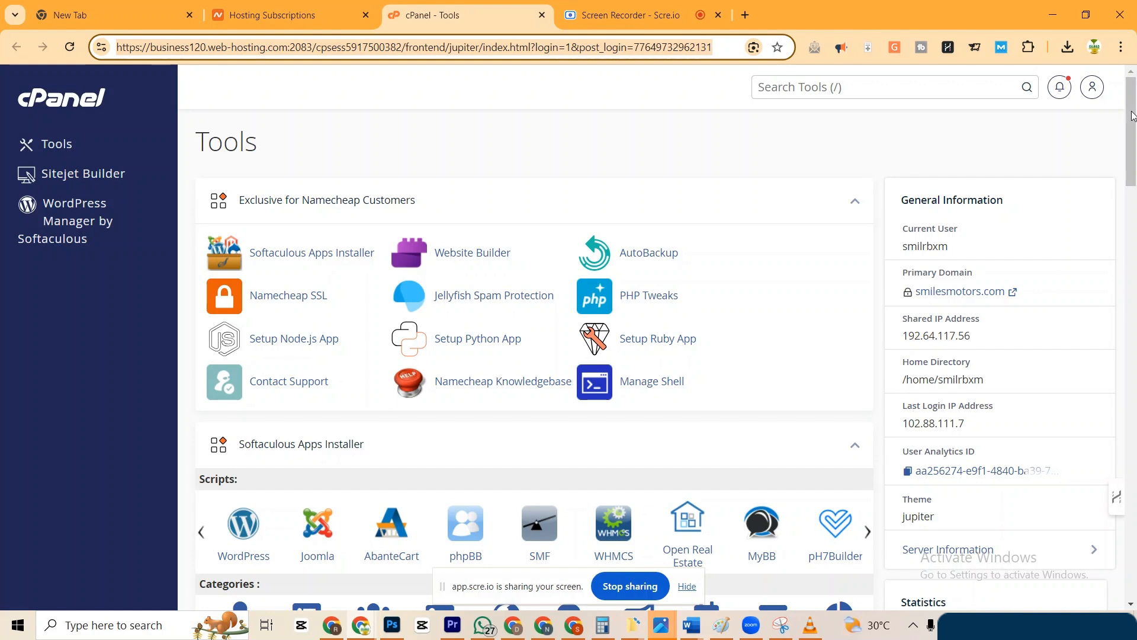
Open a new blank browser tab beside the cPanel Tools dashboard.
{"action": "left_click_drag", "start_coordinate": [1132, 111], "coordinate": [1132, 84]}
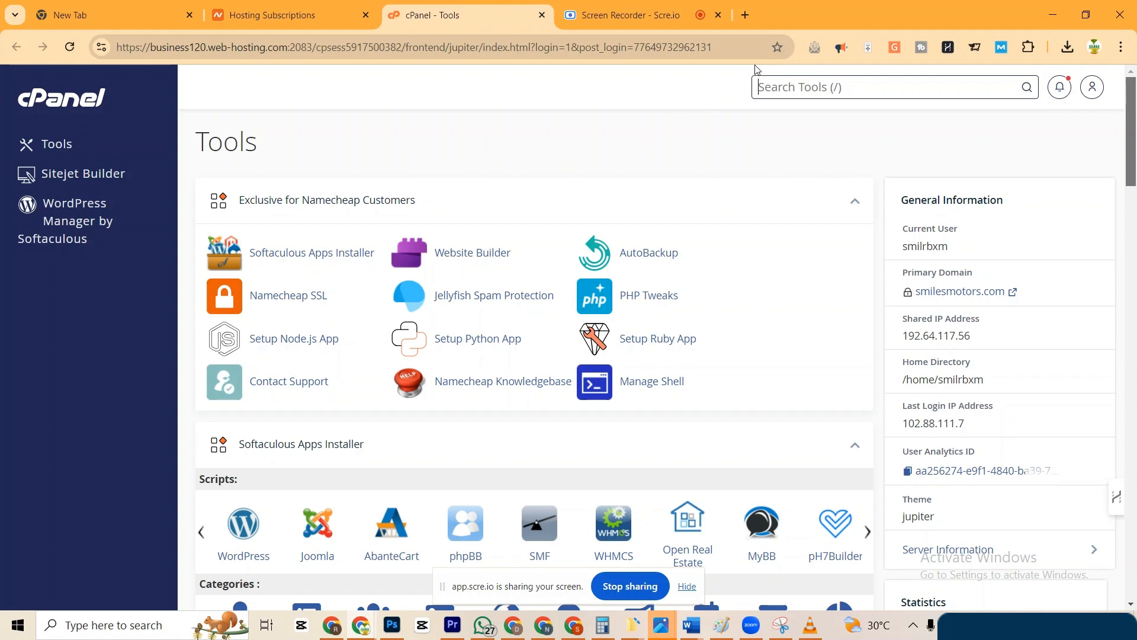
{"action": "left_click", "coordinate": [745, 15]}
Search Google for 'Thunderbird' and open the official thunderbird.net homepage.
{"action": "left_click", "coordinate": [636, 43]}
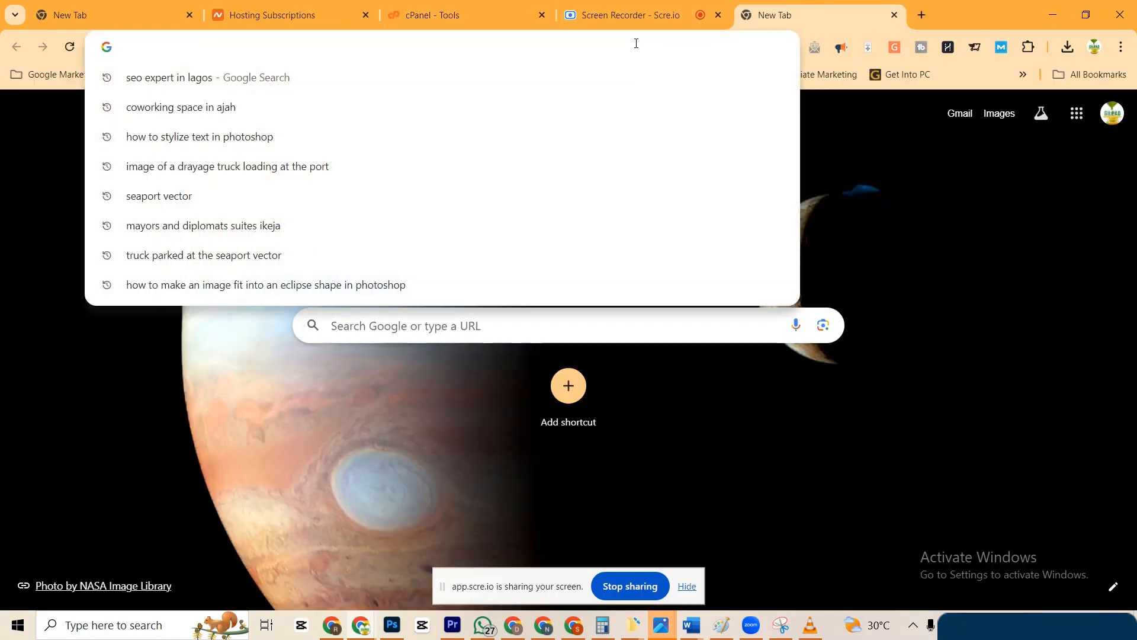
{"action": "type", "text": "Th"}
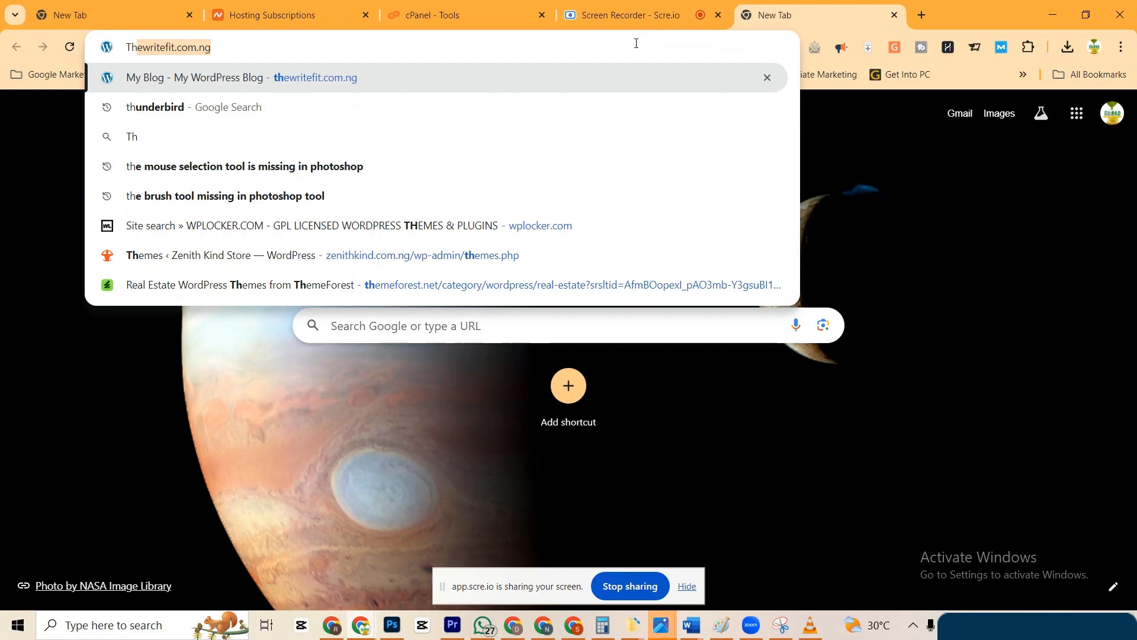
{"action": "type", "text": "un"}
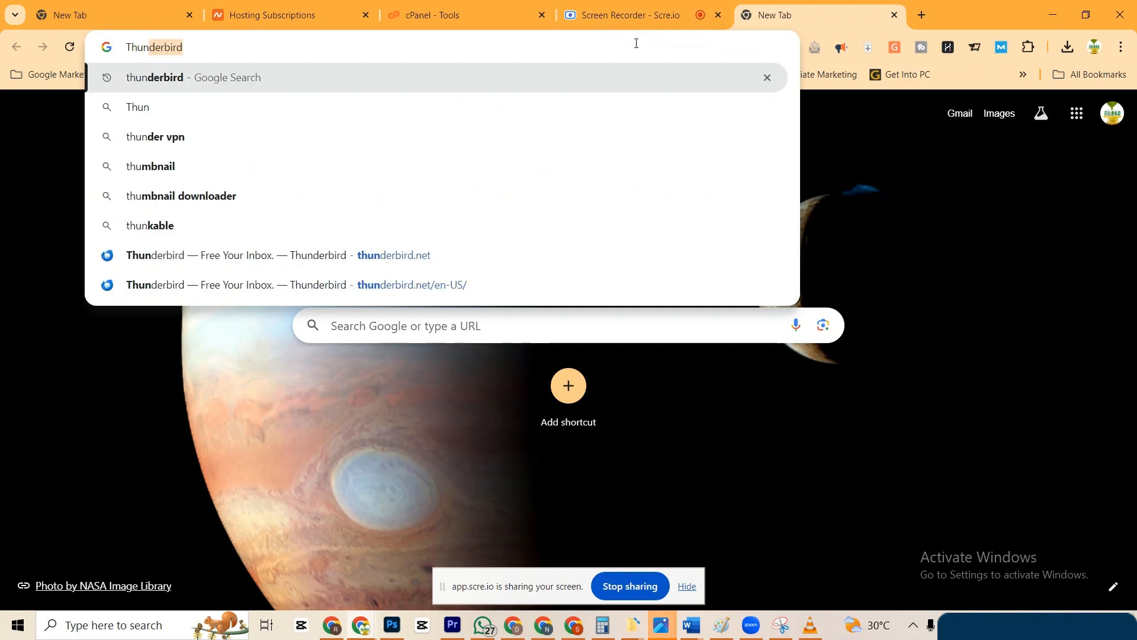
{"action": "type", "text": "derbird"}
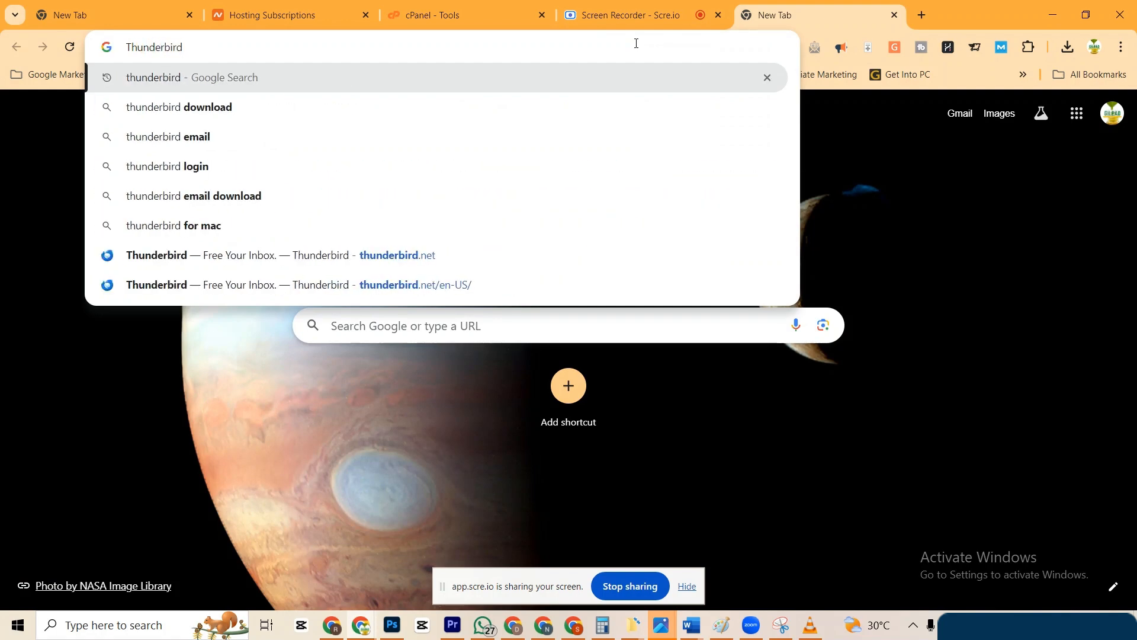
{"action": "key", "text": "Return"}
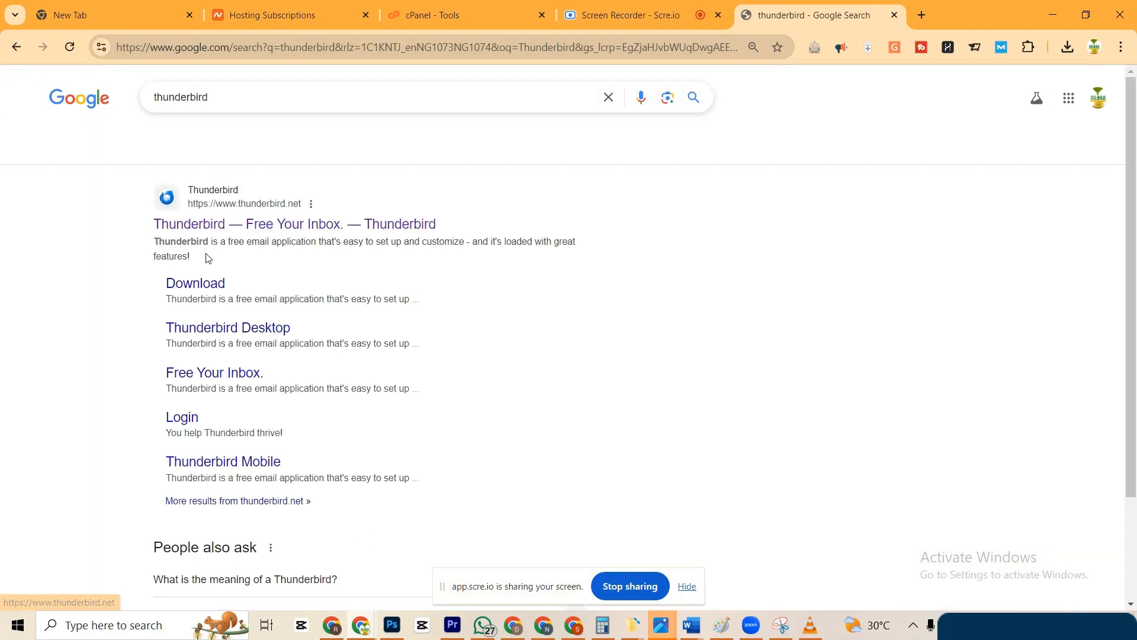
{"action": "left_click", "coordinate": [242, 228]}
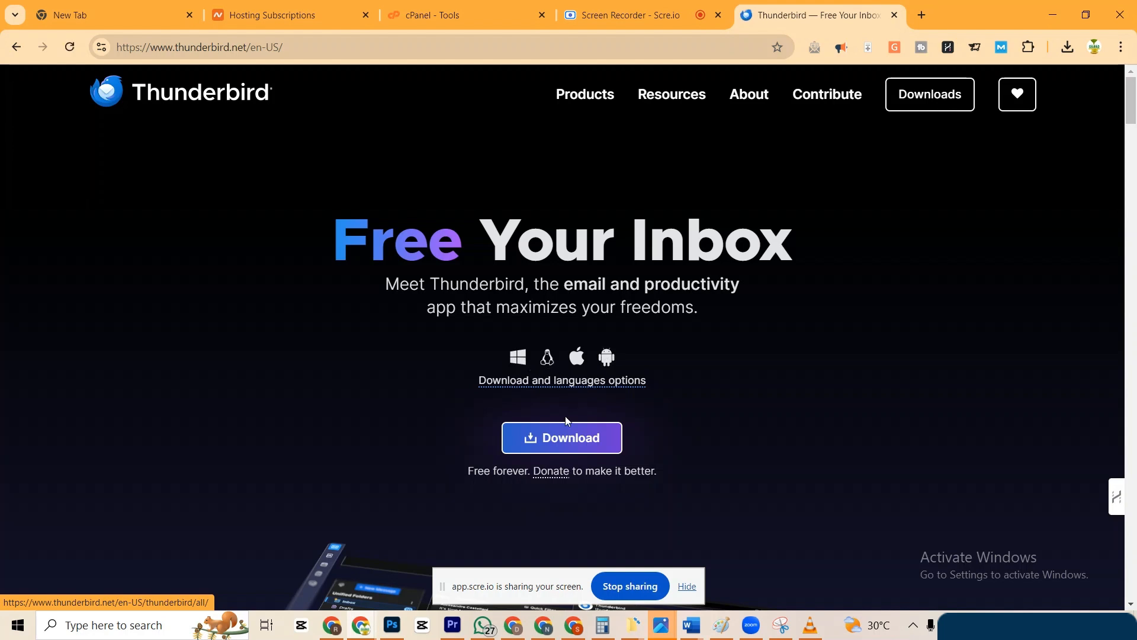
Download the Thunderbird Setup 128.6.0esr installer, check its progress, and return to cPanel Tools.
{"action": "left_click", "coordinate": [543, 443]}
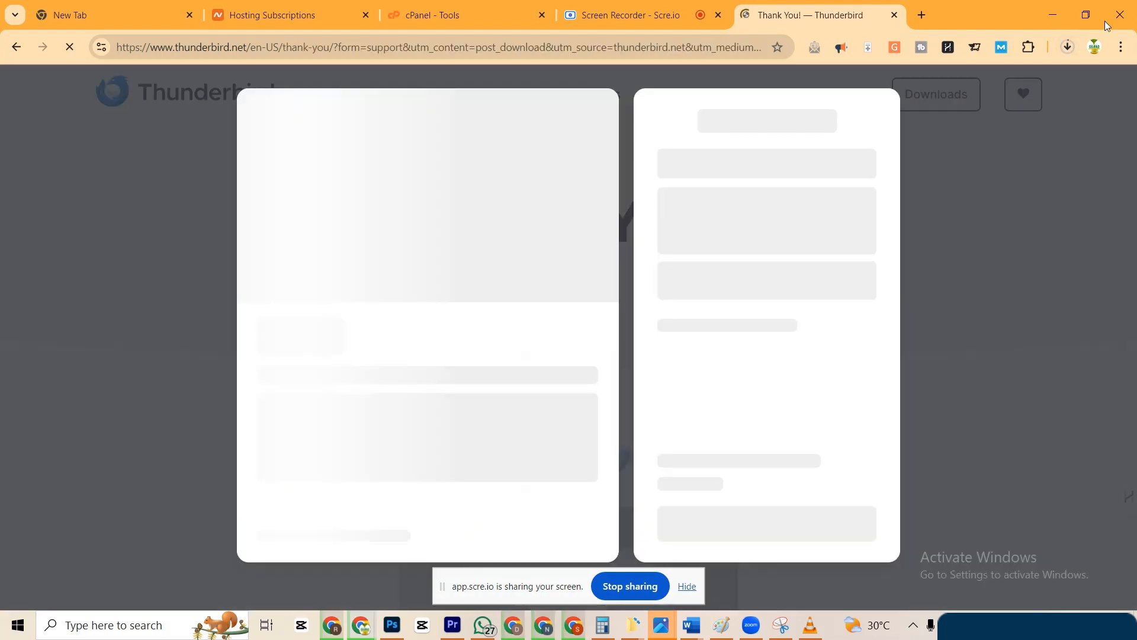
{"action": "left_click", "coordinate": [1068, 47]}
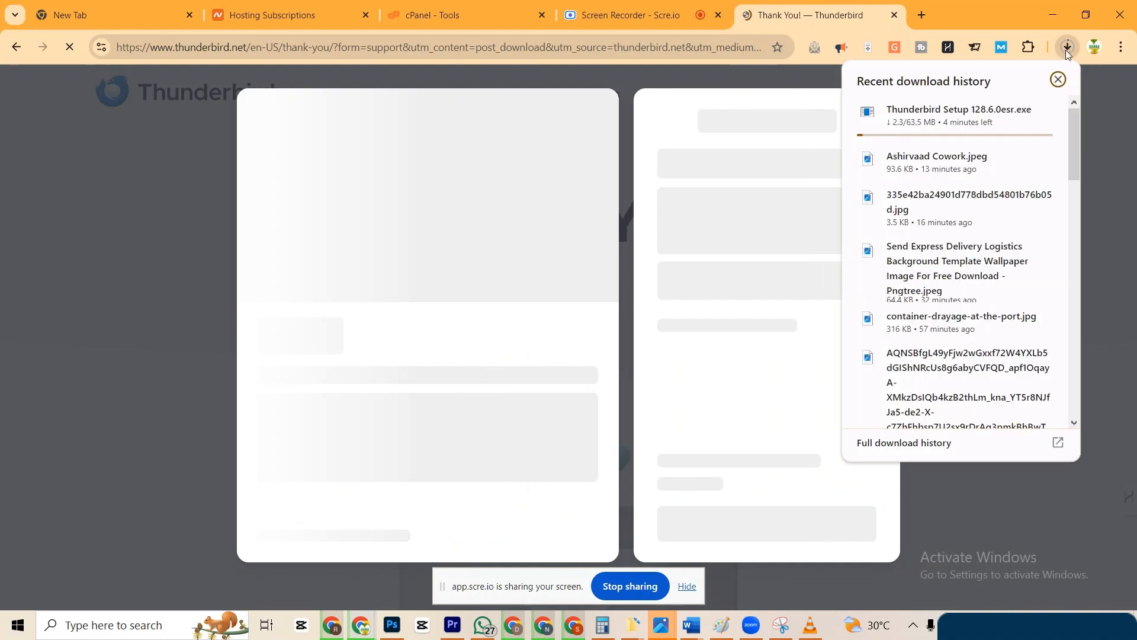
{"action": "left_click", "coordinate": [456, 16]}
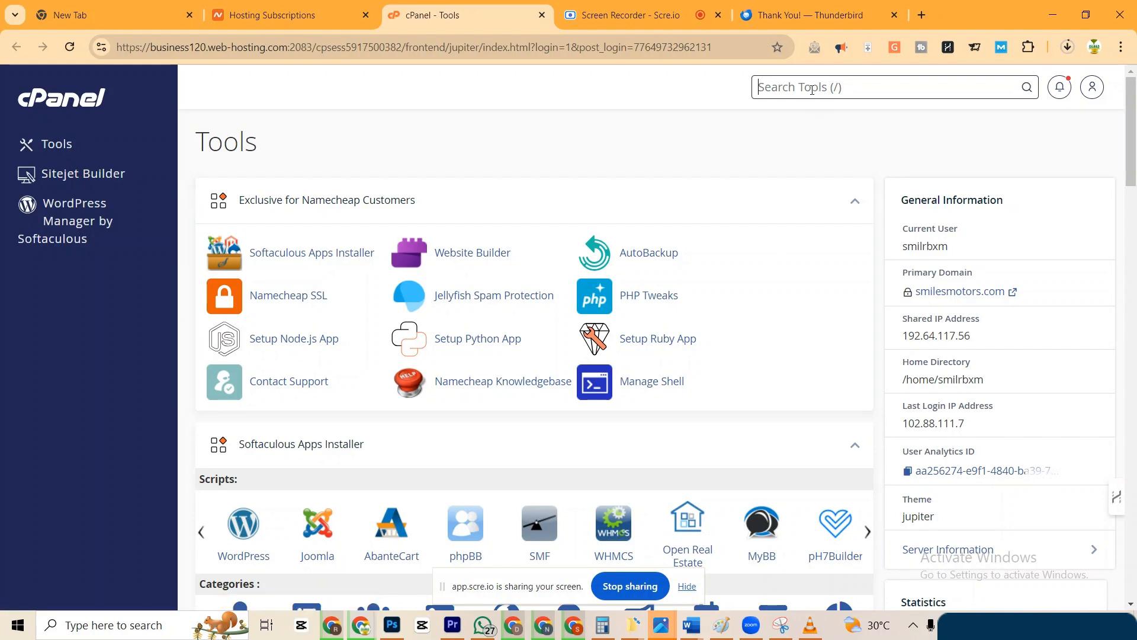
Search cPanel Tools for 'Mail' and open Email Accounts.
{"action": "type", "text": "Mail"}
{"action": "left_click", "coordinate": [745, 172]}
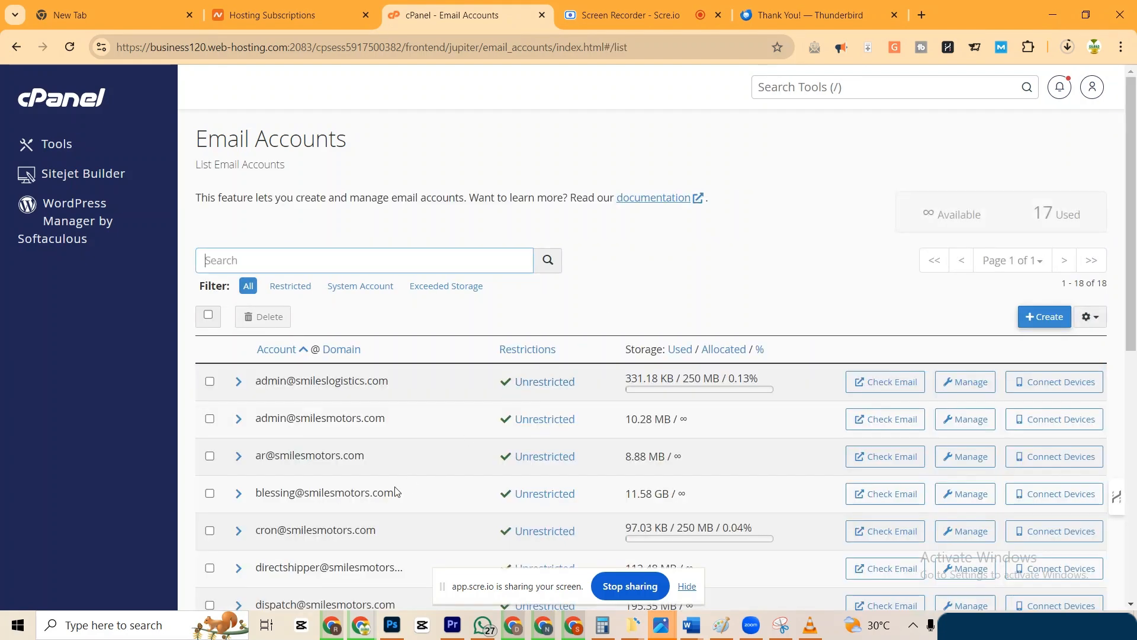
{"action": "scroll", "coordinate": [396, 491], "scroll_direction": "down", "scroll_amount": 5}
{"action": "scroll", "coordinate": [396, 491], "scroll_direction": "down", "scroll_amount": 2}
{"action": "scroll", "coordinate": [395, 491], "scroll_direction": "up", "scroll_amount": 7}
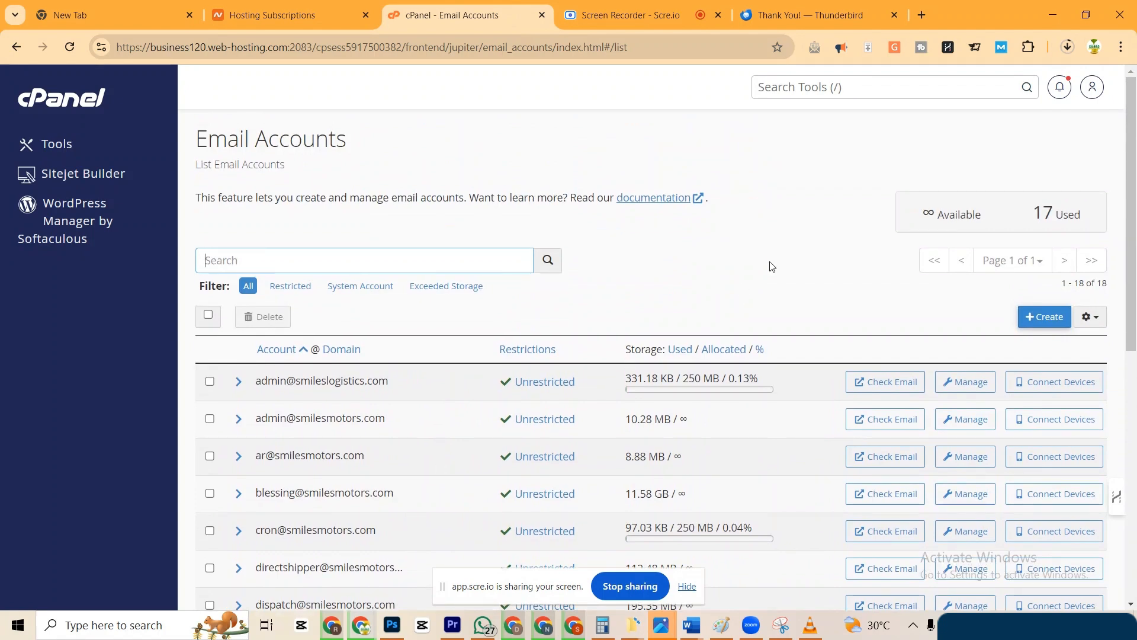
Start creating a new email account, then go back to the accounts list.
{"action": "left_click", "coordinate": [1036, 320]}
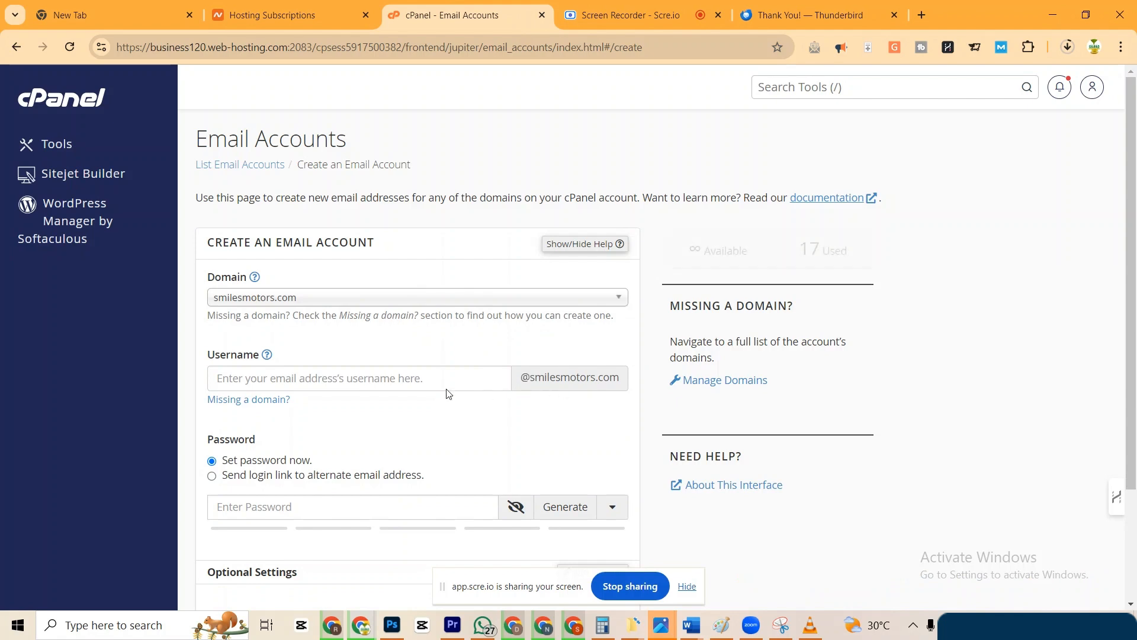
{"action": "scroll", "coordinate": [345, 420], "scroll_direction": "down", "scroll_amount": 3}
{"action": "scroll", "coordinate": [345, 420], "scroll_direction": "up", "scroll_amount": 3}
{"action": "scroll", "coordinate": [346, 420], "scroll_direction": "down", "scroll_amount": 3}
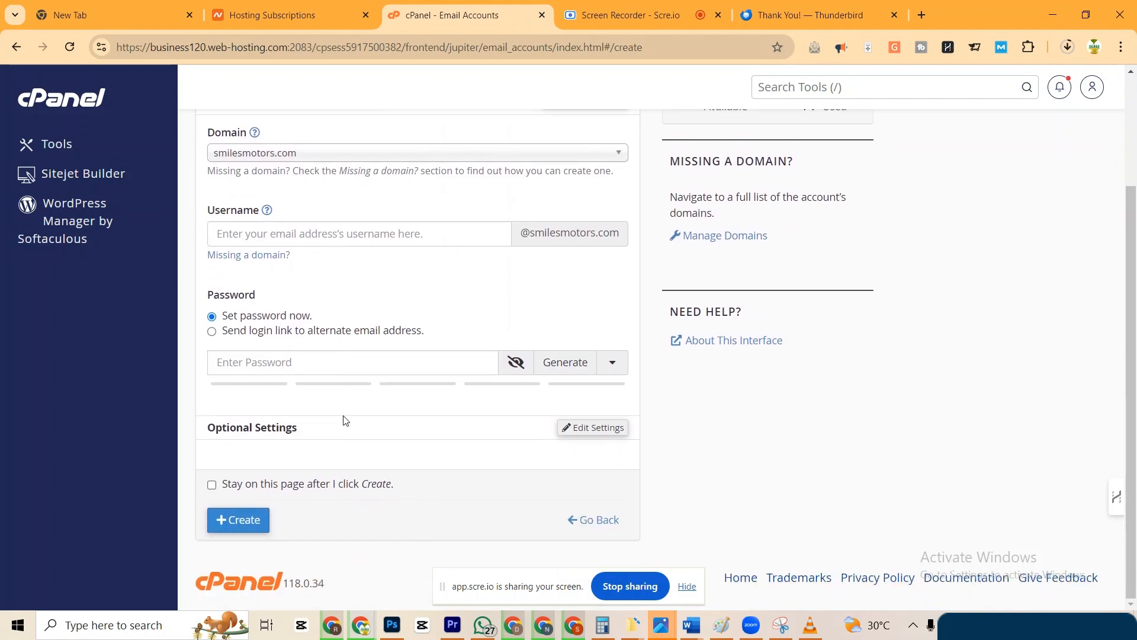
{"action": "left_click", "coordinate": [273, 363]}
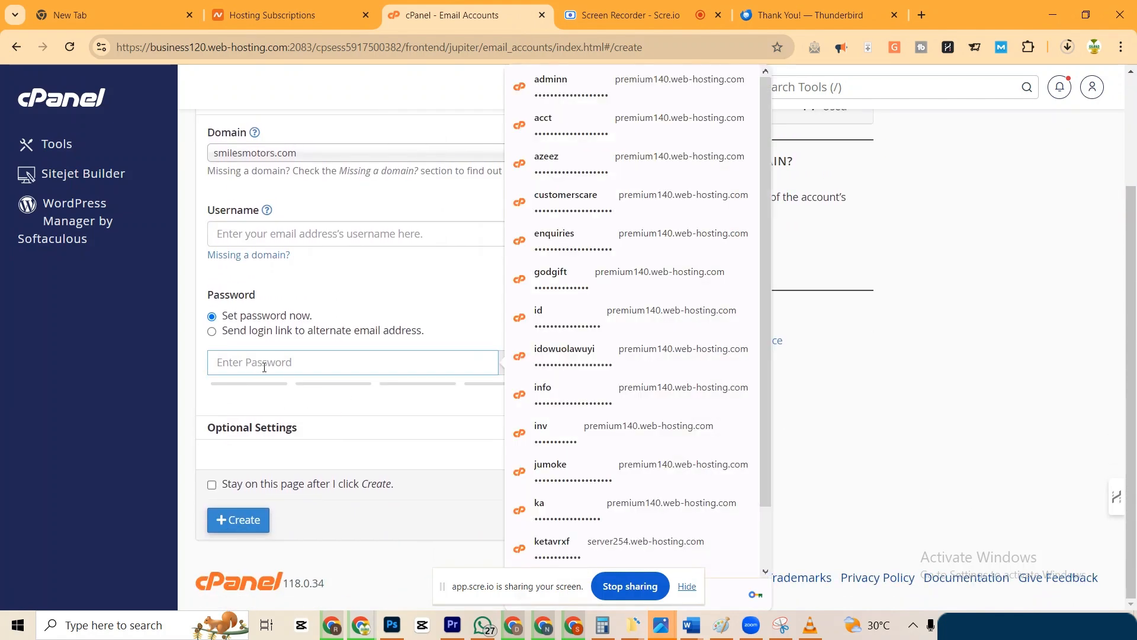
{"action": "left_click", "coordinate": [349, 313]}
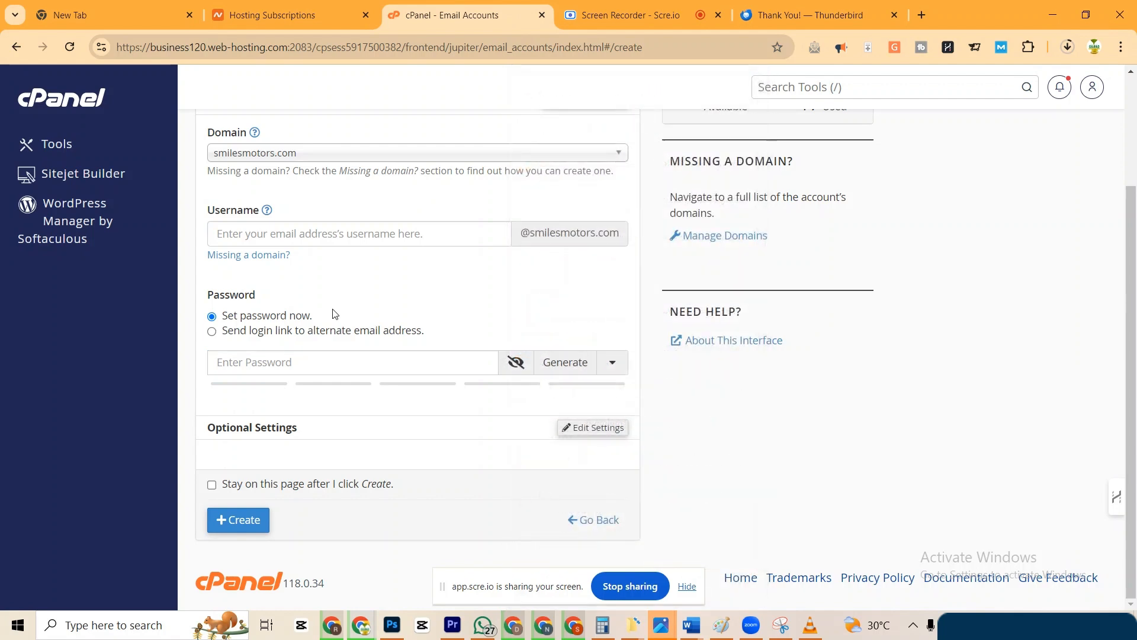
{"action": "left_click", "coordinate": [16, 46]}
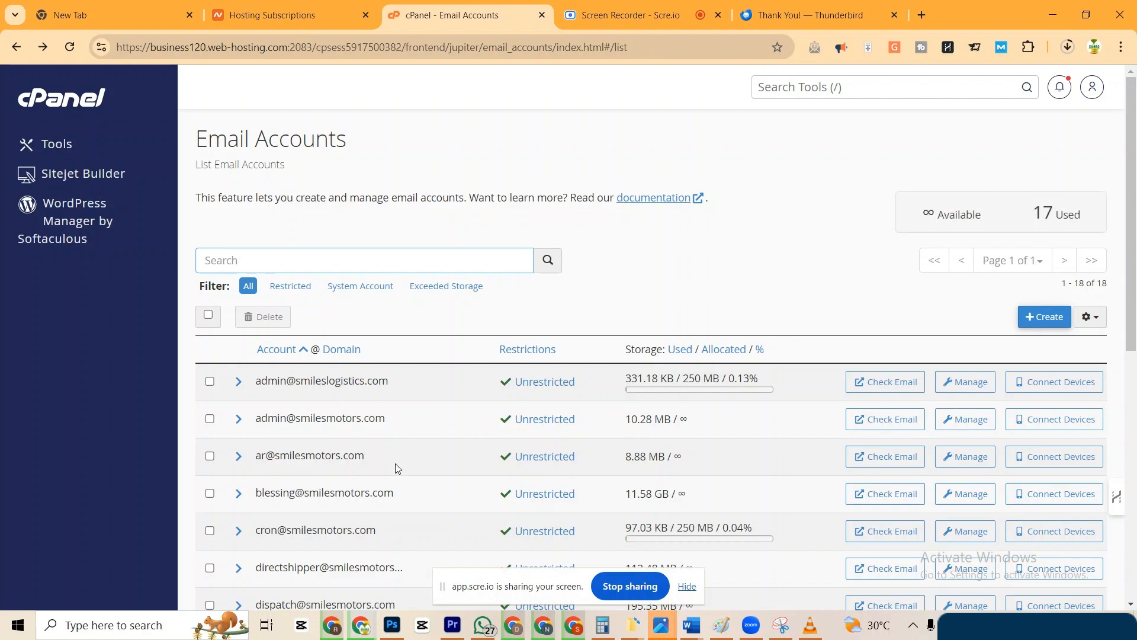
Scroll to the bottom of the list of 18 mailbox accounts.
{"action": "scroll", "coordinate": [396, 468], "scroll_direction": "down", "scroll_amount": 2}
{"action": "scroll", "coordinate": [396, 468], "scroll_direction": "up", "scroll_amount": 1}
{"action": "scroll", "coordinate": [397, 468], "scroll_direction": "down", "scroll_amount": 2}
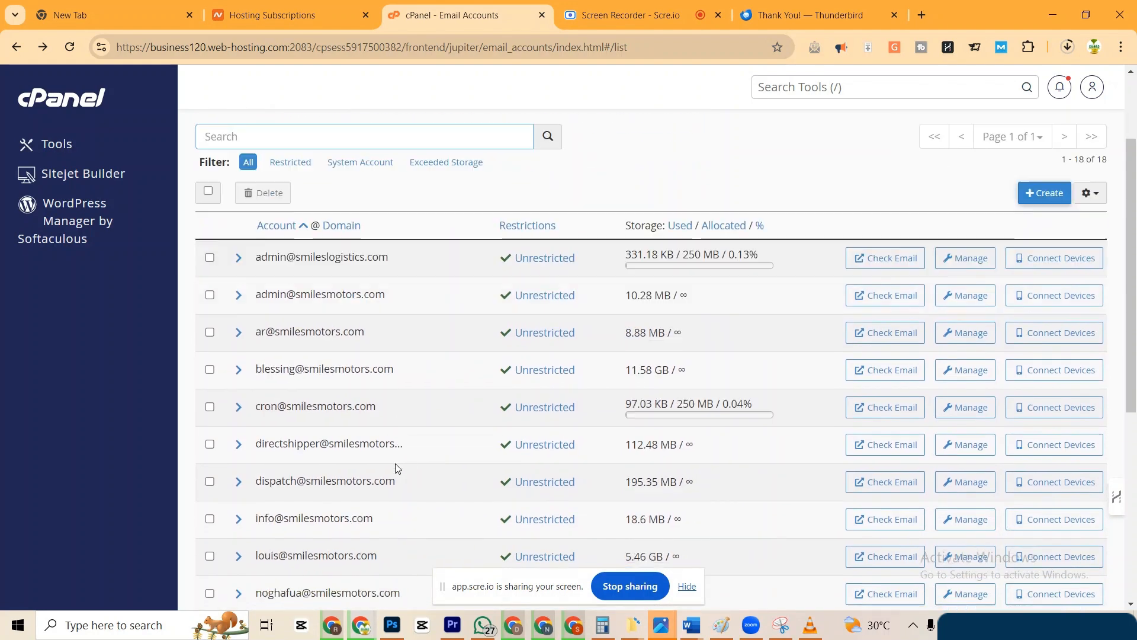
{"action": "scroll", "coordinate": [396, 468], "scroll_direction": "down", "scroll_amount": 6}
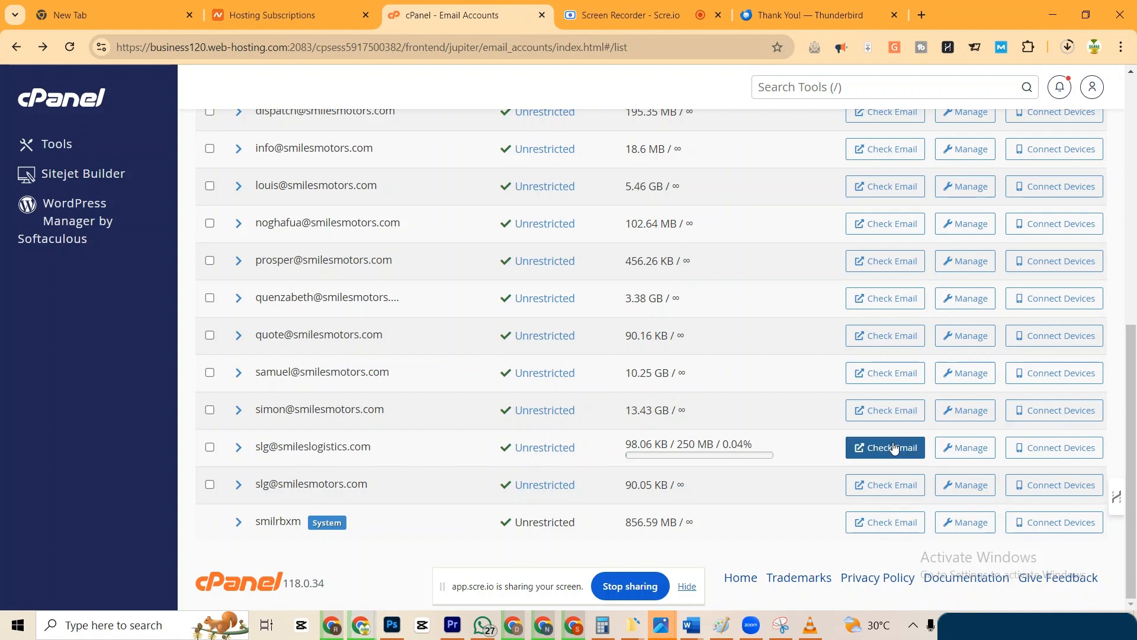
{"action": "right_click", "coordinate": [1045, 453]}
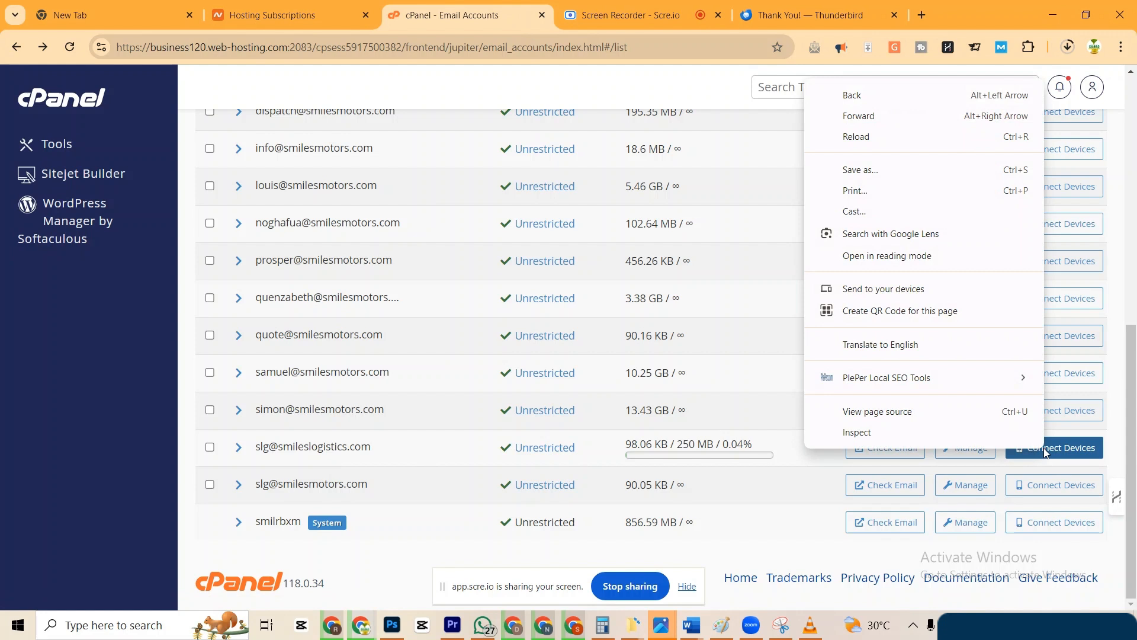
Open the Connect Devices mail client settings for the smileslogistics.com account.
{"action": "left_click", "coordinate": [1077, 453]}
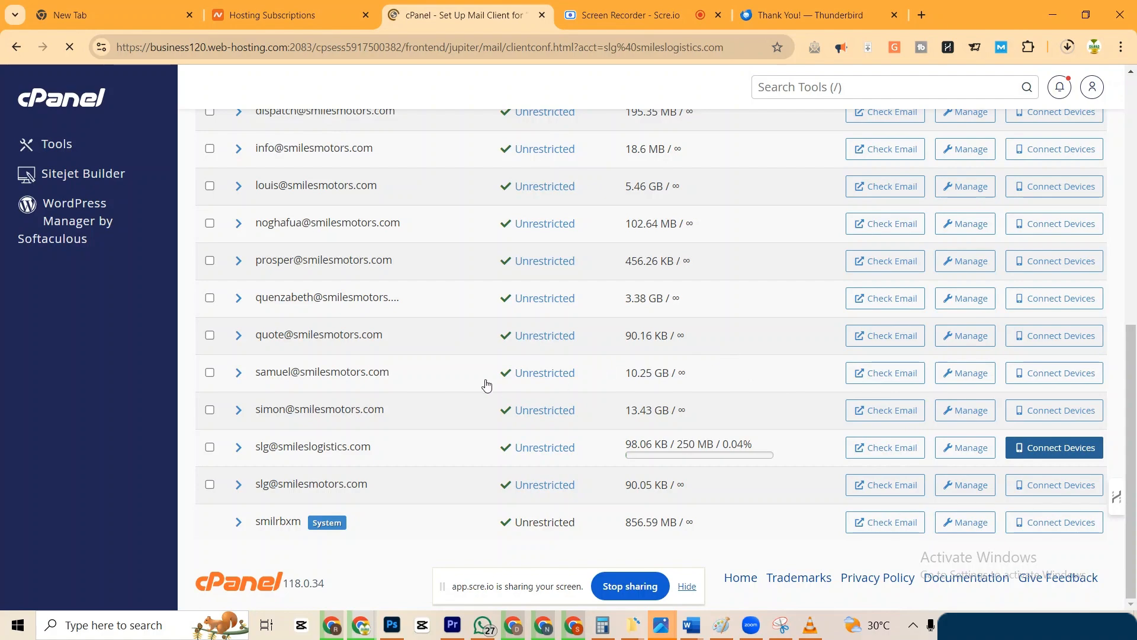
{"action": "scroll", "coordinate": [434, 459], "scroll_direction": "down", "scroll_amount": 3}
{"action": "scroll", "coordinate": [434, 460], "scroll_direction": "down", "scroll_amount": 4}
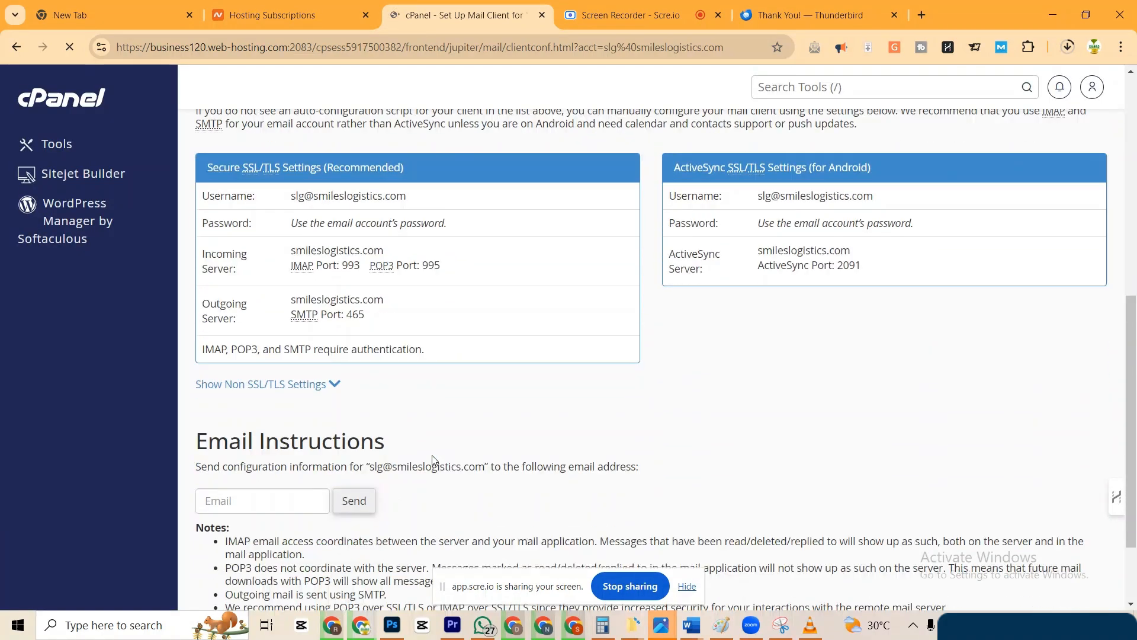
{"action": "scroll", "coordinate": [434, 459], "scroll_direction": "up", "scroll_amount": 3}
{"action": "scroll", "coordinate": [434, 460], "scroll_direction": "down", "scroll_amount": 4}
{"action": "scroll", "coordinate": [434, 459], "scroll_direction": "up", "scroll_amount": 5}
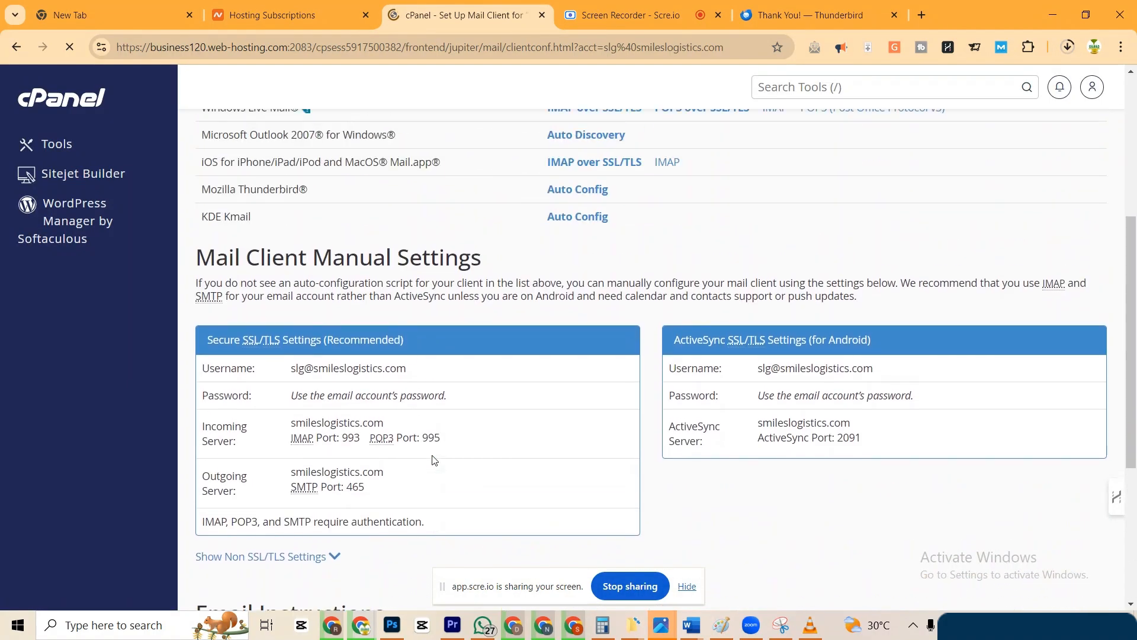
{"action": "scroll", "coordinate": [434, 460], "scroll_direction": "down", "scroll_amount": 5}
{"action": "scroll", "coordinate": [434, 460], "scroll_direction": "up", "scroll_amount": 5}
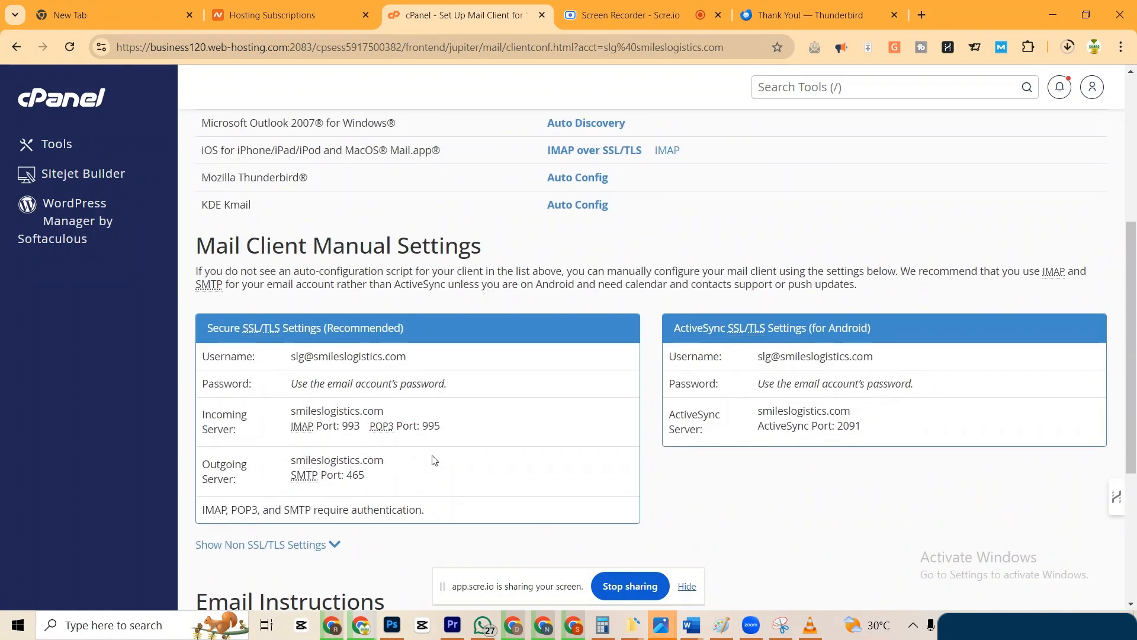
Review the manual settings (IMAP 993, POP3 995, SMTP 465) and confirm the installer finished downloading.
{"action": "scroll", "coordinate": [434, 460], "scroll_direction": "down", "scroll_amount": 5}
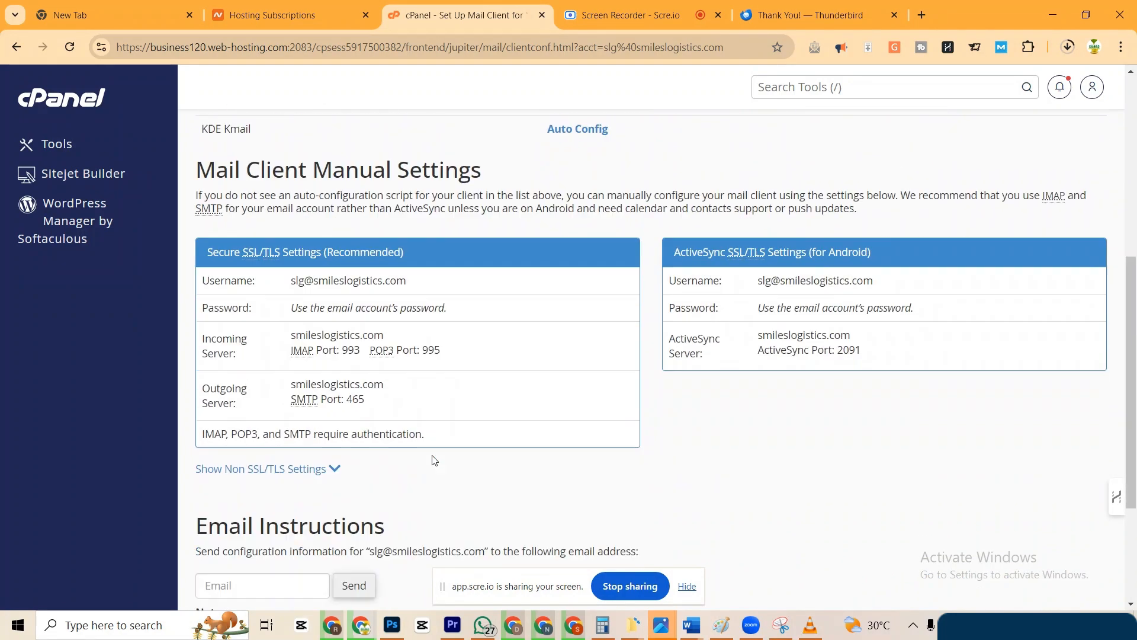
{"action": "scroll", "coordinate": [434, 460], "scroll_direction": "up", "scroll_amount": 1}
{"action": "scroll", "coordinate": [434, 460], "scroll_direction": "down", "scroll_amount": 2}
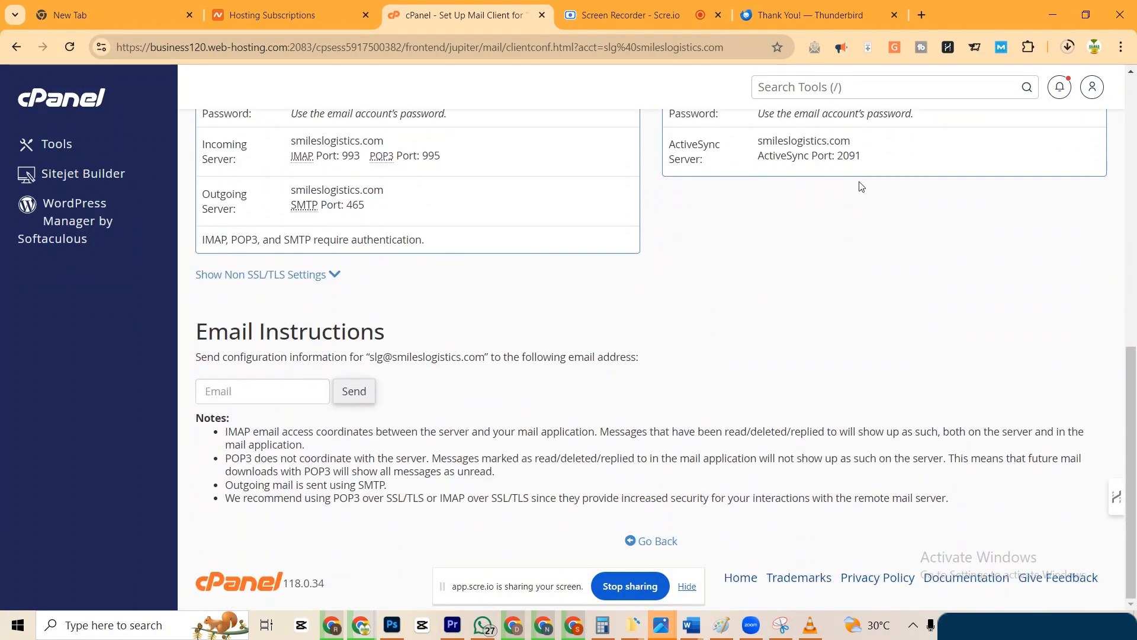
{"action": "scroll", "coordinate": [483, 294], "scroll_direction": "up", "scroll_amount": 3}
{"action": "scroll", "coordinate": [478, 293], "scroll_direction": "down", "scroll_amount": 2}
{"action": "scroll", "coordinate": [479, 293], "scroll_direction": "down", "scroll_amount": 1}
{"action": "left_click", "coordinate": [1069, 48]}
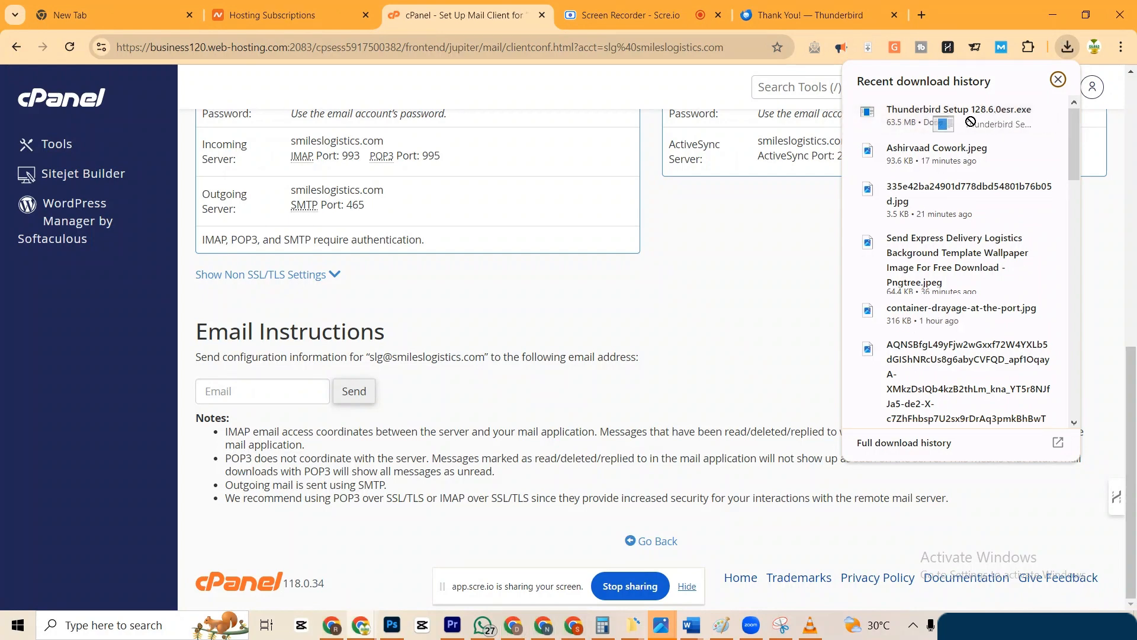
Launch Thunderbird Setup 128.6.0esr from Local Disk (E:), minimize Explorer, and select the Email Instructions text.
{"action": "left_click", "coordinate": [1015, 112]}
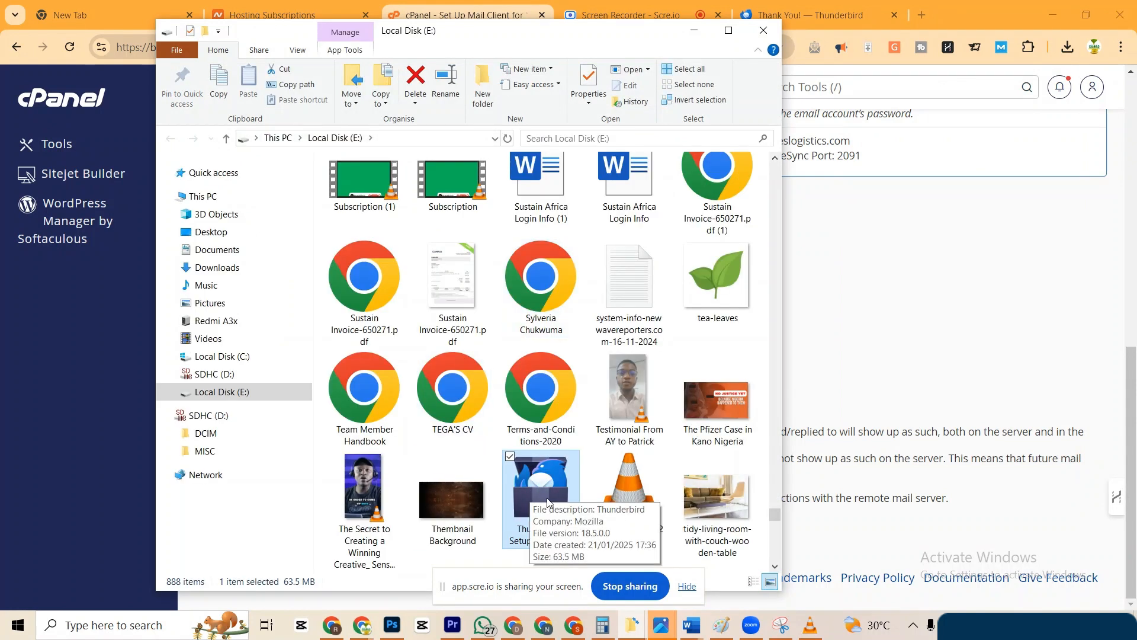
{"action": "double_click", "coordinate": [539, 484]}
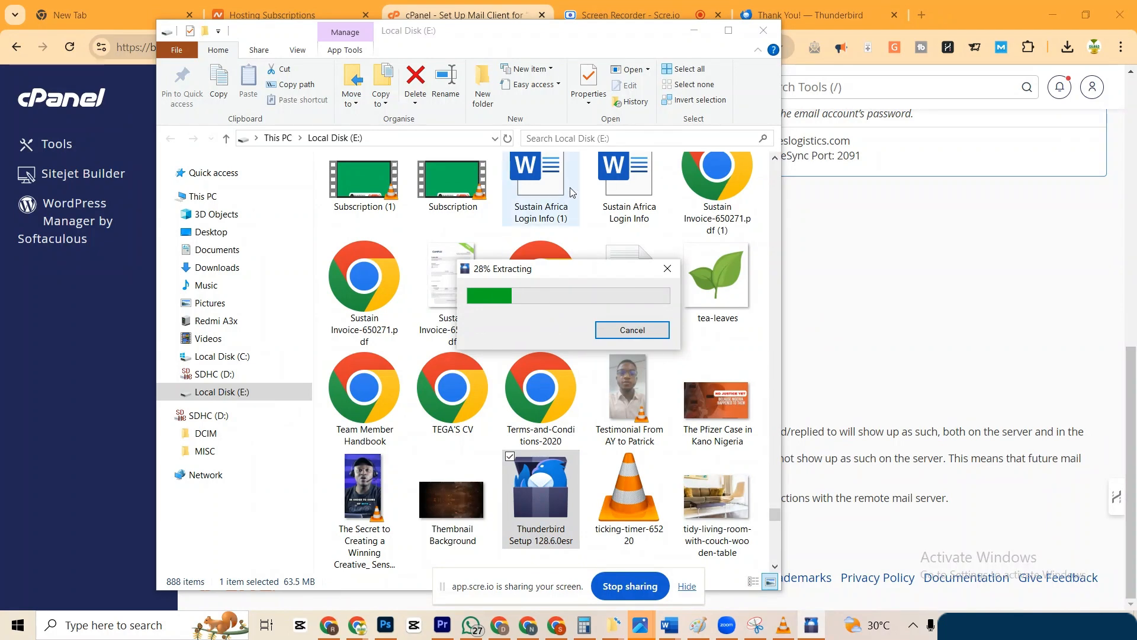
{"action": "left_click", "coordinate": [697, 35]}
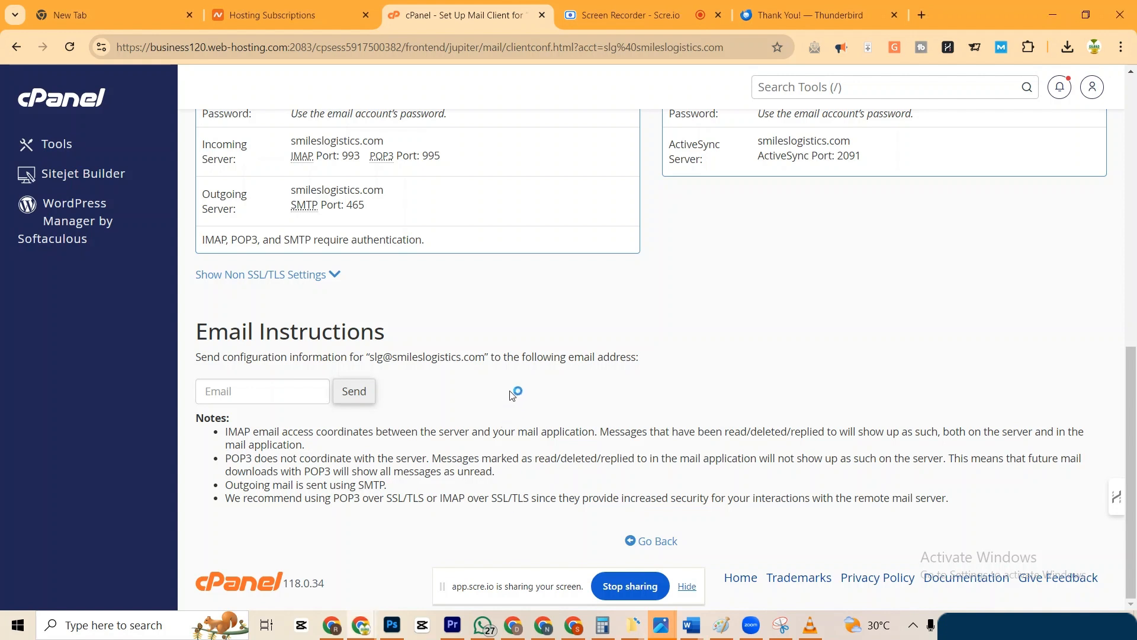
{"action": "left_click_drag", "start_coordinate": [526, 356], "coordinate": [562, 425]}
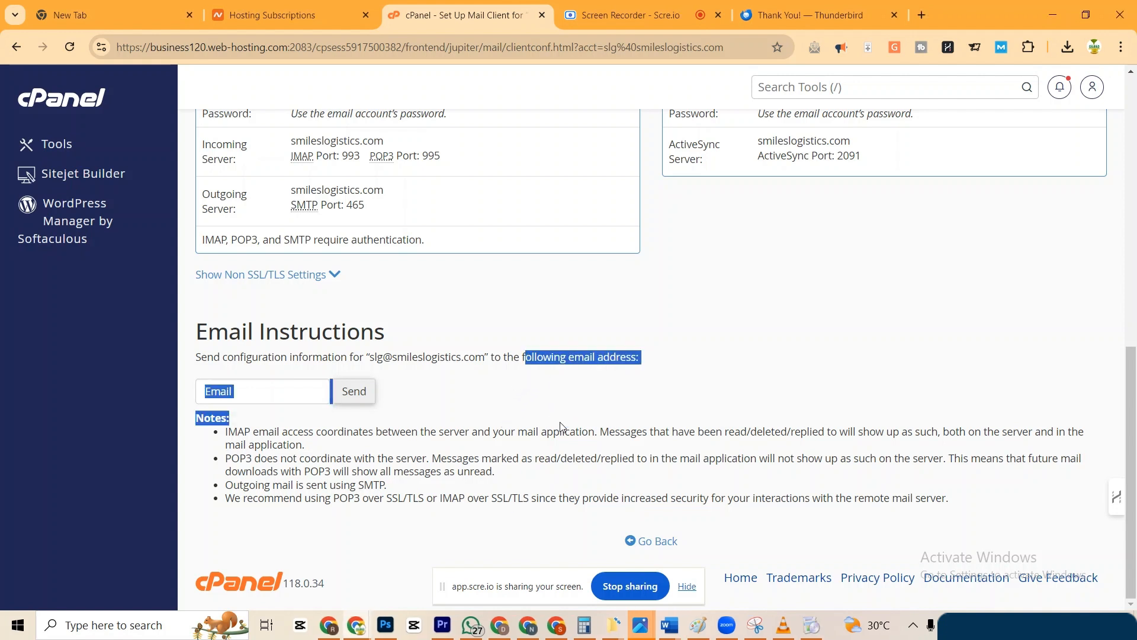
Install Thunderbird with the Standard setup type and finish with 'Launch Mozilla Thunderbird now' checked.
{"action": "left_click", "coordinate": [811, 626]}
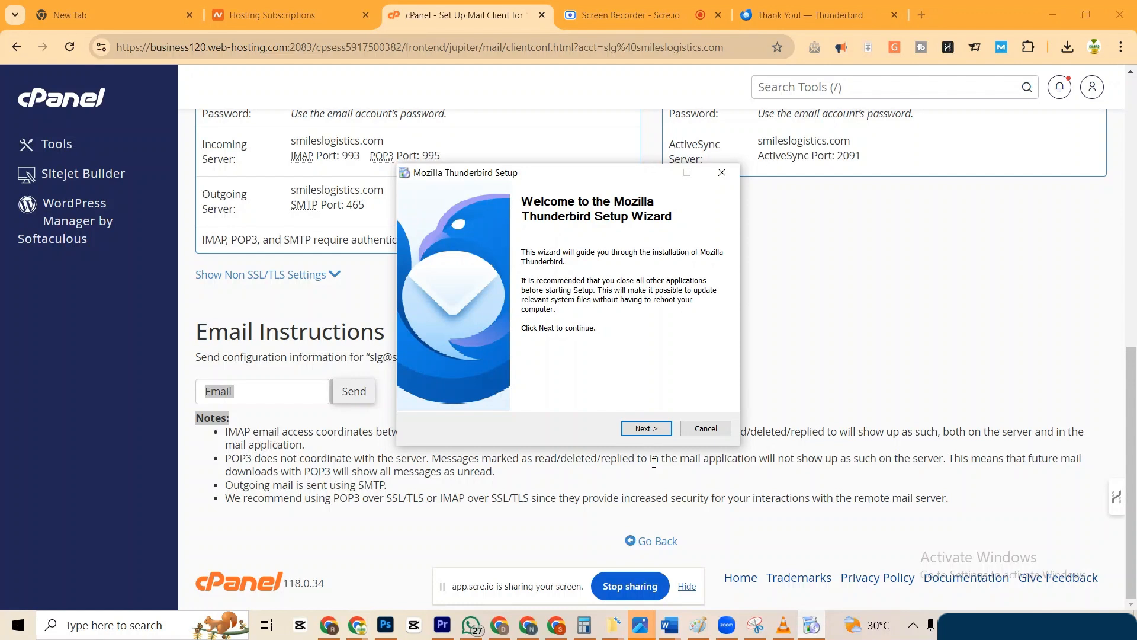
{"action": "left_click", "coordinate": [639, 429]}
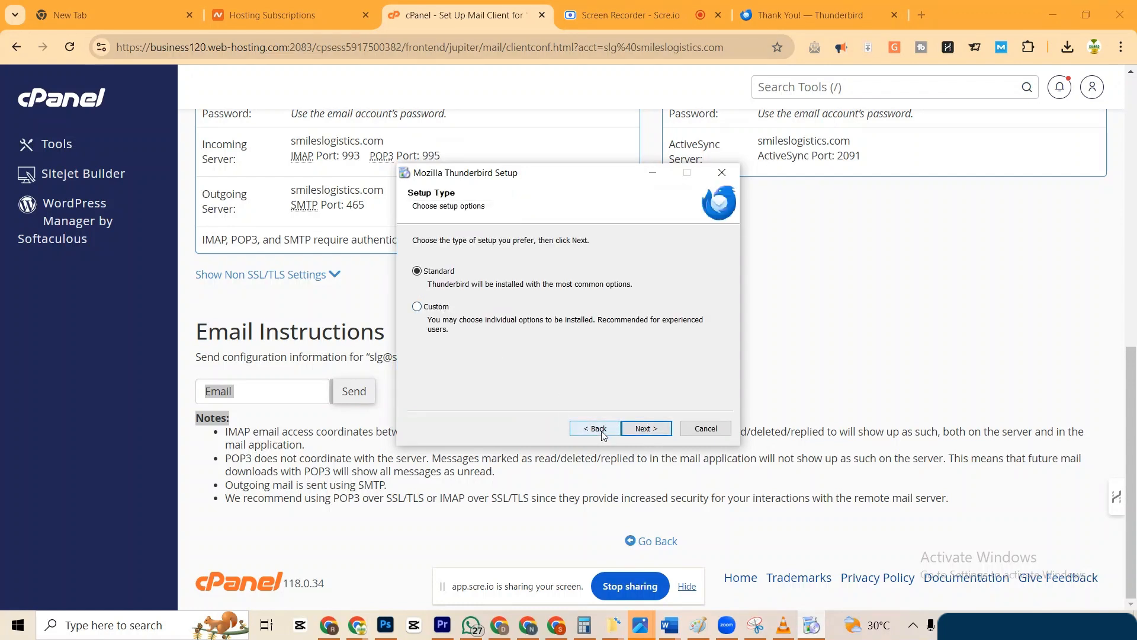
{"action": "left_click", "coordinate": [644, 429]}
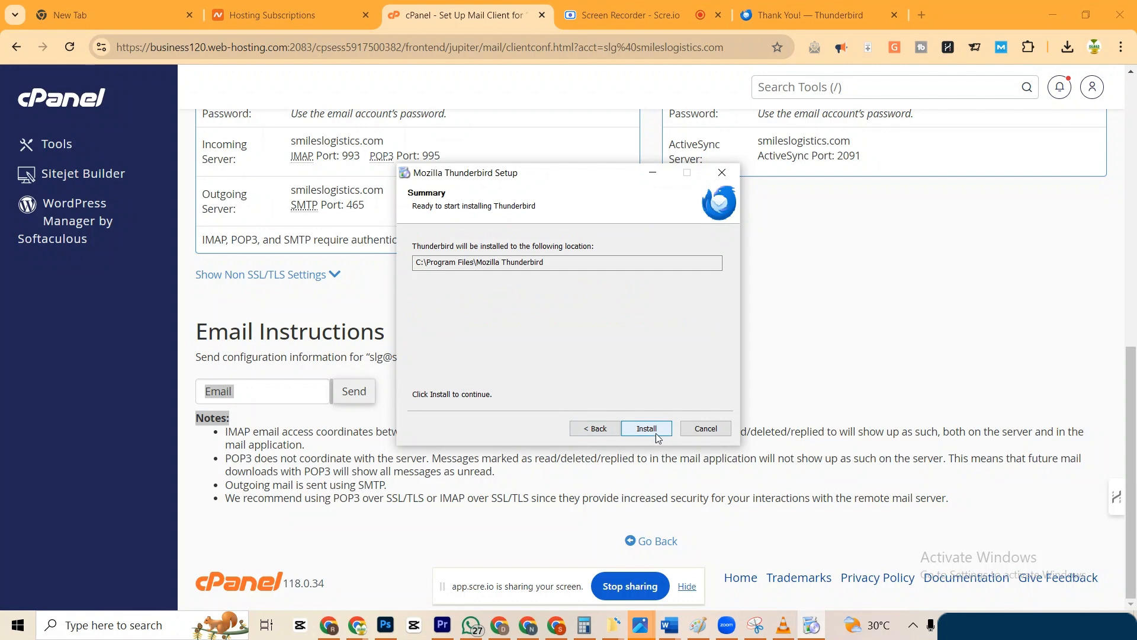
{"action": "left_click", "coordinate": [652, 431]}
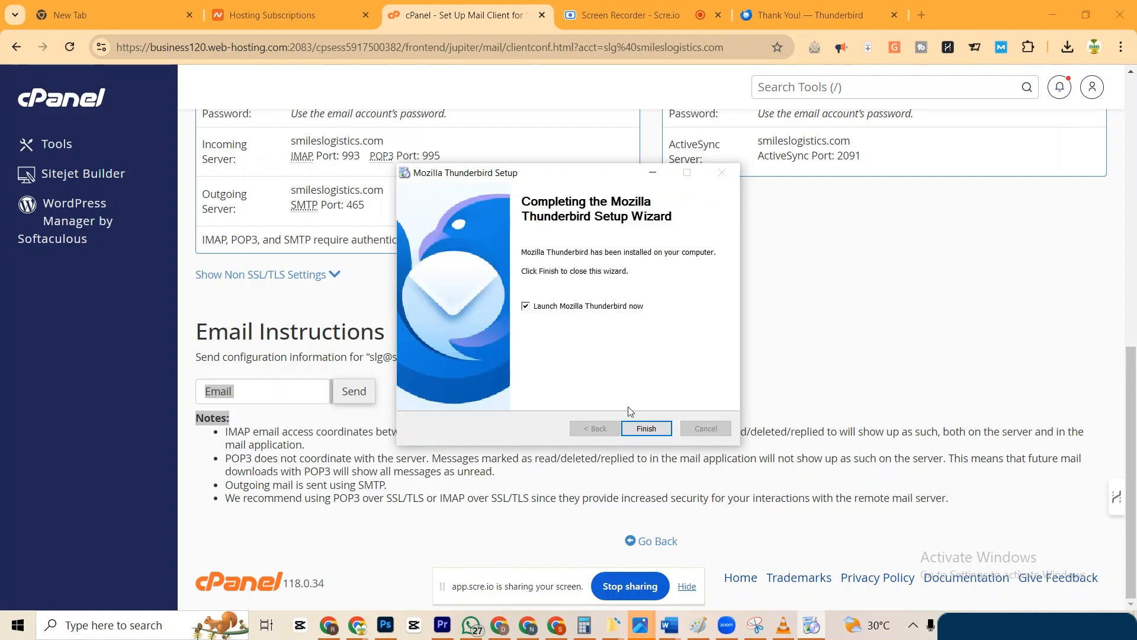
{"action": "left_click", "coordinate": [646, 433]}
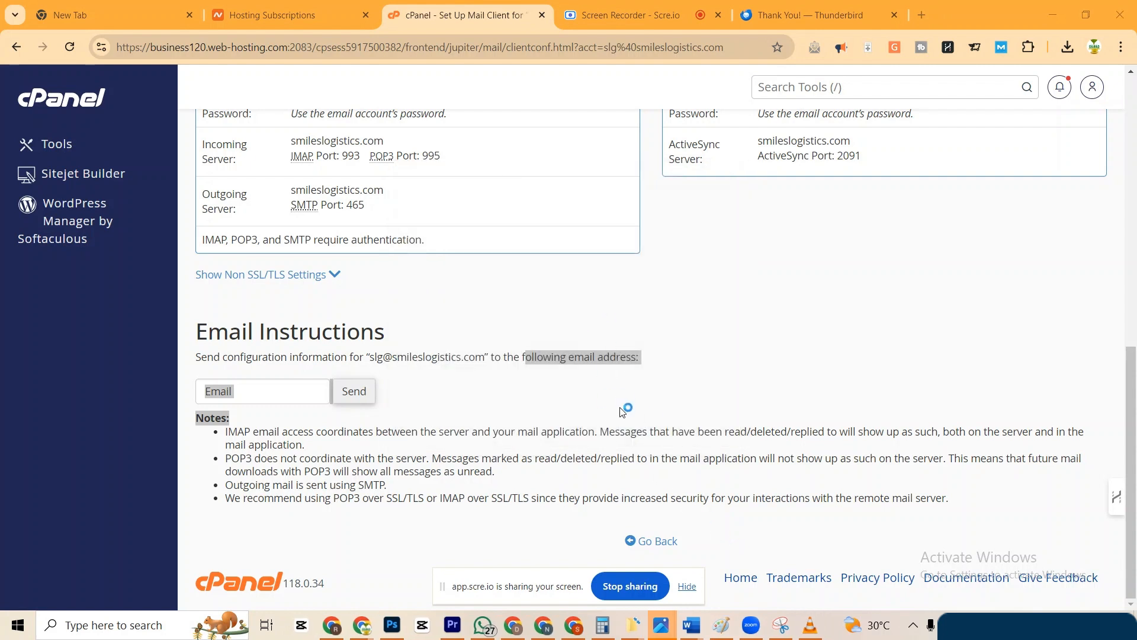
Clear the text selection on the cPanel mail client settings page.
{"action": "left_click", "coordinate": [686, 588]}
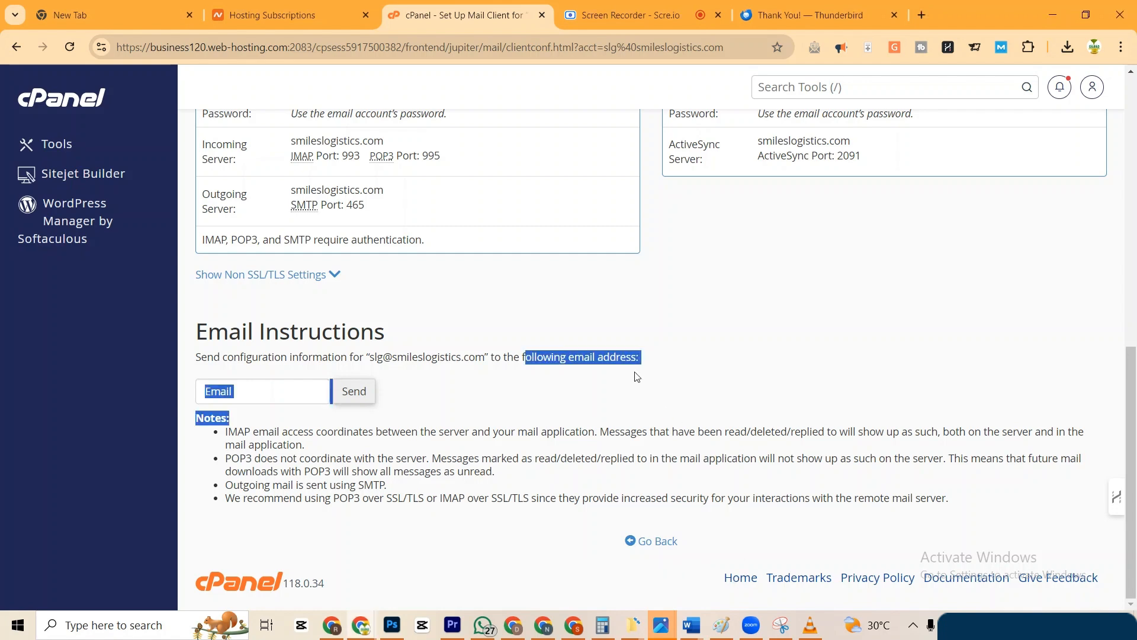
{"action": "left_click", "coordinate": [660, 357]}
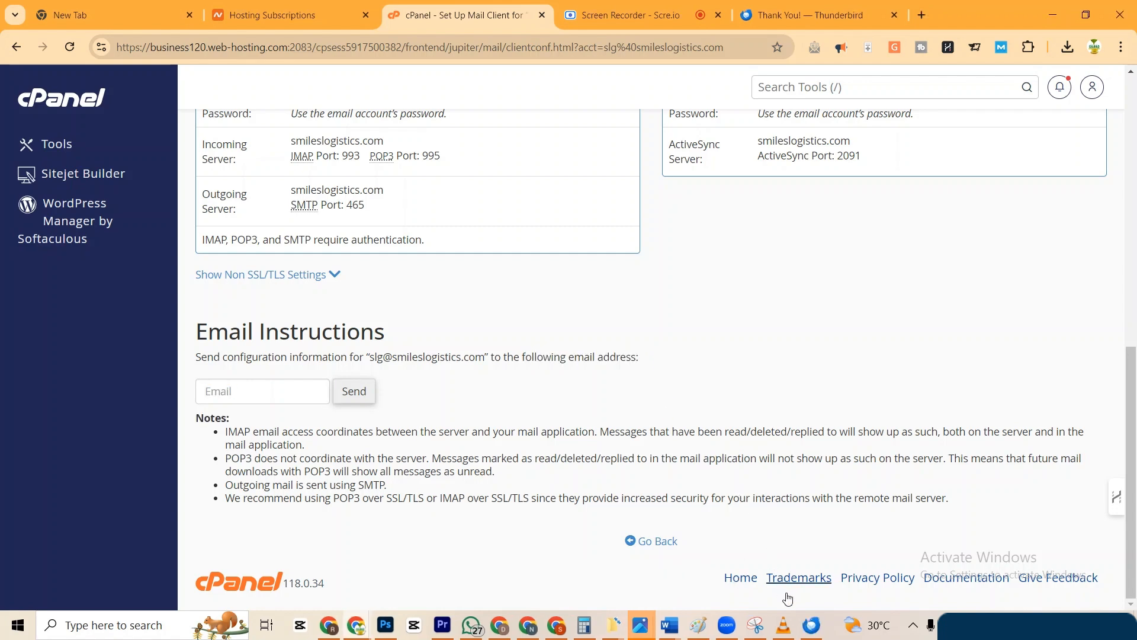
{"action": "scroll", "coordinate": [601, 350], "scroll_direction": "up", "scroll_amount": 5}
{"action": "scroll", "coordinate": [557, 350], "scroll_direction": "down", "scroll_amount": 5}
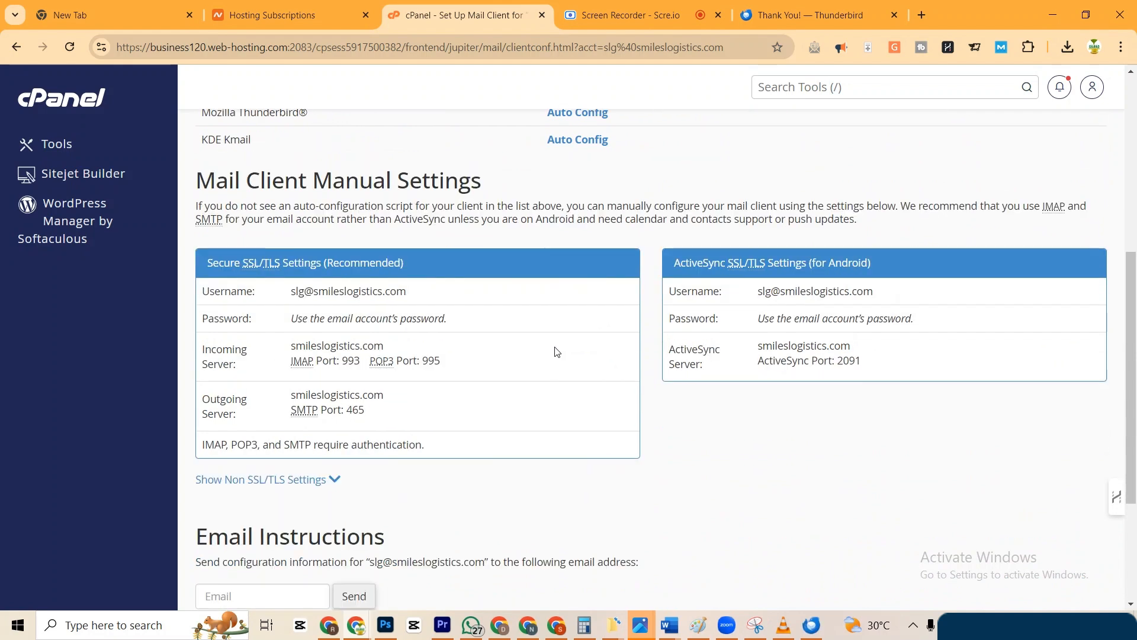
Enter the account holder's full name, email address and pasted password, then look up the IMAP configuration.
{"action": "left_click", "coordinate": [812, 634]}
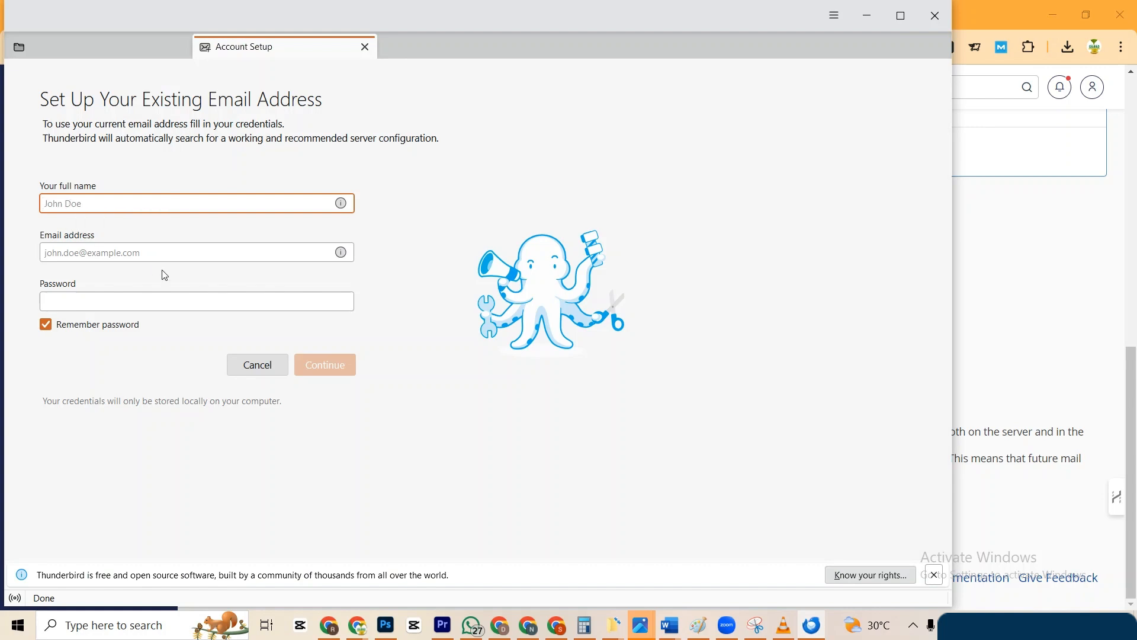
{"action": "left_click", "coordinate": [101, 251]}
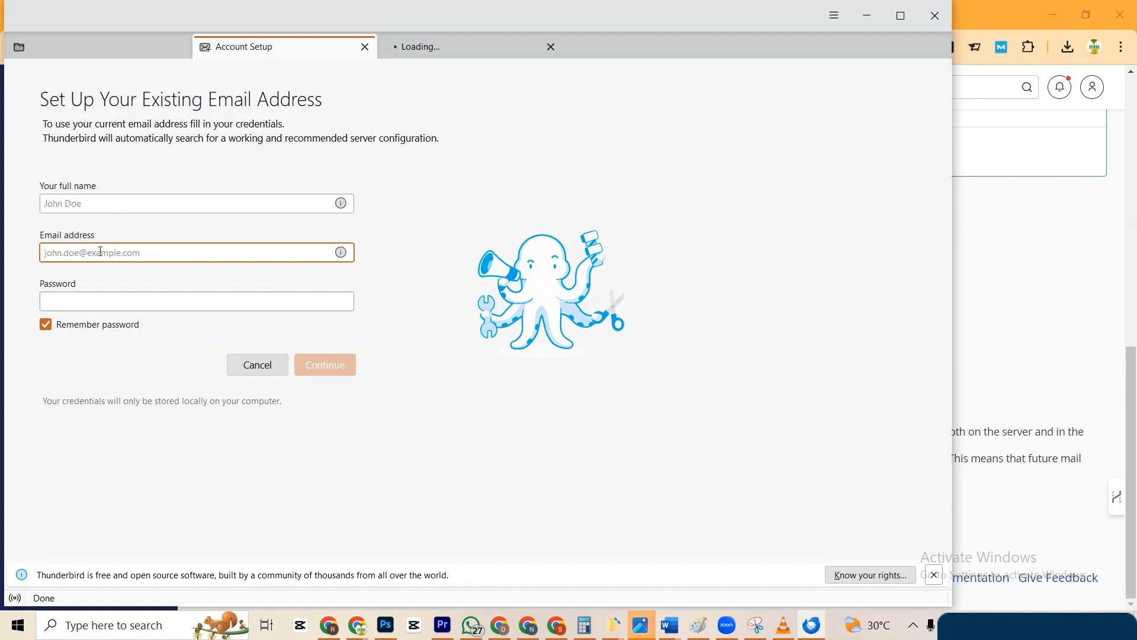
{"action": "left_click", "coordinate": [91, 203]}
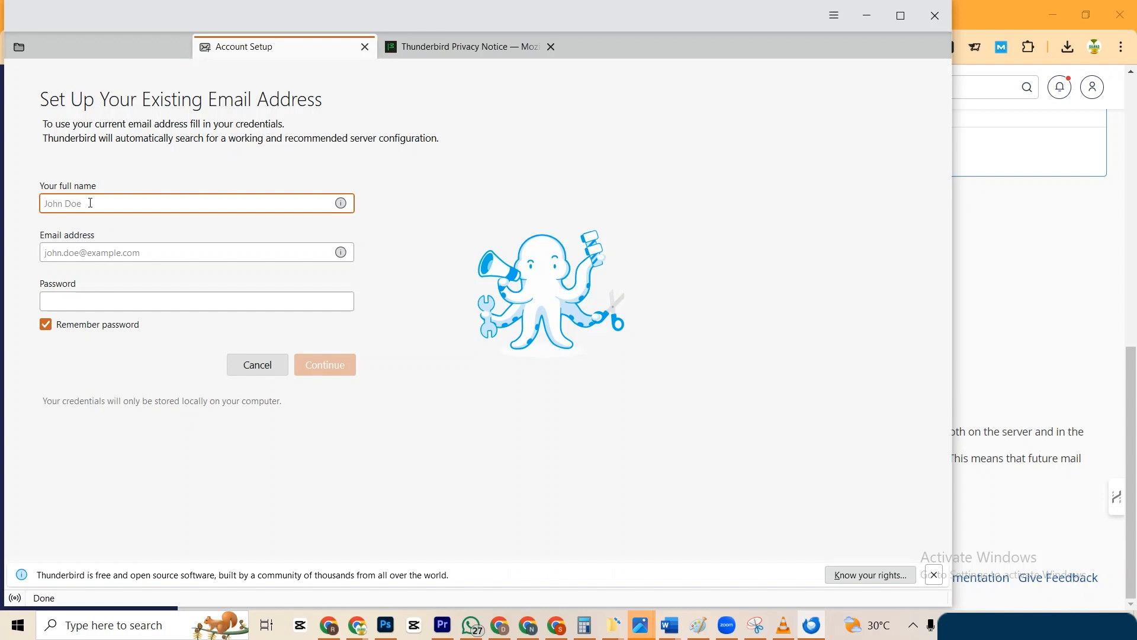
{"action": "left_click", "coordinate": [103, 251]}
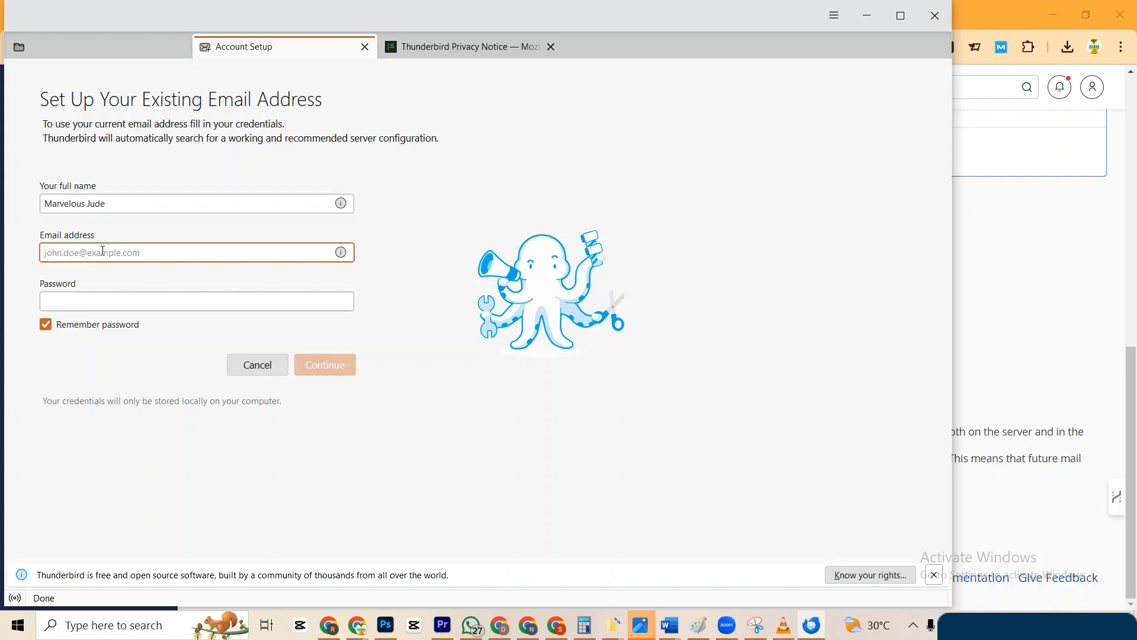
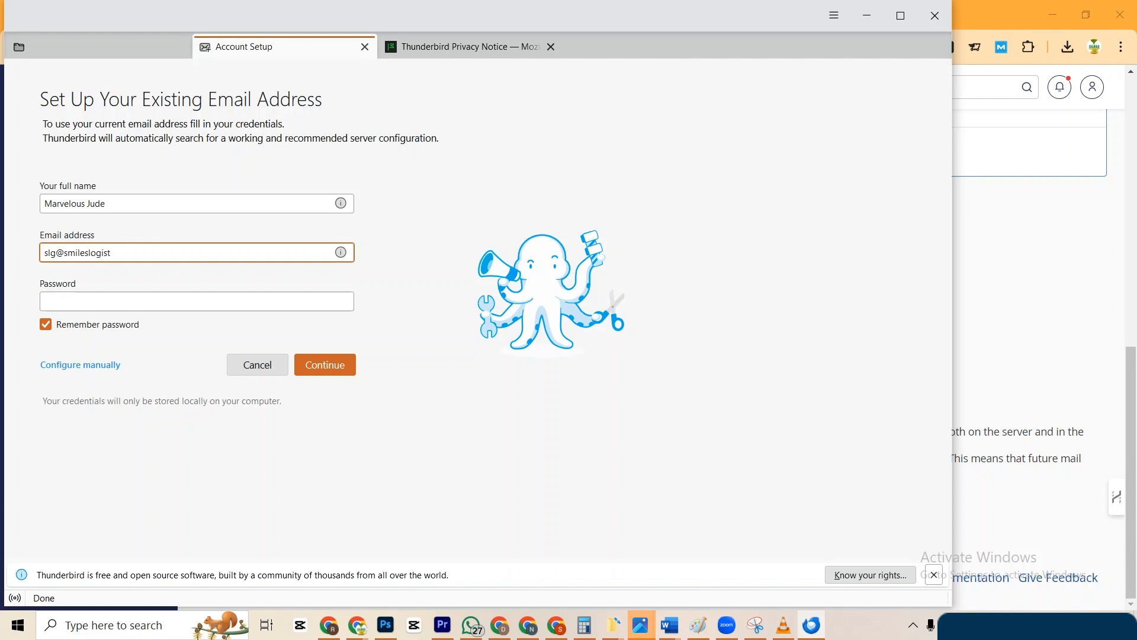
{"action": "left_click", "coordinate": [107, 298]}
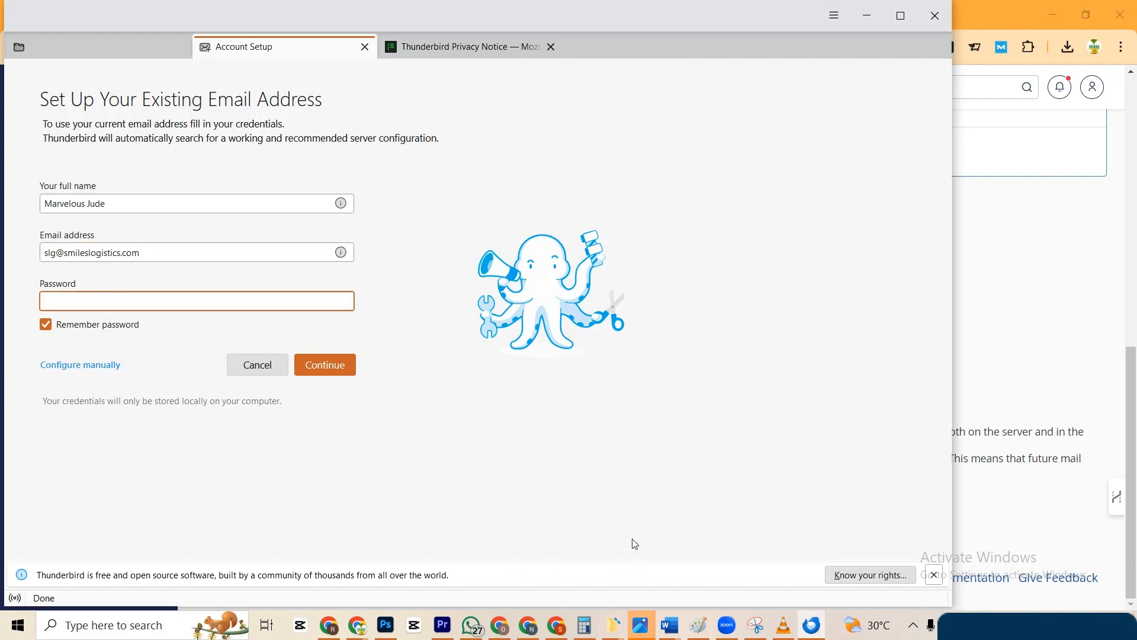
{"action": "left_click", "coordinate": [670, 625]}
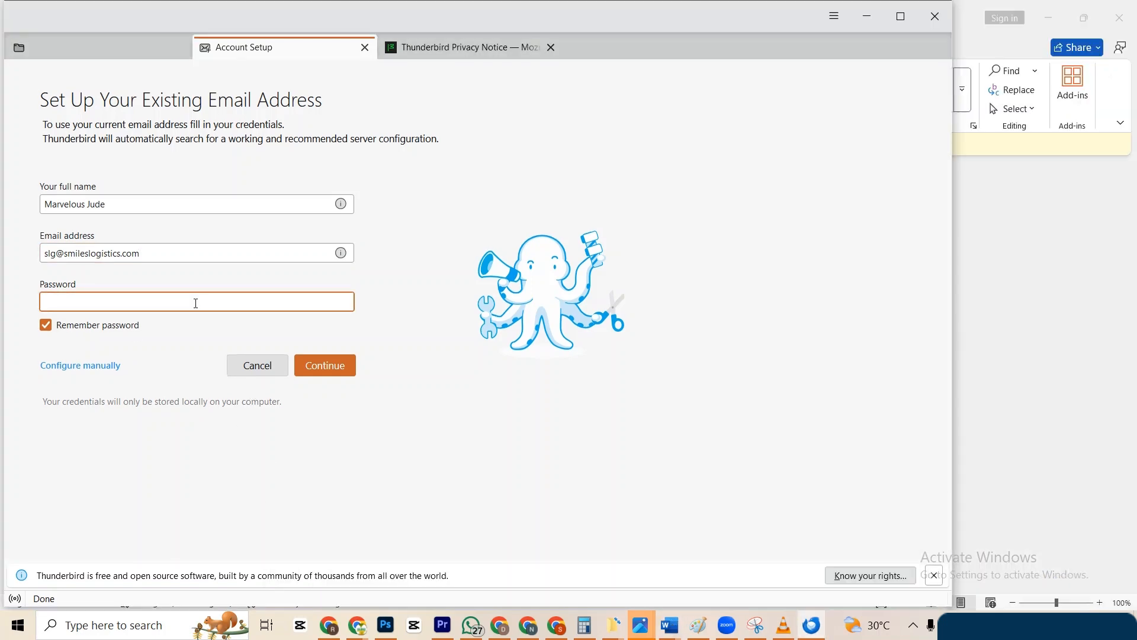
{"action": "key", "text": "ctrl+v"}
{"action": "left_click", "coordinate": [333, 366]}
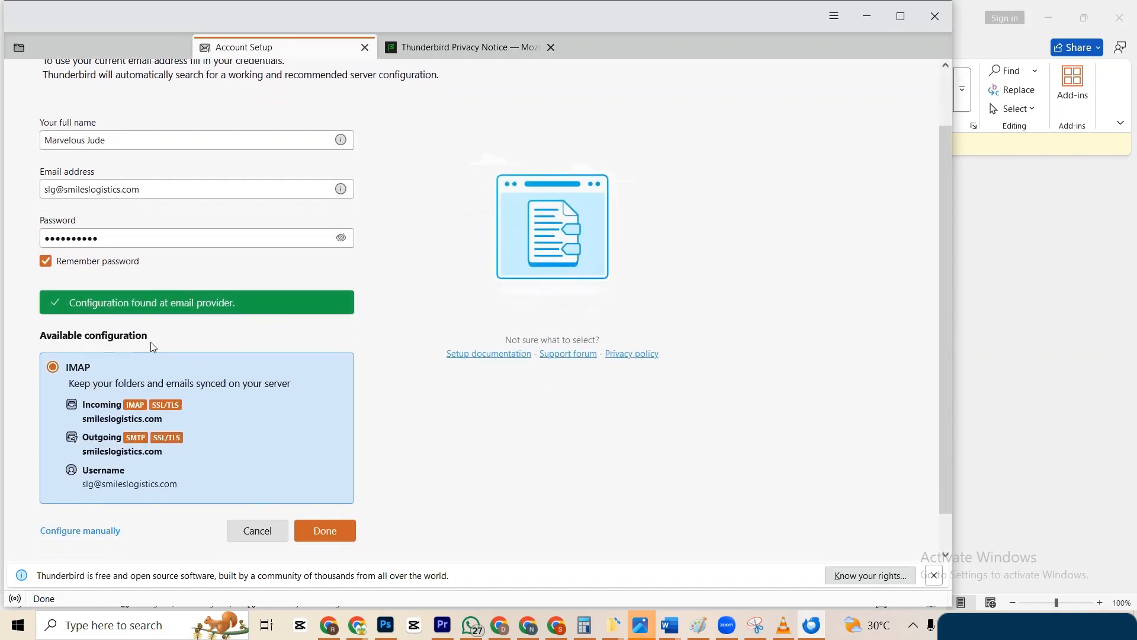
{"action": "scroll", "coordinate": [129, 363], "scroll_direction": "down", "scroll_amount": 2}
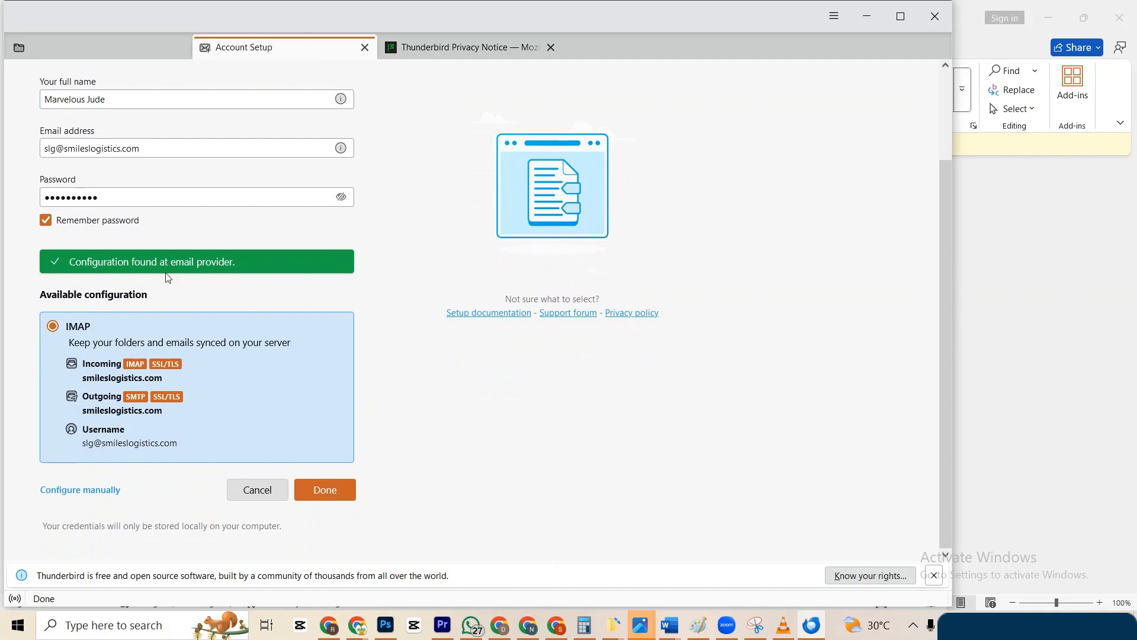
Accept the found IMAP configuration, connect the CardDAV address book, and finish account setup.
{"action": "left_click", "coordinate": [319, 498]}
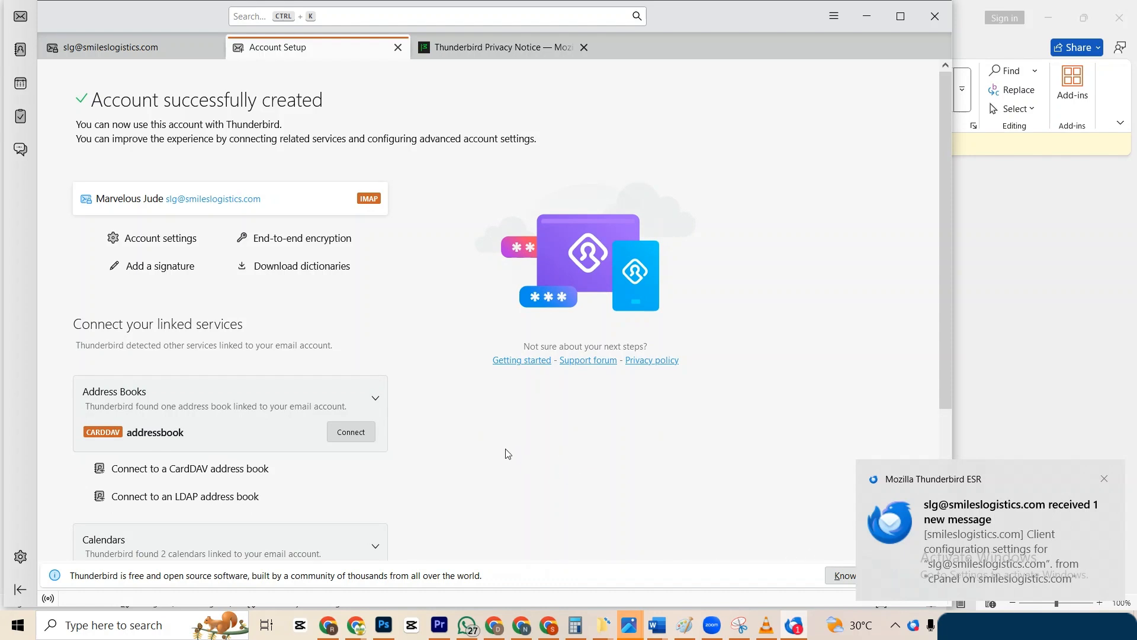
{"action": "scroll", "coordinate": [508, 454], "scroll_direction": "down", "scroll_amount": 3}
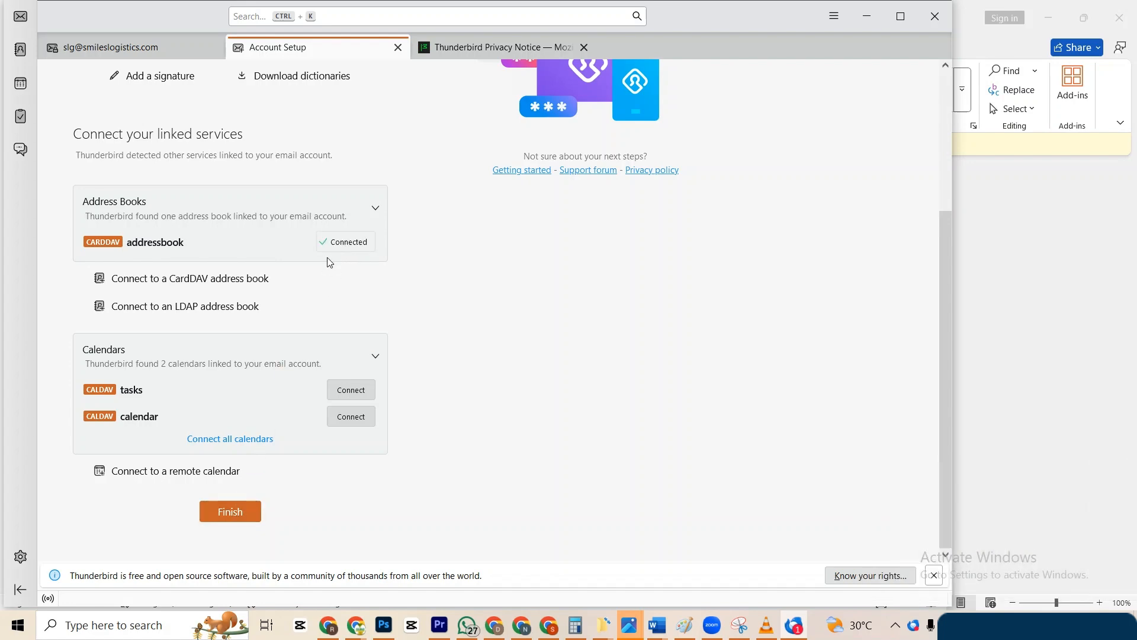
{"action": "scroll", "coordinate": [330, 263], "scroll_direction": "up", "scroll_amount": 3}
{"action": "scroll", "coordinate": [329, 263], "scroll_direction": "down", "scroll_amount": 3}
{"action": "scroll", "coordinate": [330, 263], "scroll_direction": "up", "scroll_amount": 3}
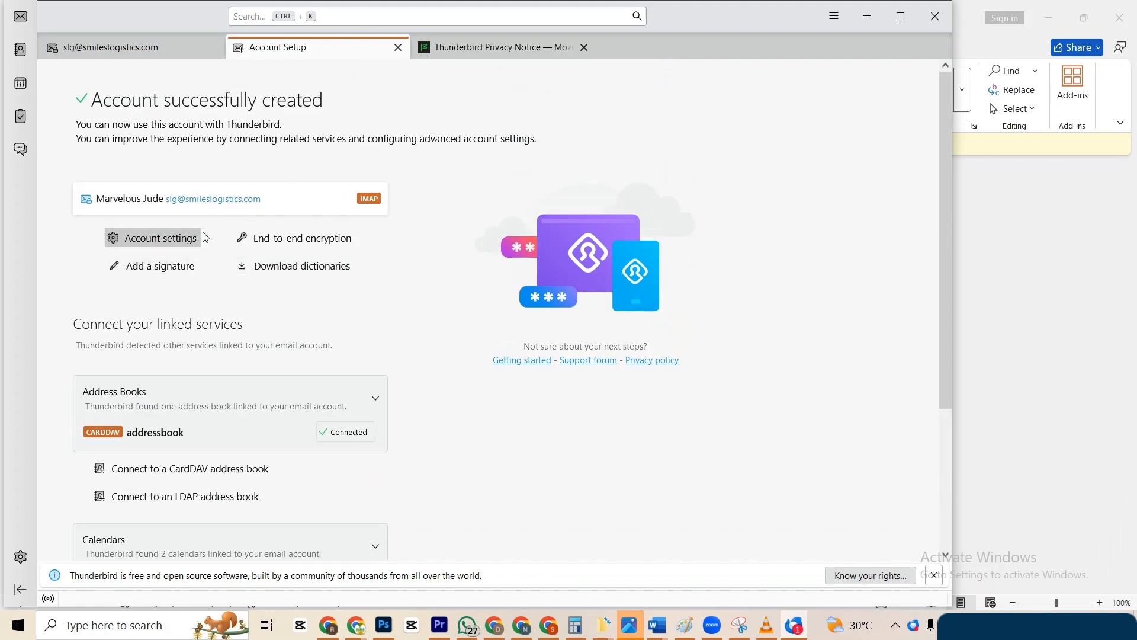
{"action": "scroll", "coordinate": [204, 239], "scroll_direction": "down", "scroll_amount": 3}
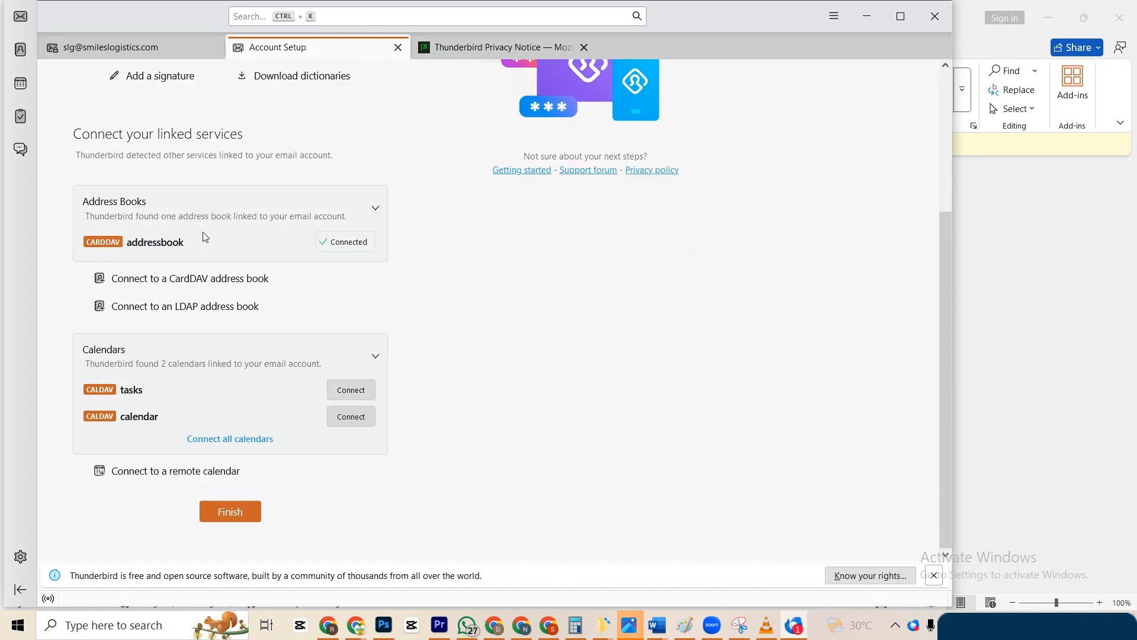
{"action": "left_click", "coordinate": [230, 513]}
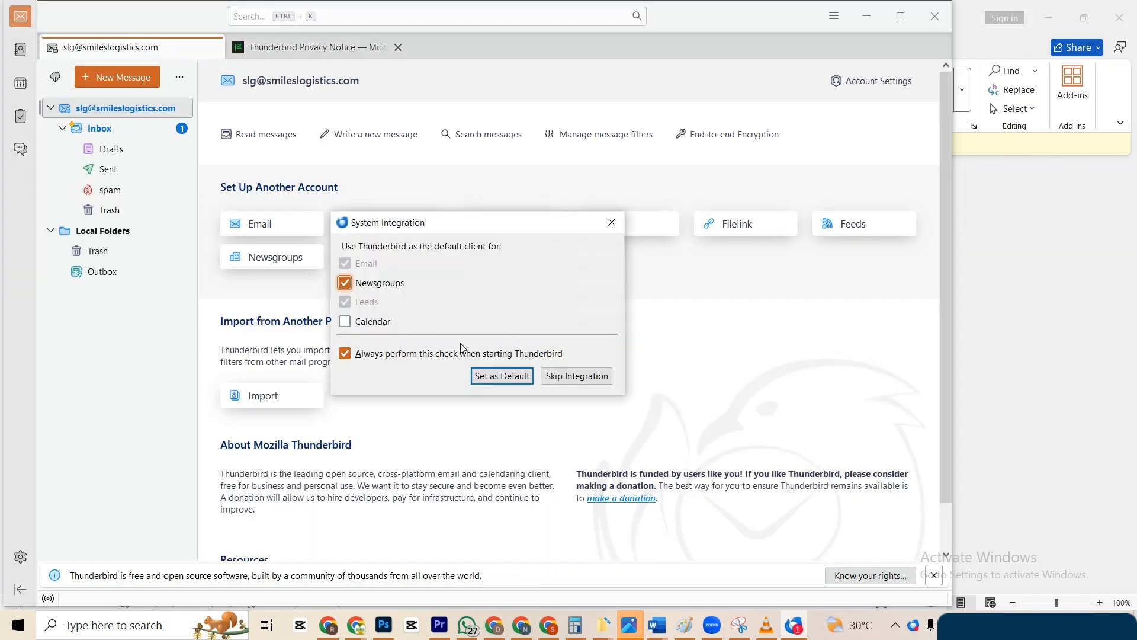
Make Thunderbird the default client including calendars, maximize it, and view Inbox then Sent.
{"action": "left_click", "coordinate": [345, 323]}
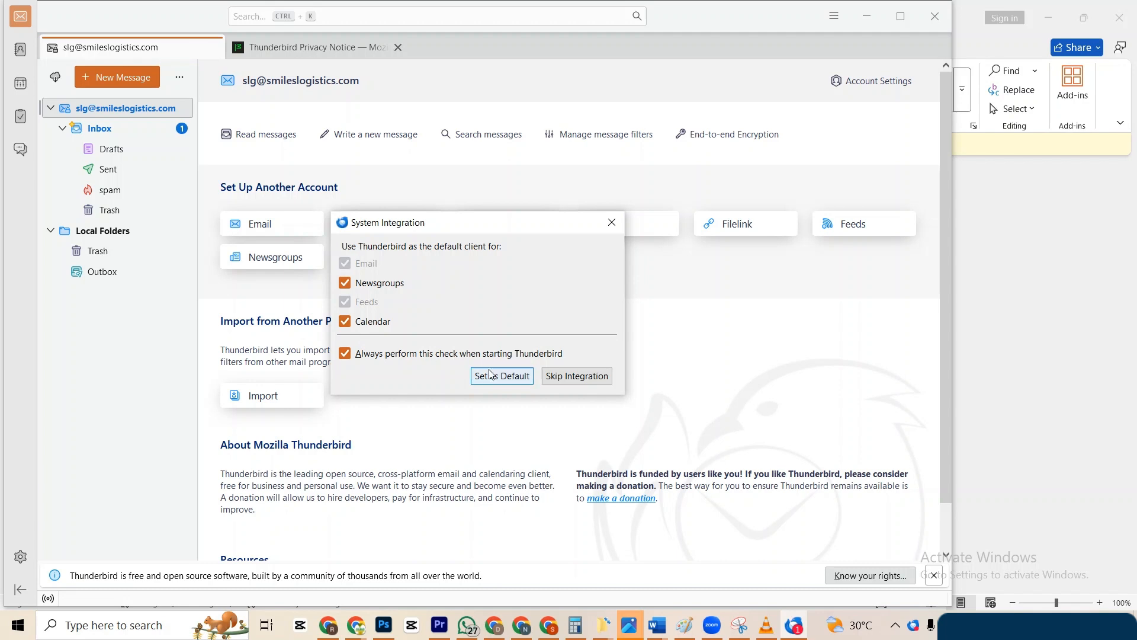
{"action": "left_click", "coordinate": [521, 379]}
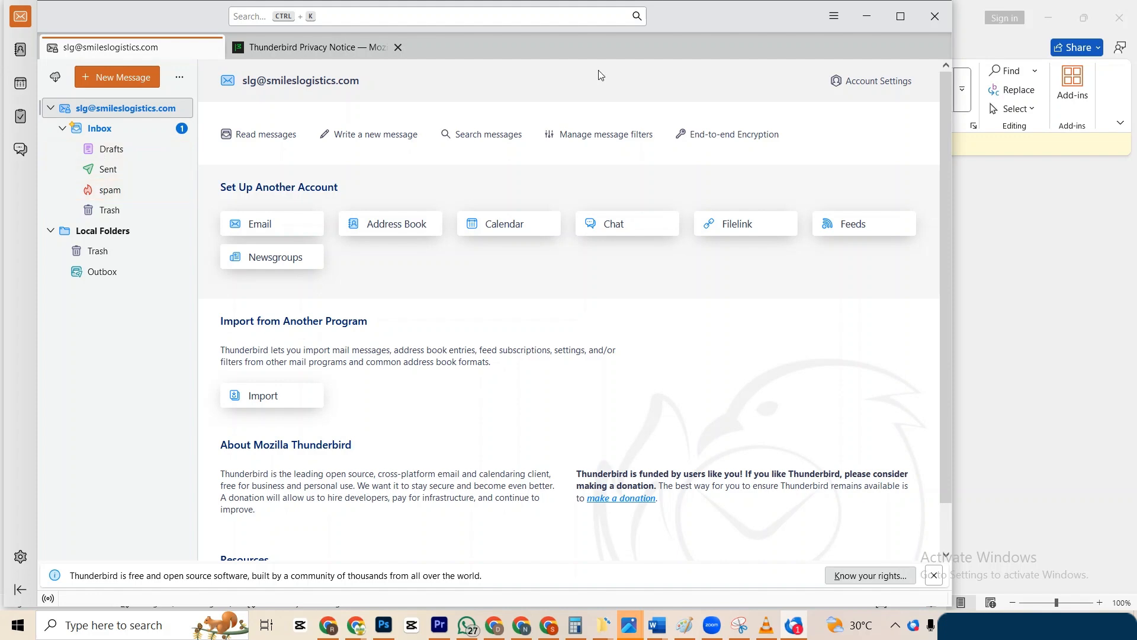
{"action": "left_click", "coordinate": [900, 16]}
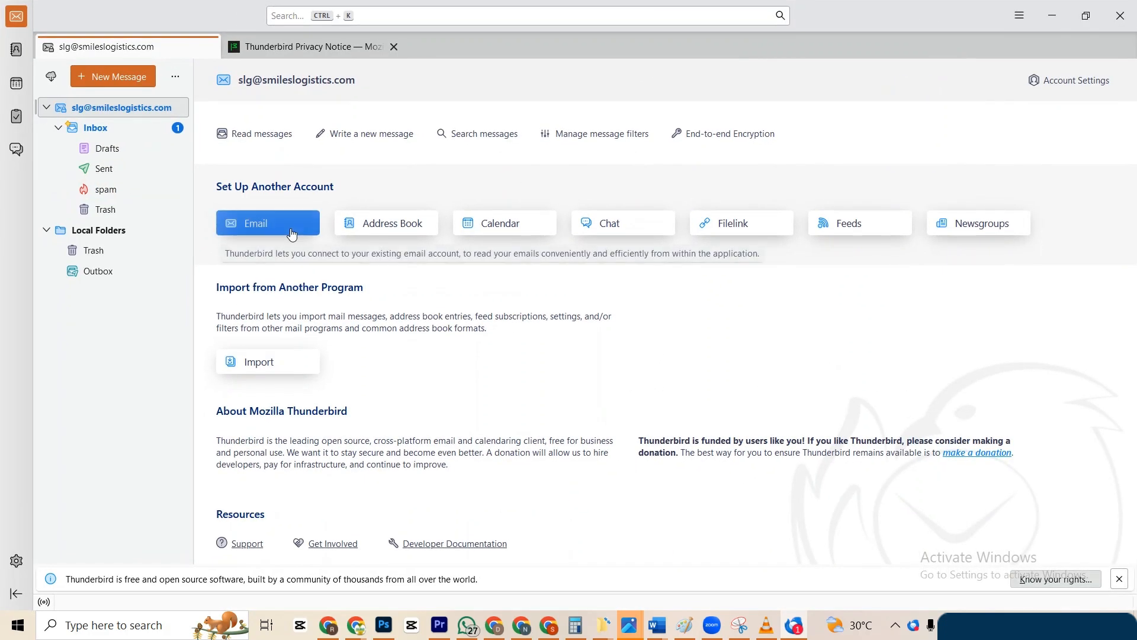
{"action": "left_click", "coordinate": [116, 135]}
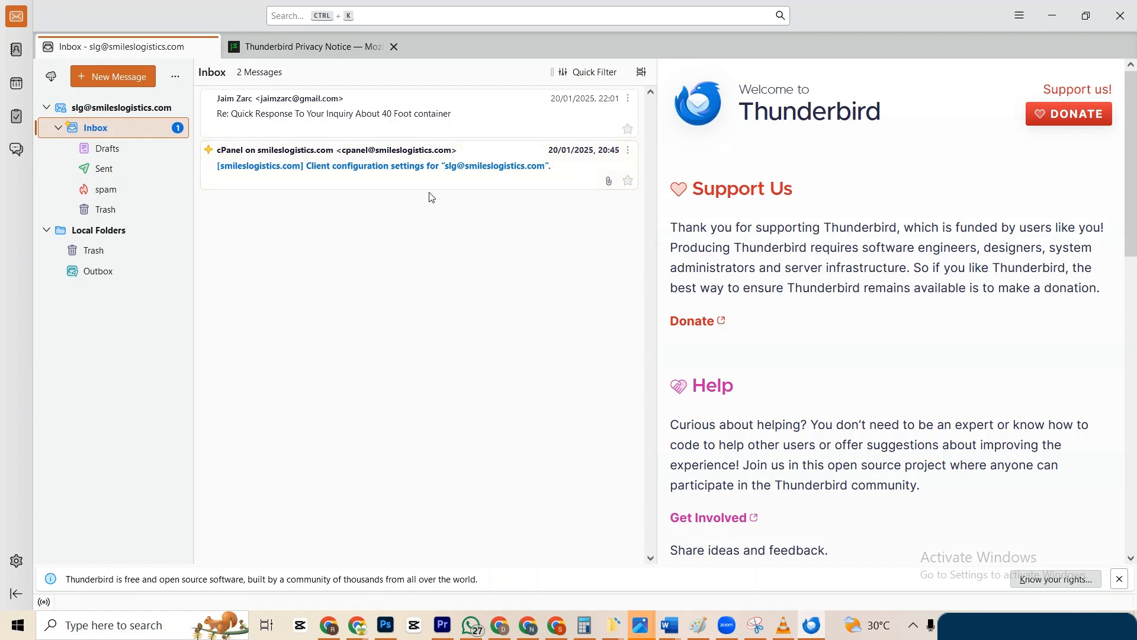
{"action": "left_click", "coordinate": [115, 173]}
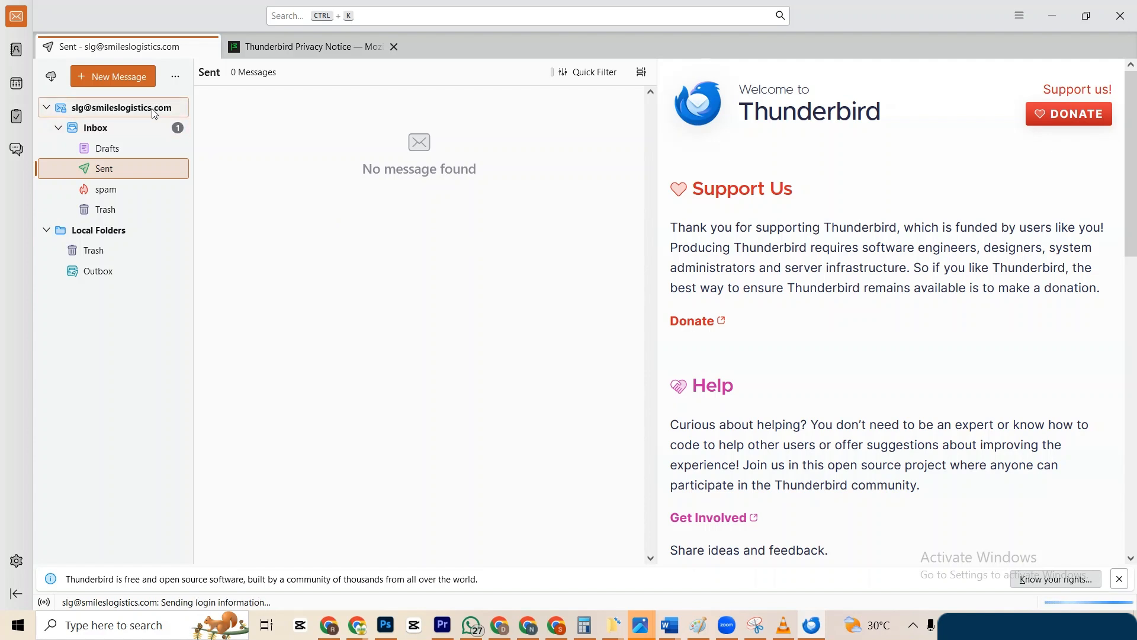
{"action": "left_click", "coordinate": [104, 81]}
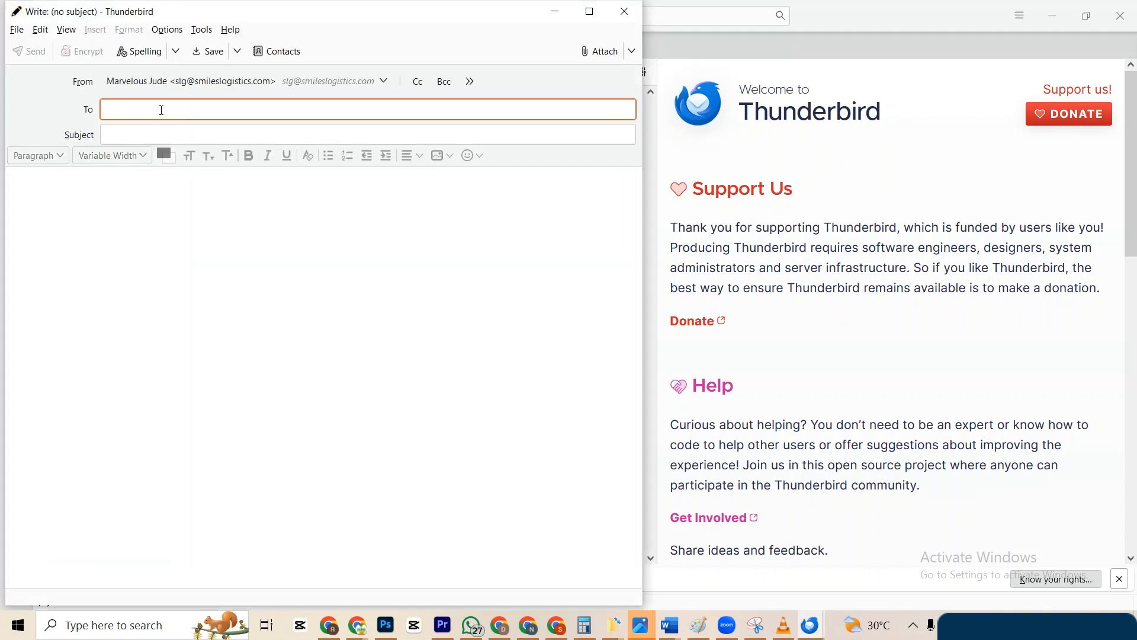
{"action": "left_click", "coordinate": [141, 135]}
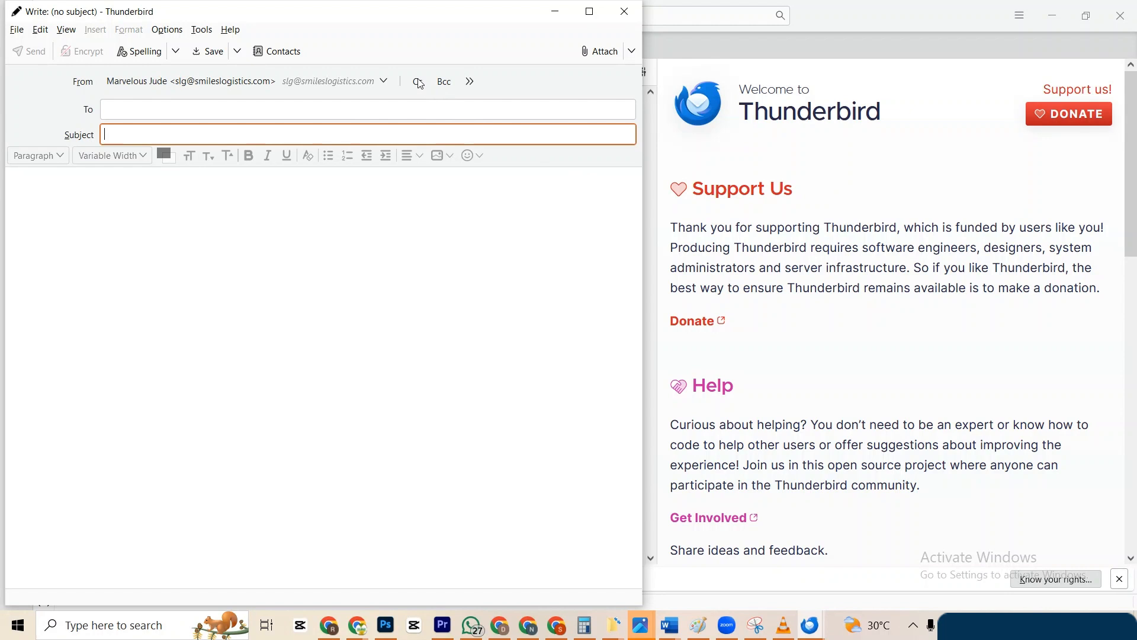
{"action": "left_click", "coordinate": [129, 211]}
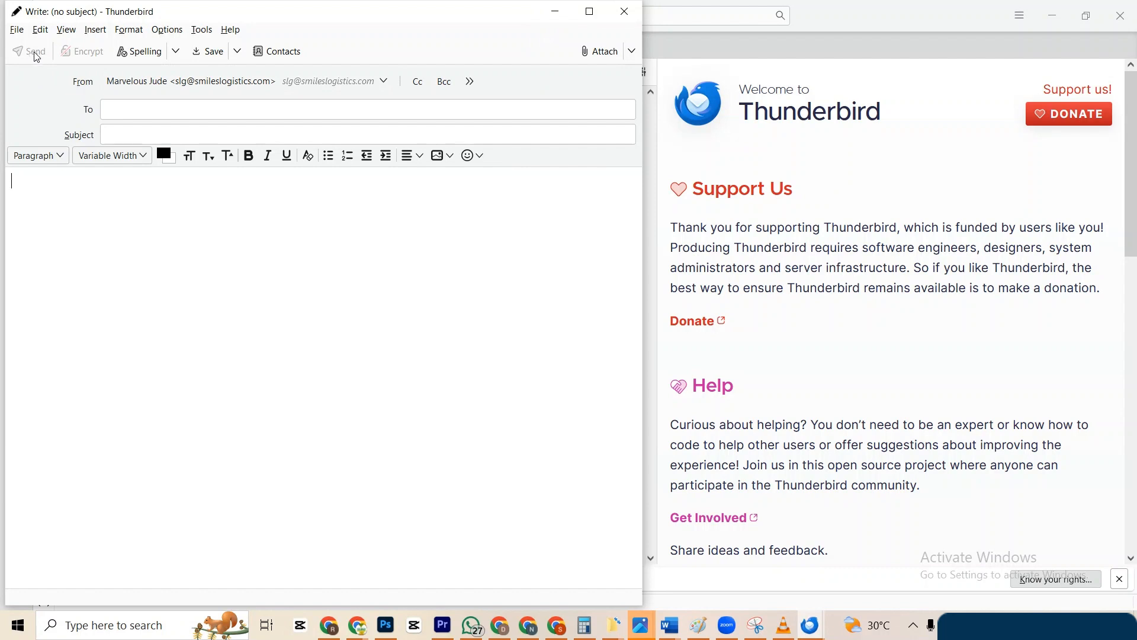
{"action": "left_click", "coordinate": [625, 12]}
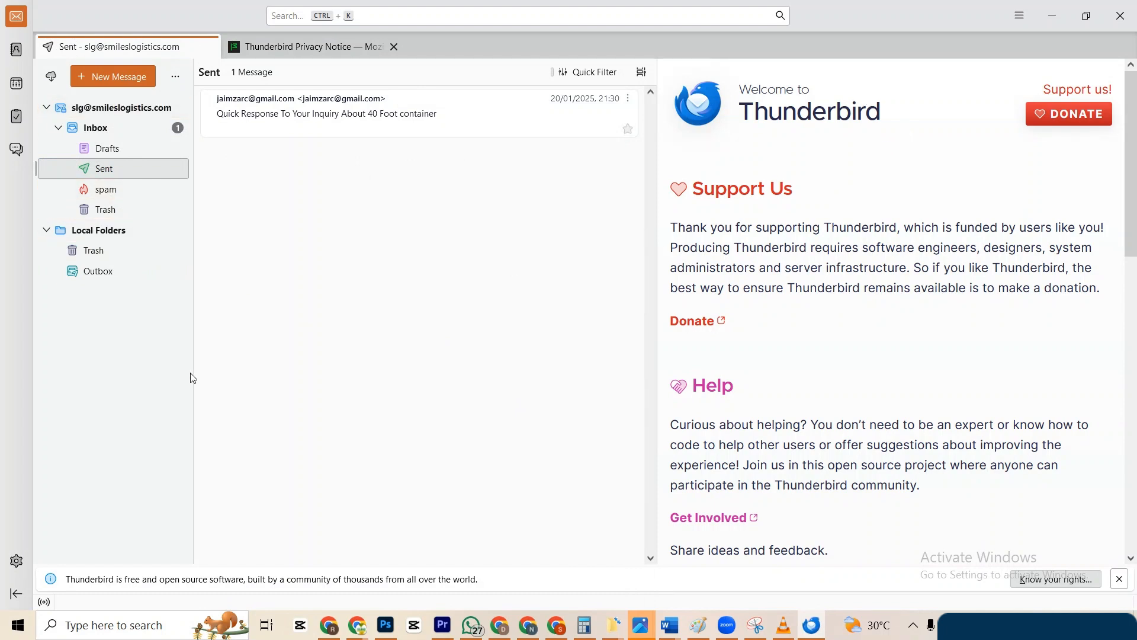
Open Settings from the gear, look through General, and jump to Composition's Filelink options.
{"action": "left_click", "coordinate": [16, 561]}
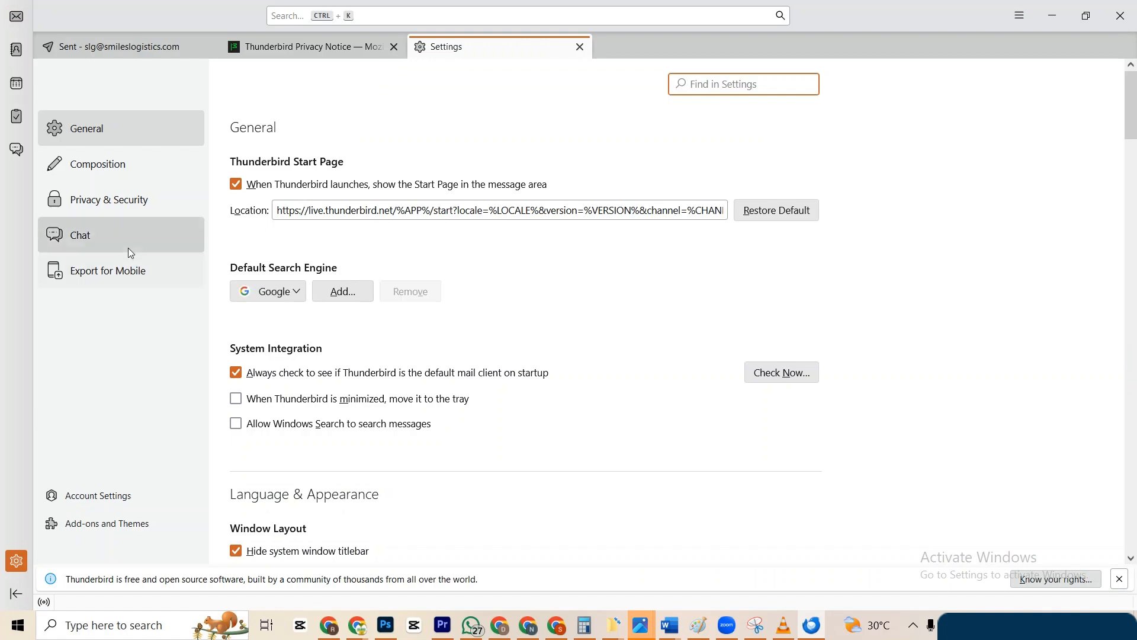
{"action": "scroll", "coordinate": [436, 400], "scroll_direction": "down", "scroll_amount": 15}
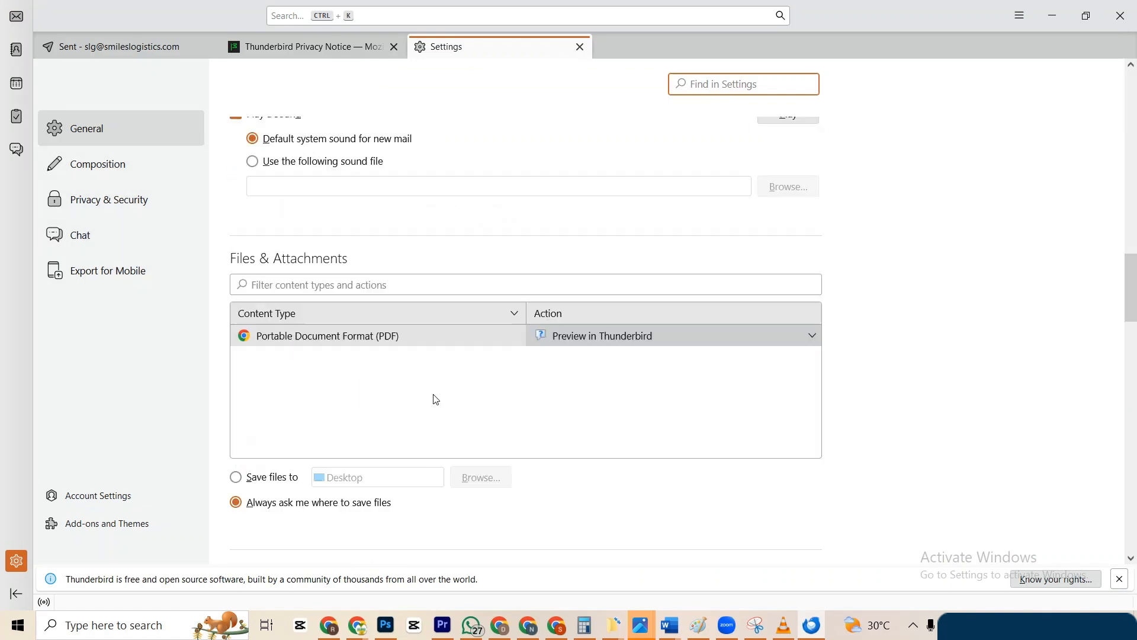
{"action": "scroll", "coordinate": [437, 401], "scroll_direction": "up", "scroll_amount": 3}
{"action": "scroll", "coordinate": [437, 400], "scroll_direction": "down", "scroll_amount": 12}
{"action": "scroll", "coordinate": [436, 400], "scroll_direction": "up", "scroll_amount": 5}
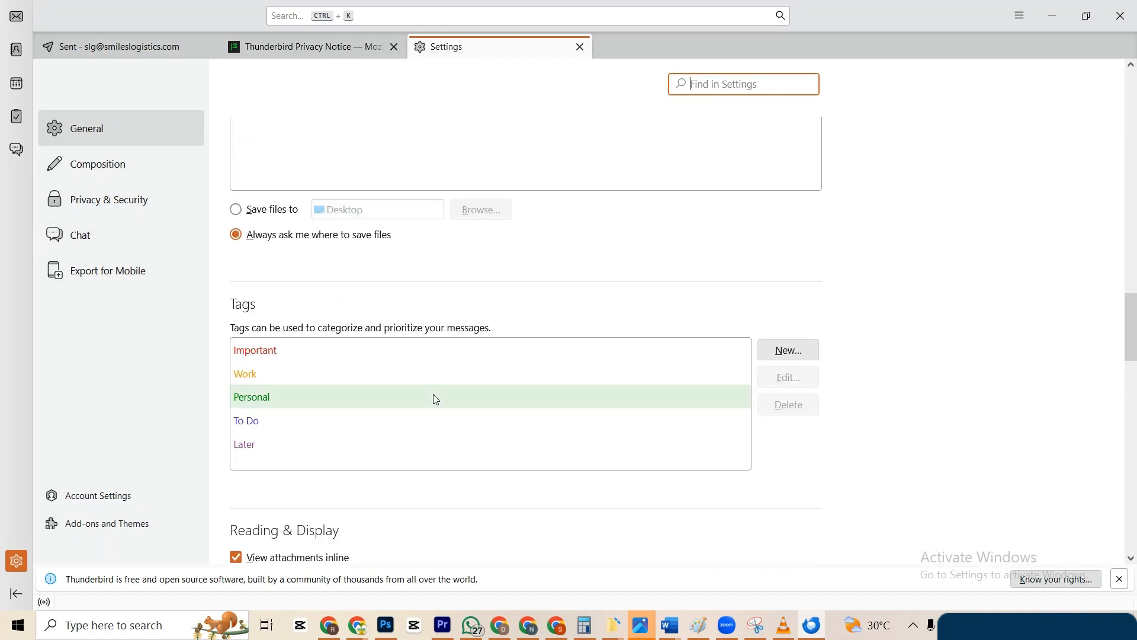
{"action": "scroll", "coordinate": [436, 401], "scroll_direction": "up", "scroll_amount": 15}
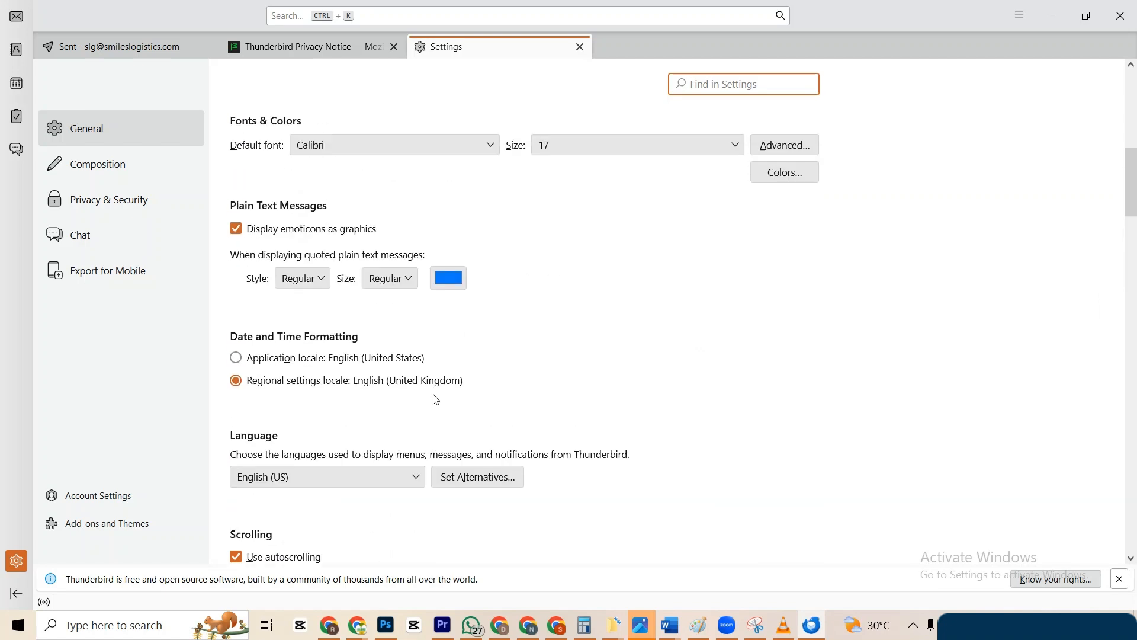
{"action": "scroll", "coordinate": [436, 400], "scroll_direction": "up", "scroll_amount": 9}
{"action": "scroll", "coordinate": [437, 401], "scroll_direction": "down", "scroll_amount": 4}
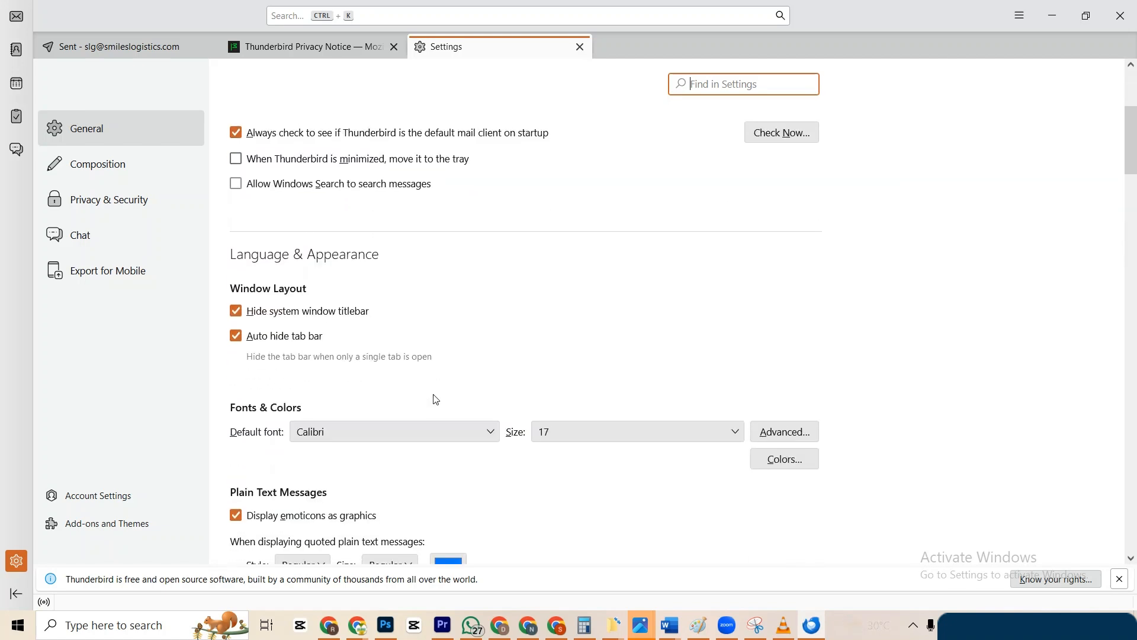
{"action": "scroll", "coordinate": [437, 400], "scroll_direction": "down", "scroll_amount": 15}
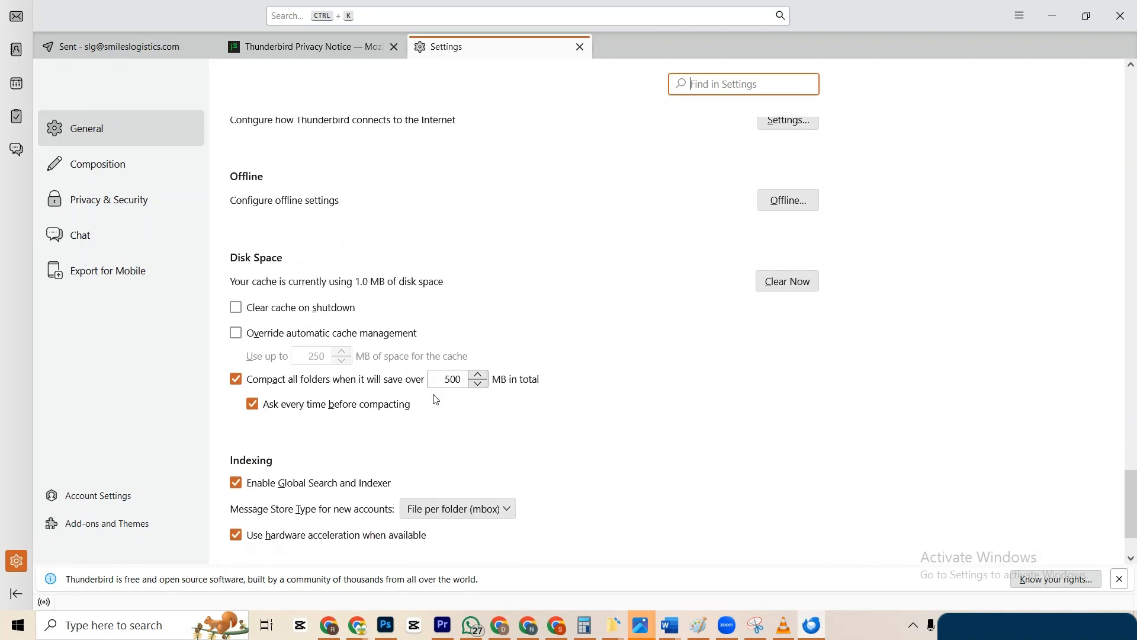
{"action": "scroll", "coordinate": [436, 400], "scroll_direction": "down", "scroll_amount": 3}
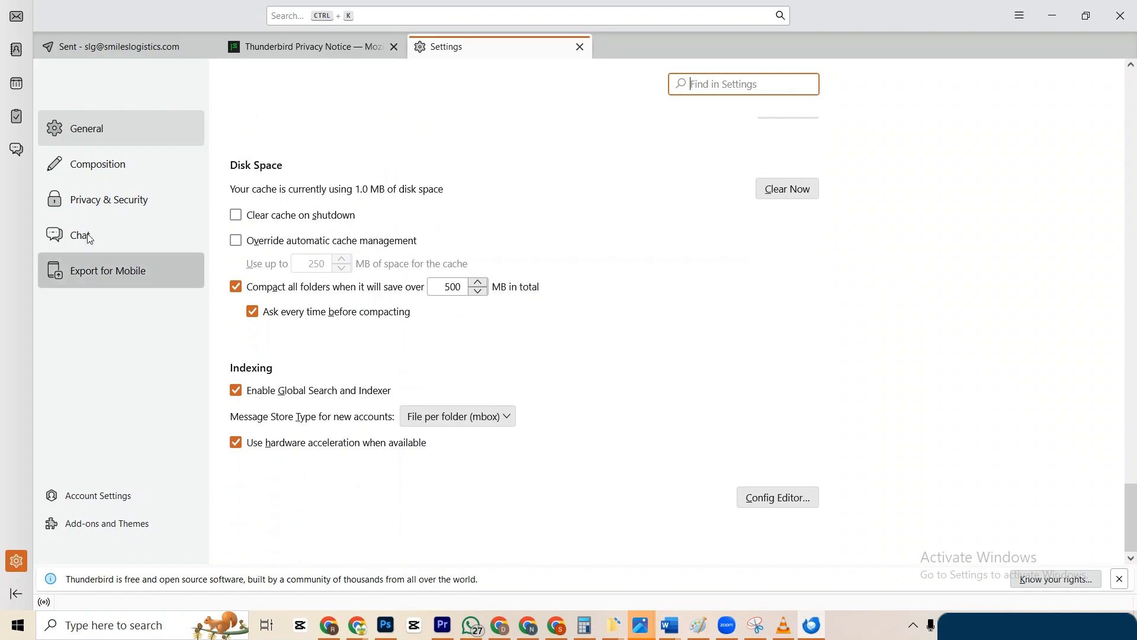
{"action": "left_click", "coordinate": [98, 168]}
{"action": "scroll", "coordinate": [454, 457], "scroll_direction": "down", "scroll_amount": 8}
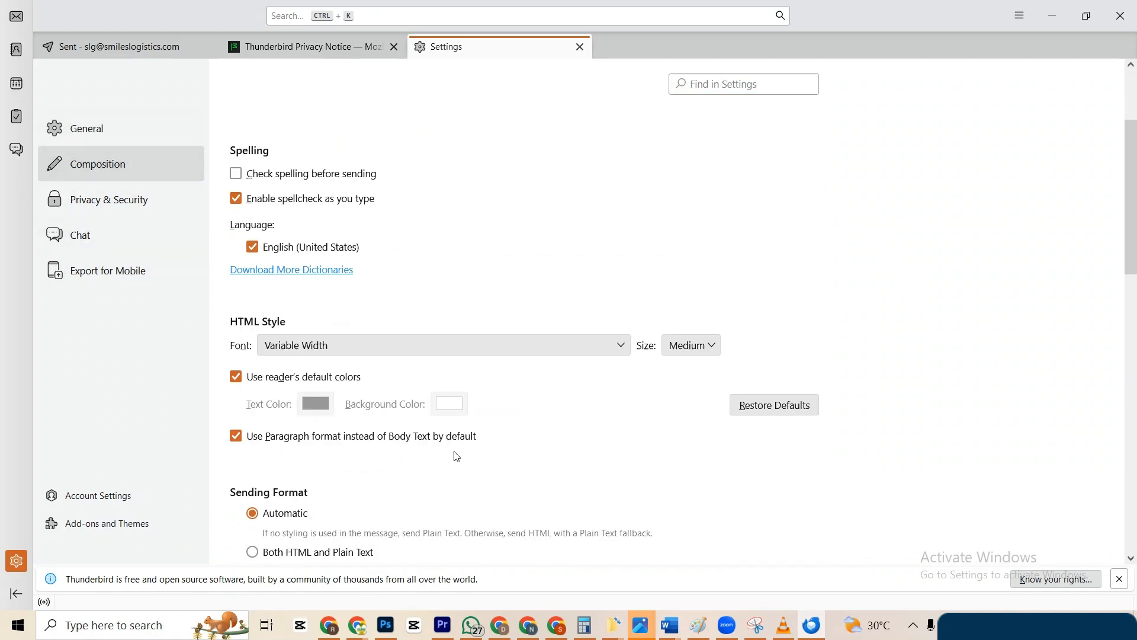
{"action": "scroll", "coordinate": [457, 456], "scroll_direction": "down", "scroll_amount": 1}
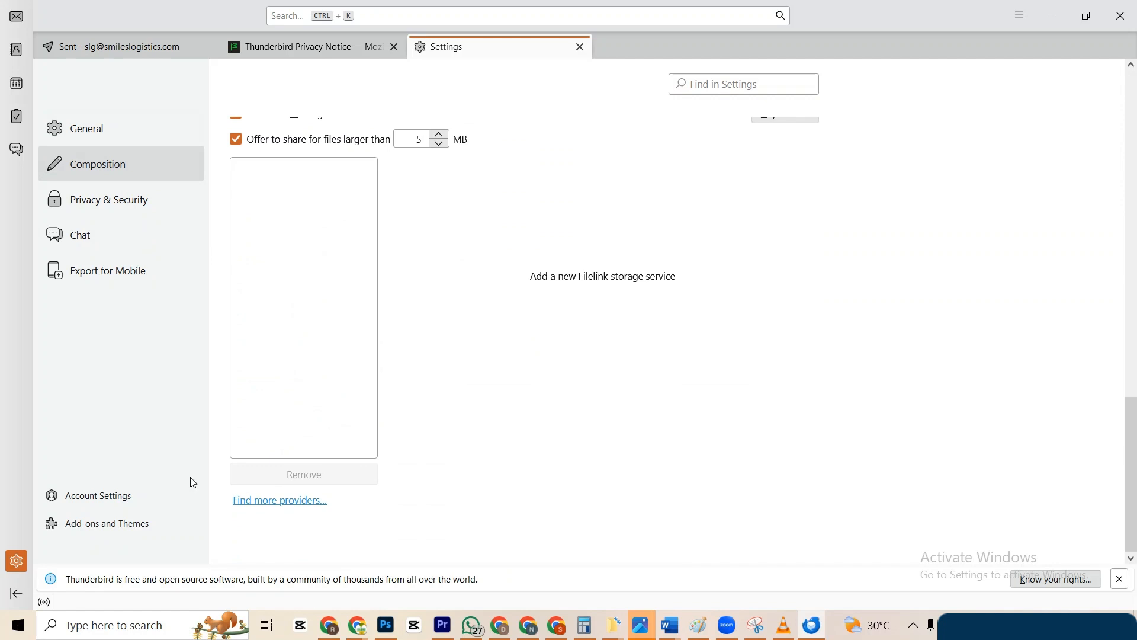
Open the new account's Account Settings and tick Use HTML for its signature text.
{"action": "left_click", "coordinate": [105, 499]}
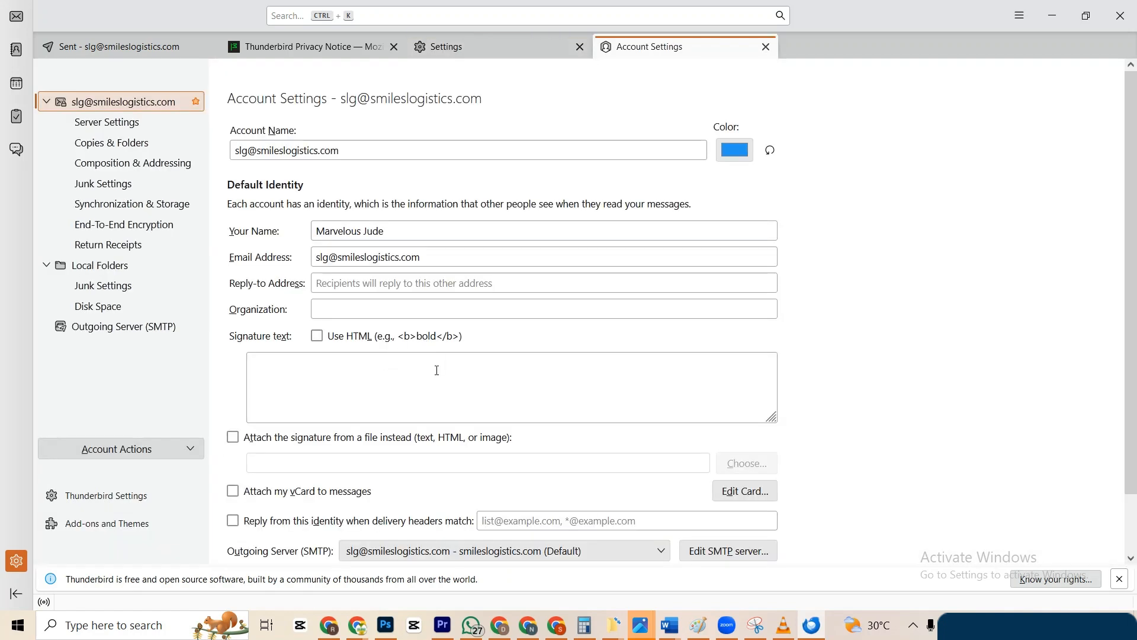
{"action": "left_click", "coordinate": [323, 378]}
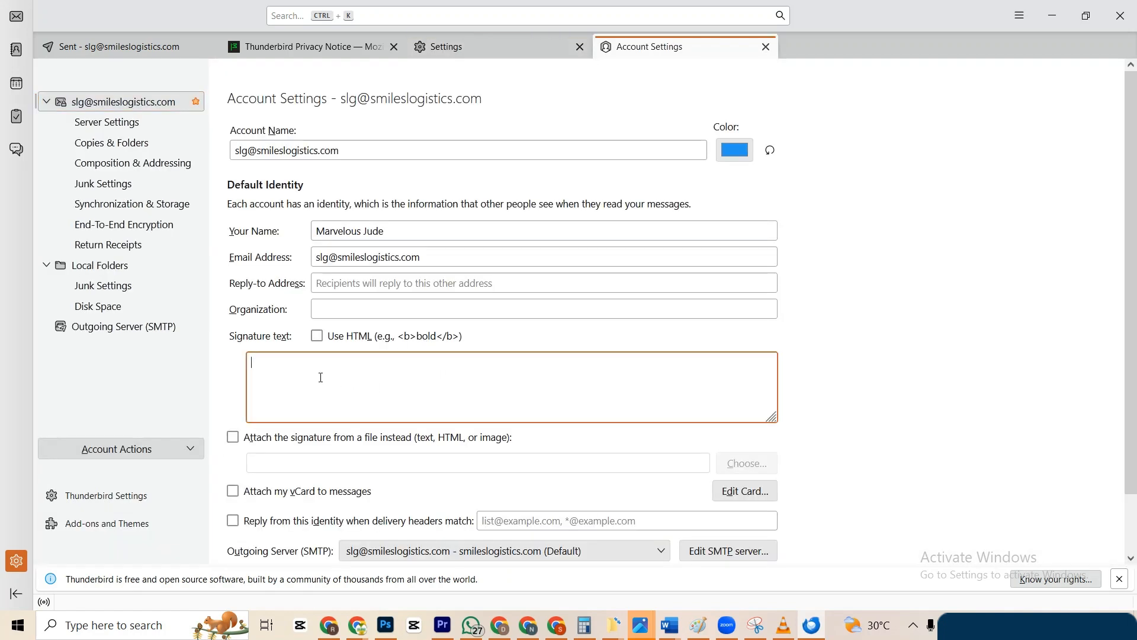
{"action": "left_click", "coordinate": [317, 338]}
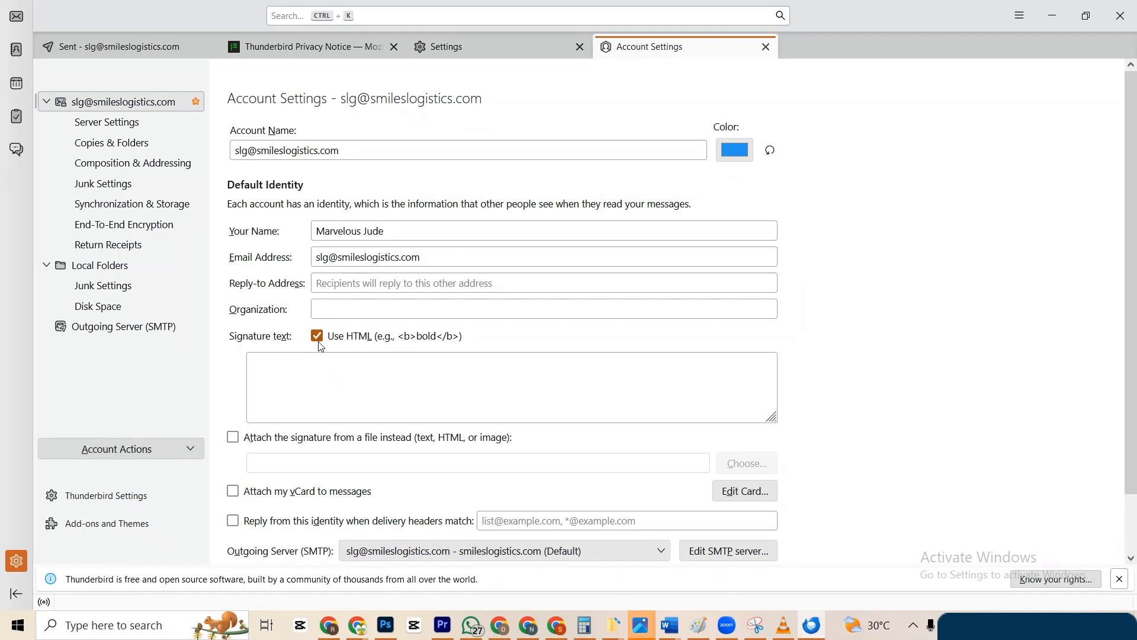
{"action": "left_click", "coordinate": [317, 339]}
{"action": "left_click", "coordinate": [282, 365]}
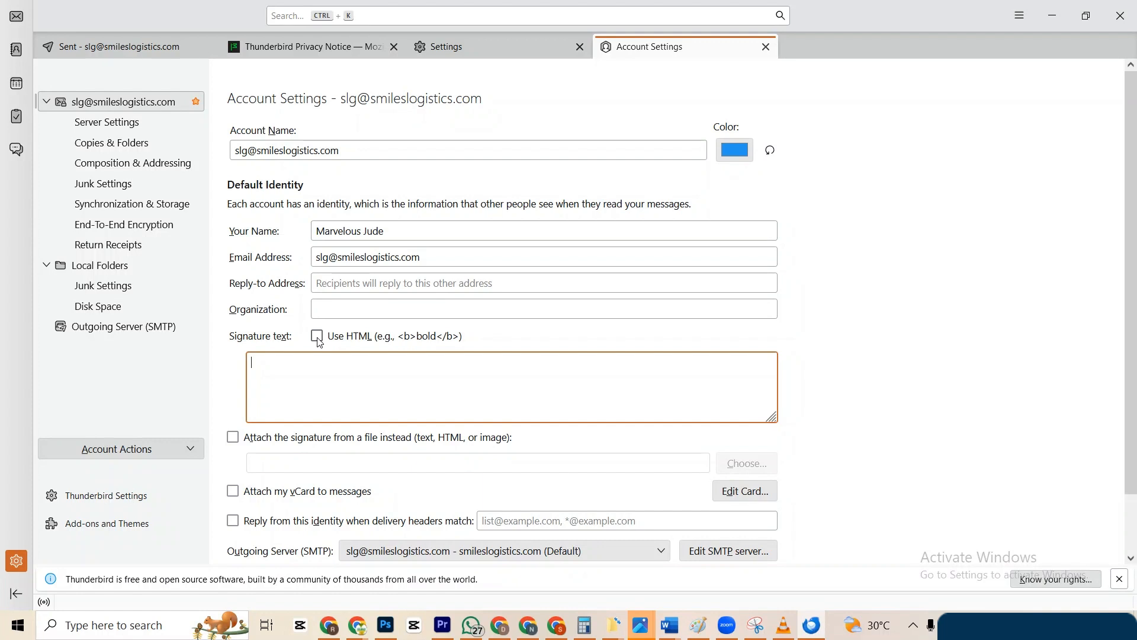
{"action": "left_click", "coordinate": [318, 338]}
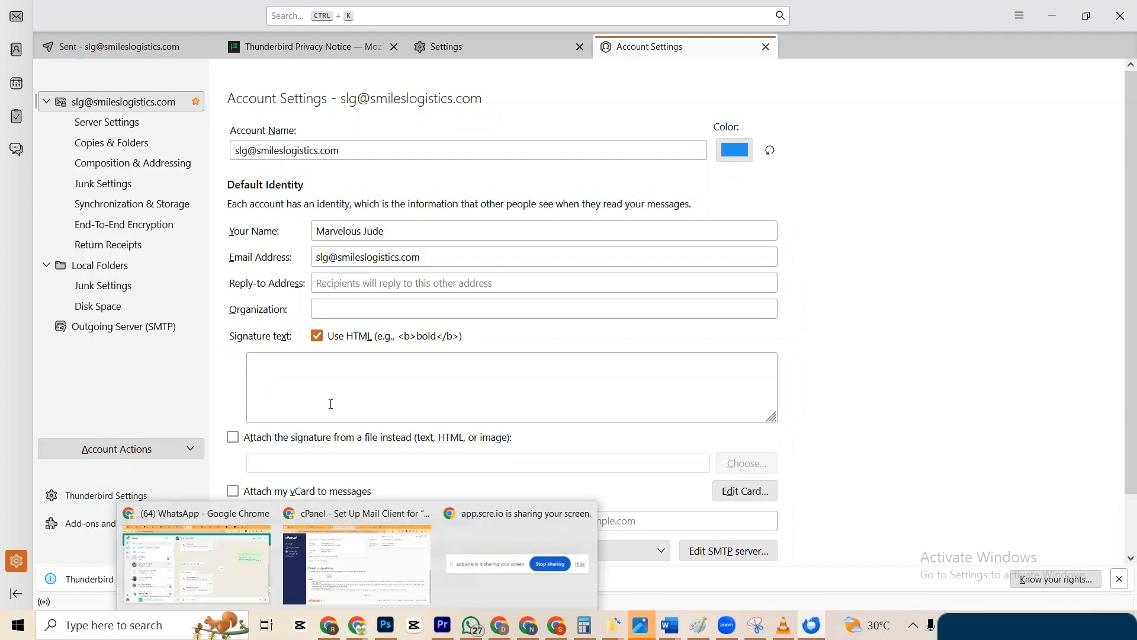
In the browser, open a new tab and go to ChatGPT via the 'ch' autocomplete.
{"action": "mouse_move", "coordinate": [357, 629]}
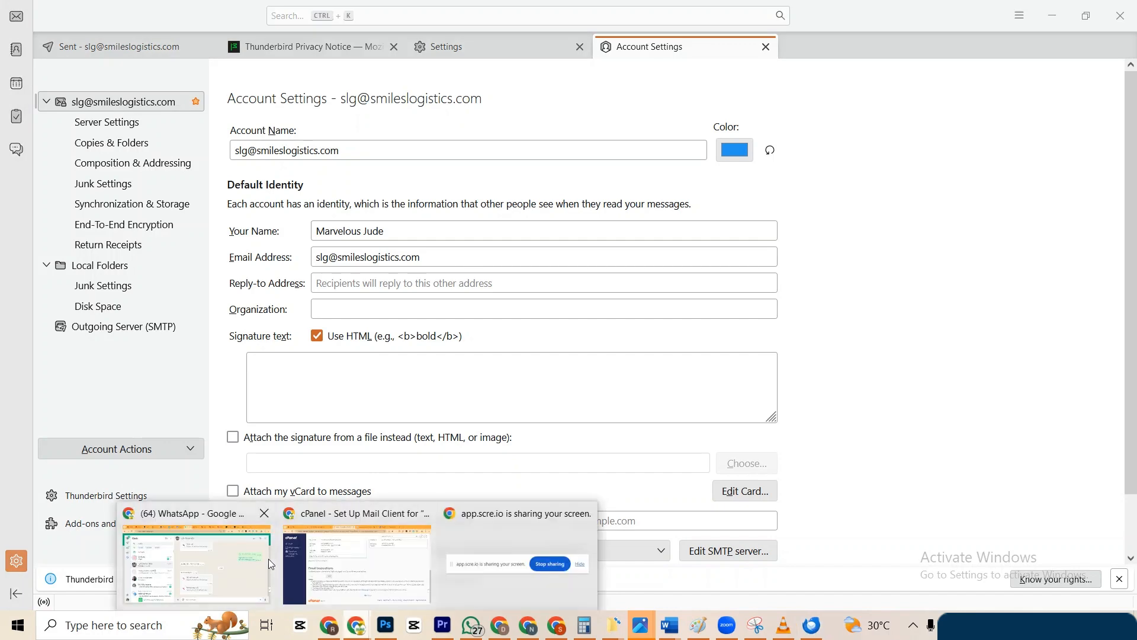
{"action": "left_click", "coordinate": [269, 560]}
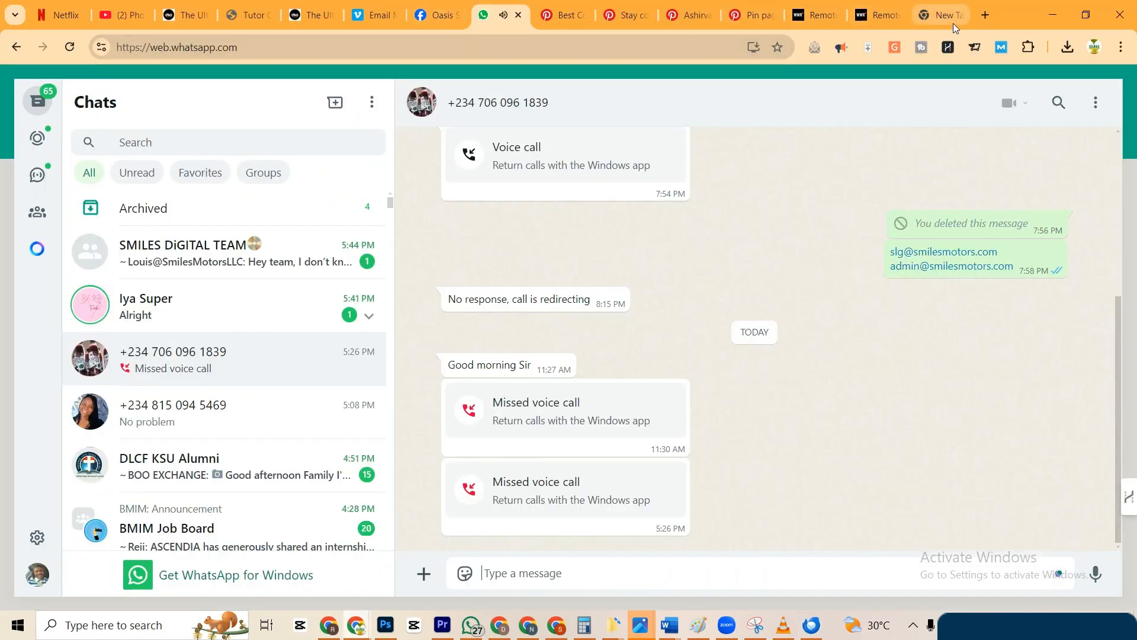
{"action": "left_click", "coordinate": [986, 14]}
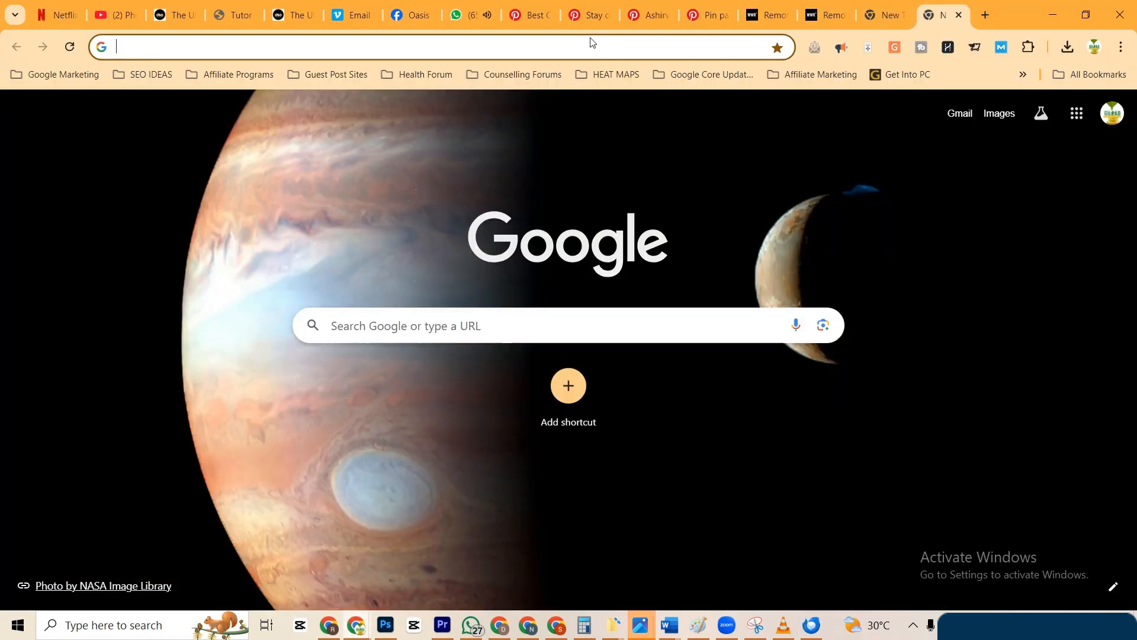
{"action": "left_click", "coordinate": [591, 47]}
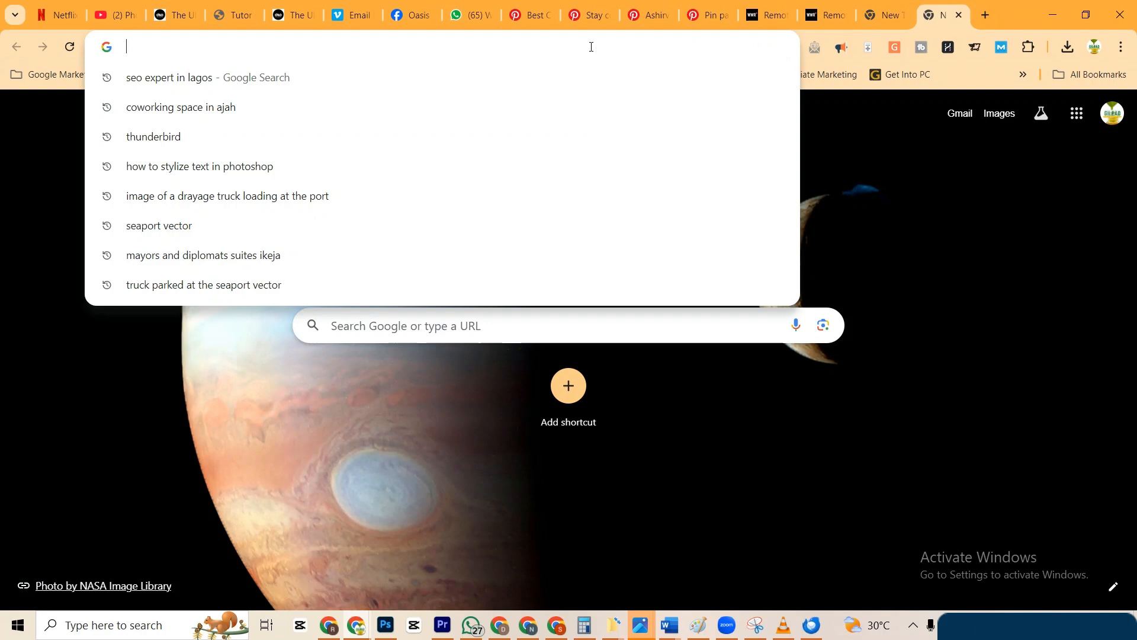
{"action": "type", "text": "chatgpt.com"}
{"action": "key", "text": "Return"}
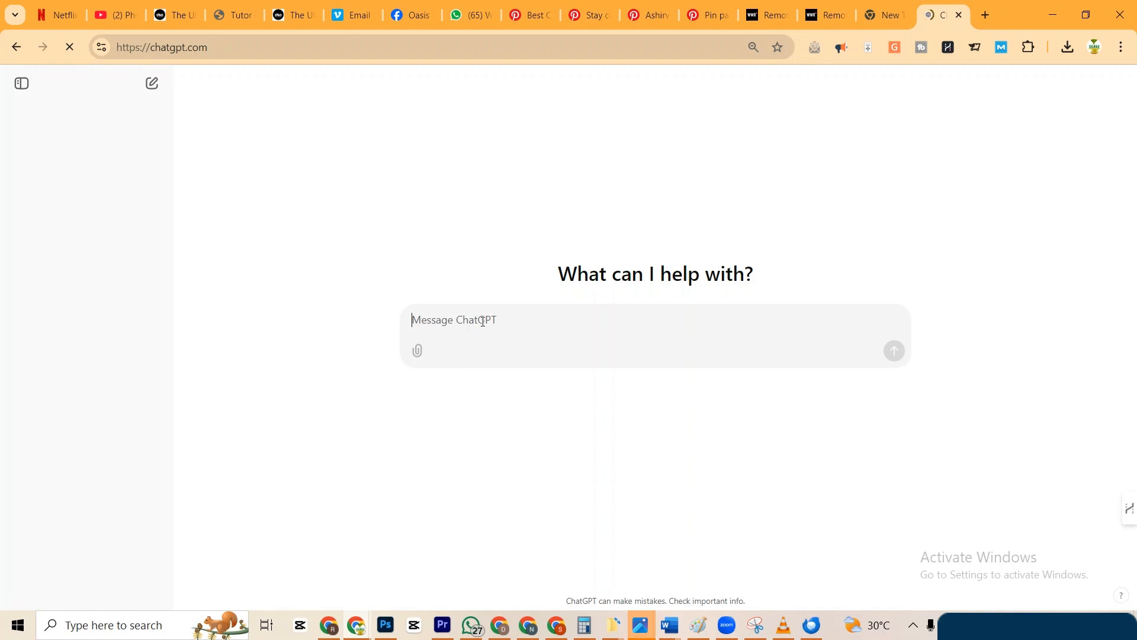
Type that you're setting up an HTML email footer, ask for help, and introduce the details.
{"action": "type", "text": "I am trying to "}
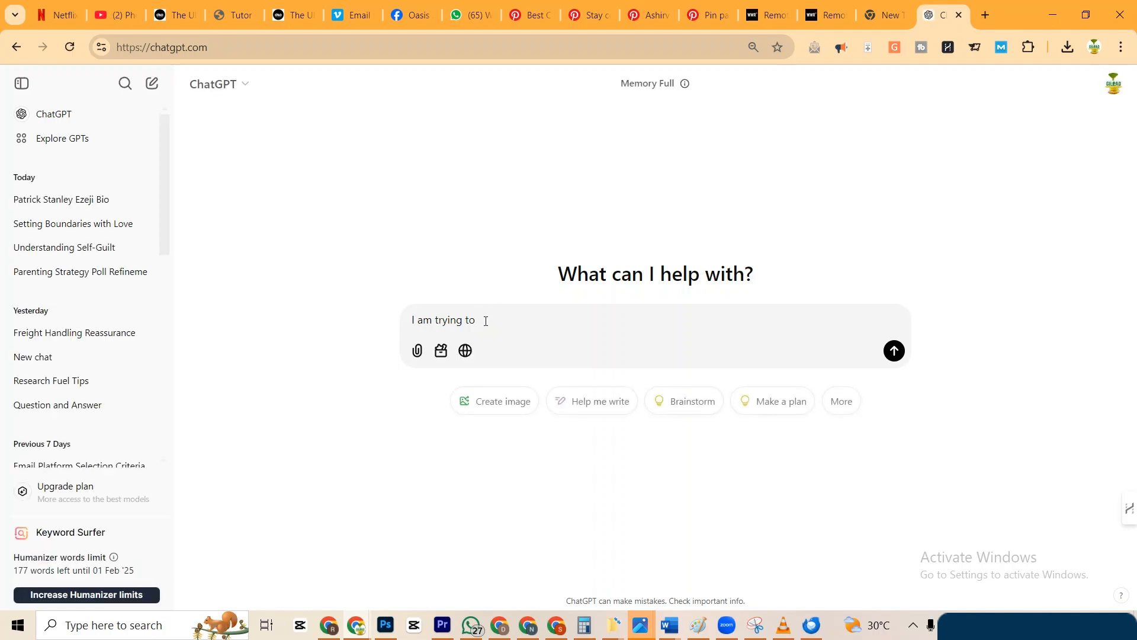
{"action": "type", "text": "setup"}
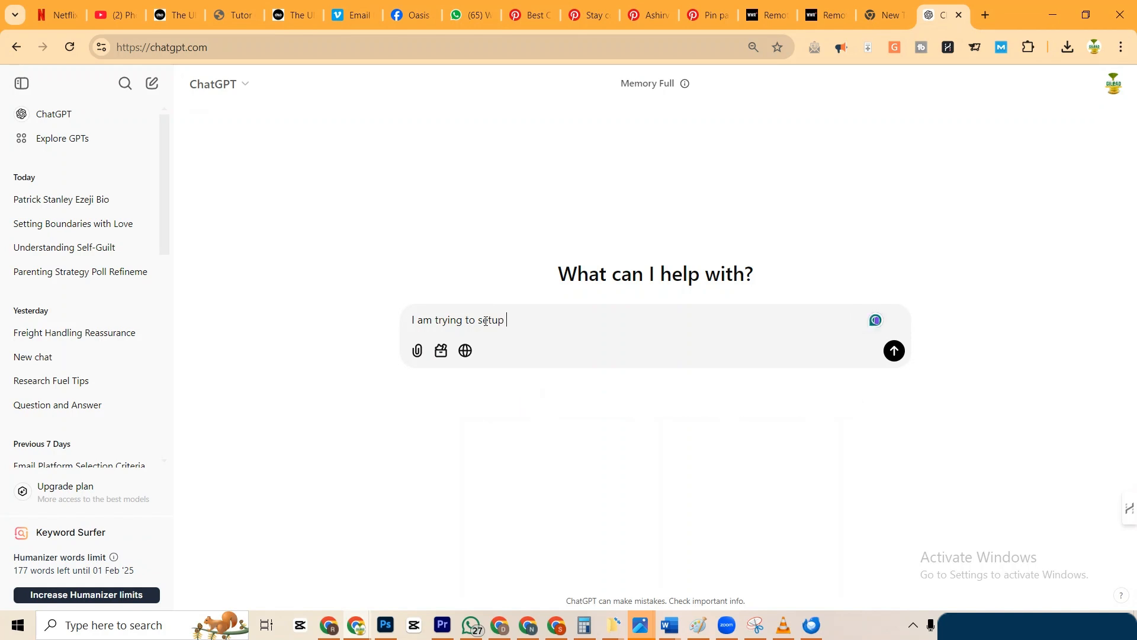
{"action": "type", "text": " my email "}
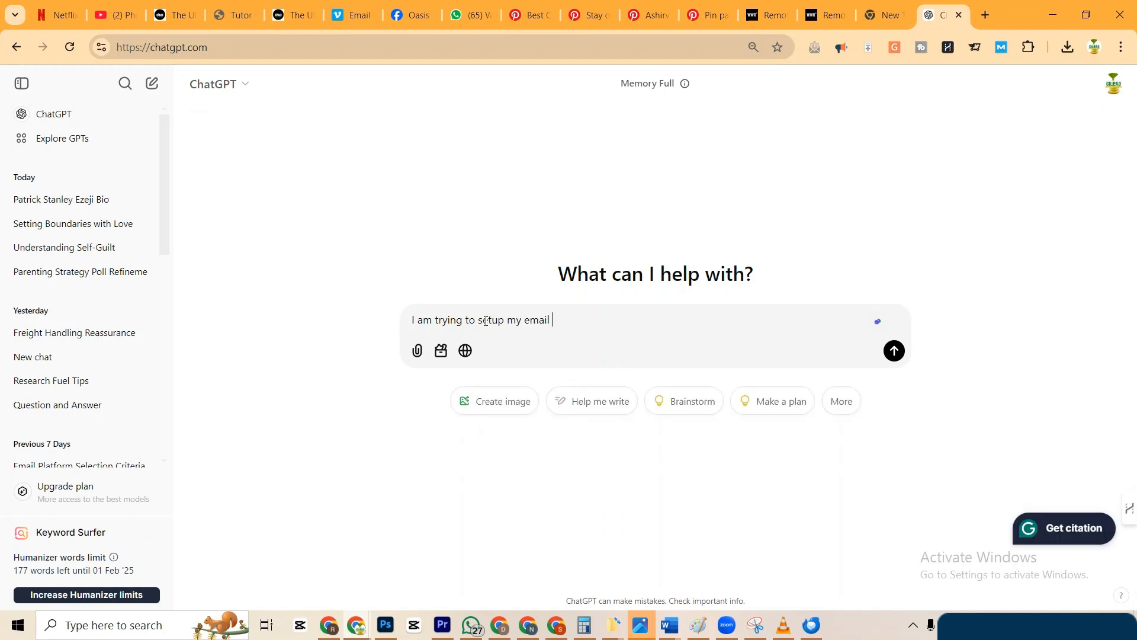
{"action": "type", "text": "footer section in h"}
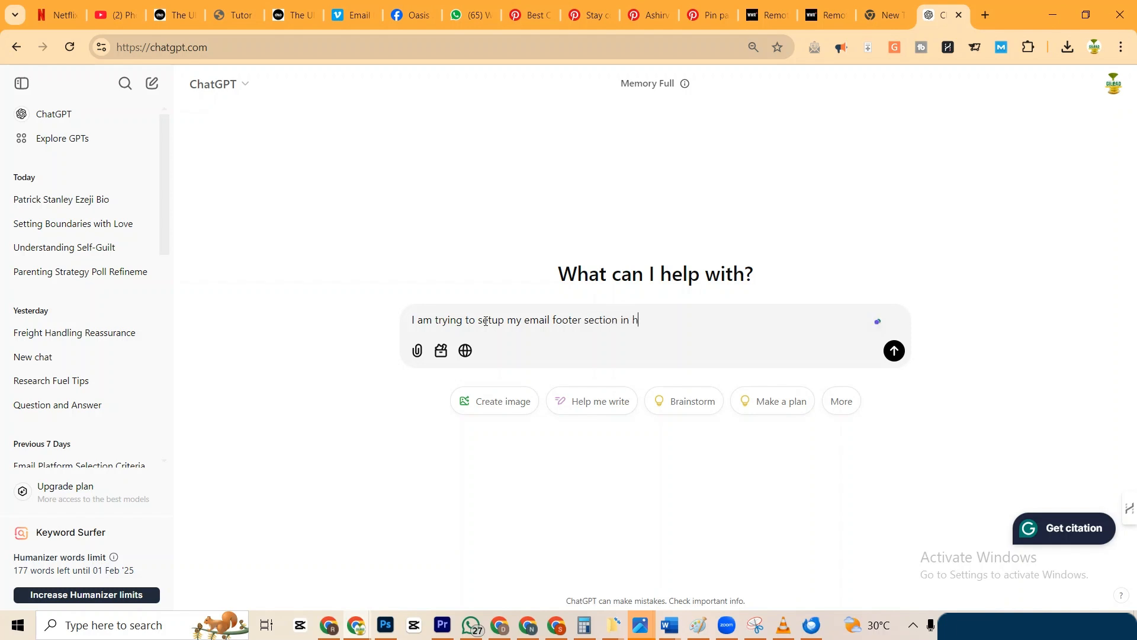
{"action": "type", "text": "tml format."}
{"action": "key", "text": "shift+Return"}
{"action": "key", "text": "shift+Return"}
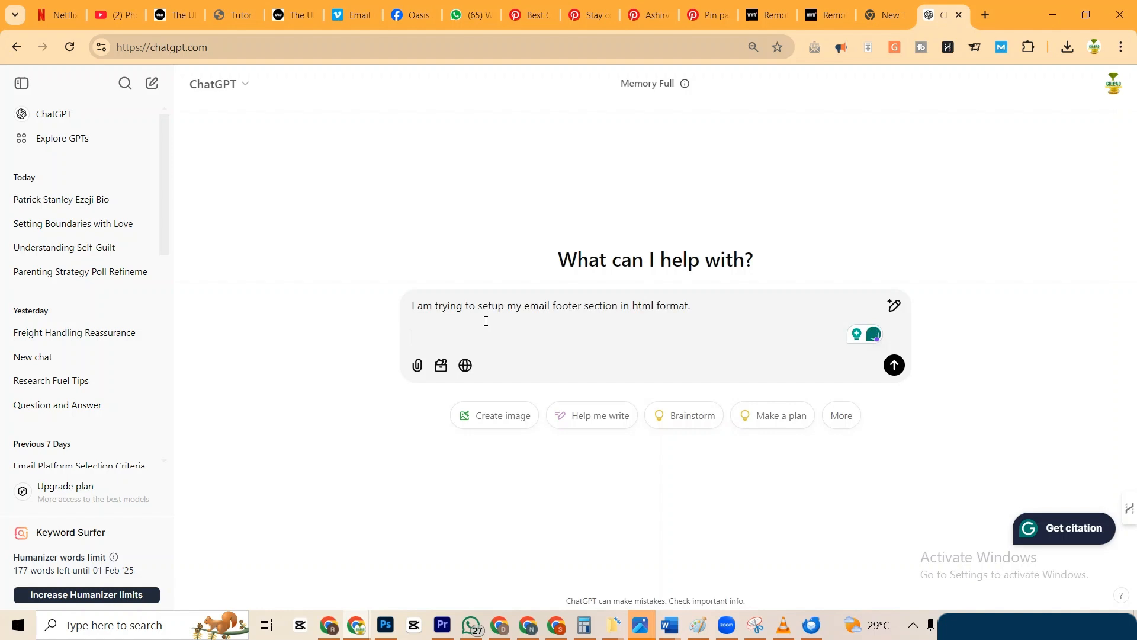
{"action": "type", "text": "Could you"}
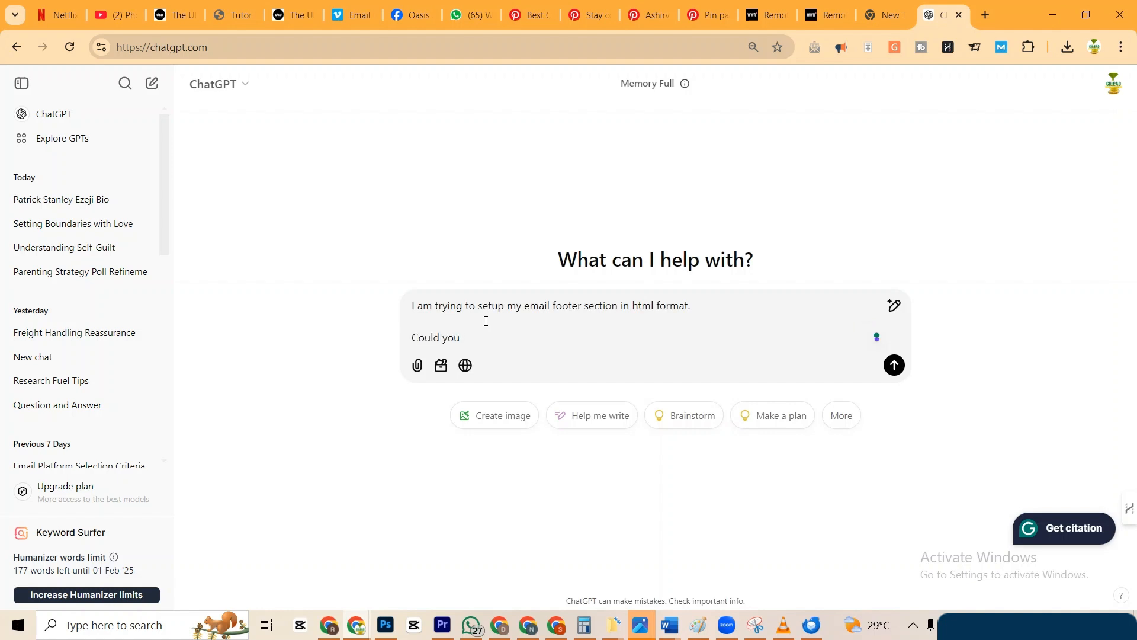
{"action": "type", "text": " help out with this?"}
{"action": "key", "text": "shift+Return"}
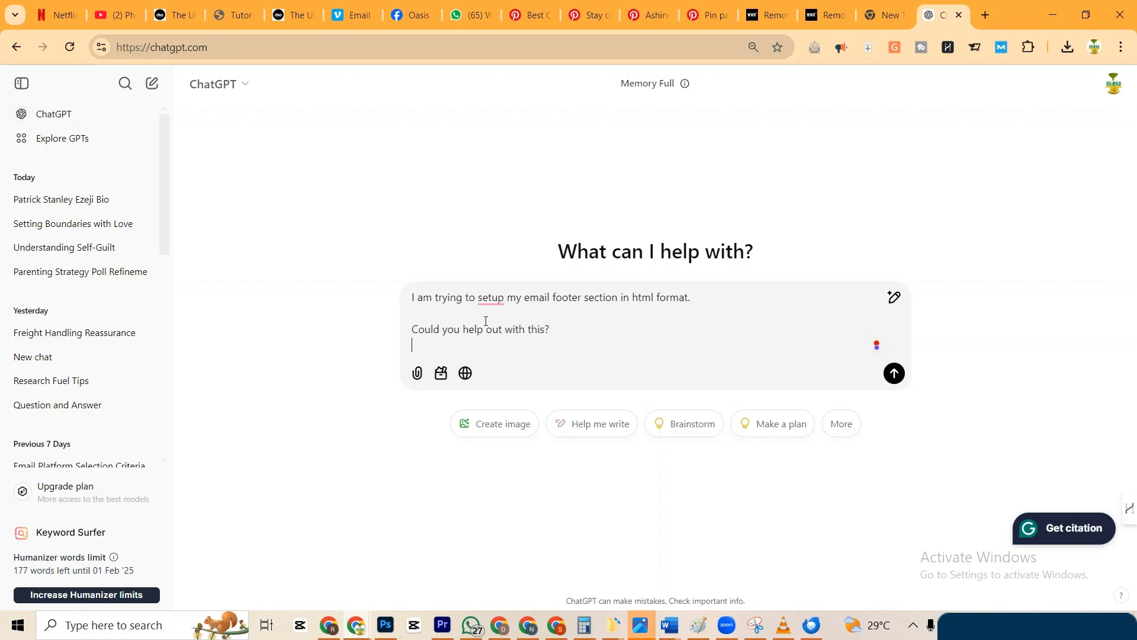
{"action": "key", "text": "shift+Return"}
{"action": "type", "text": "Here are "}
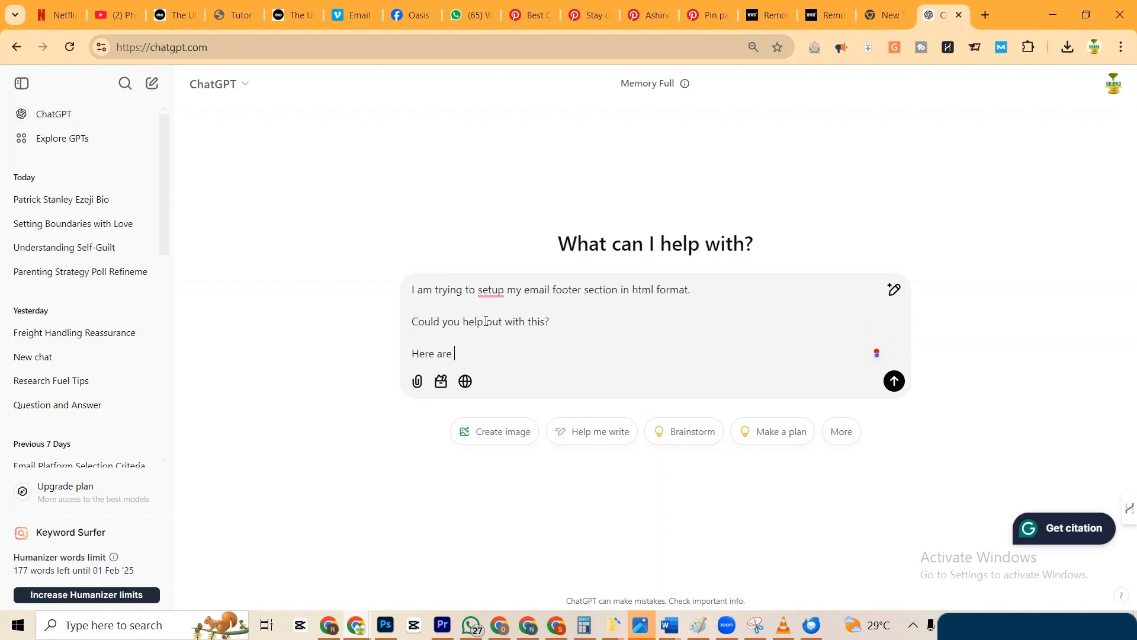
{"action": "type", "text": "a few info you need to know"}
List the email owner's name, email address and phone number on separate lines.
{"action": "key", "text": "shift+Return"}
{"action": "key", "text": "shift+Return"}
{"action": "type", "text": "Emai"}
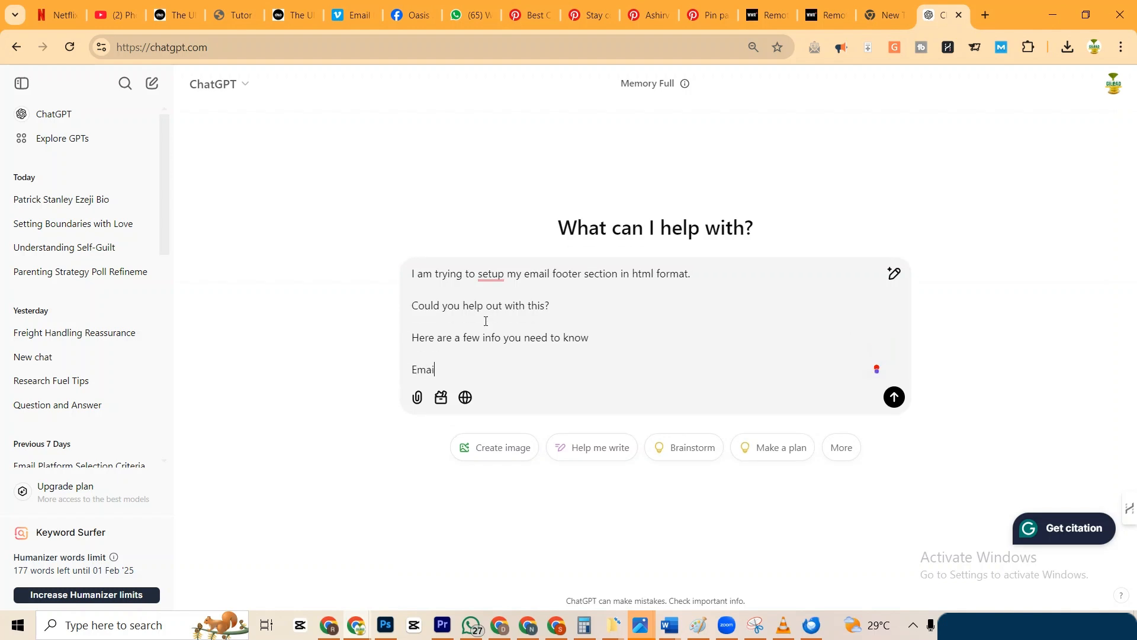
{"action": "key", "text": "shift+Return"}
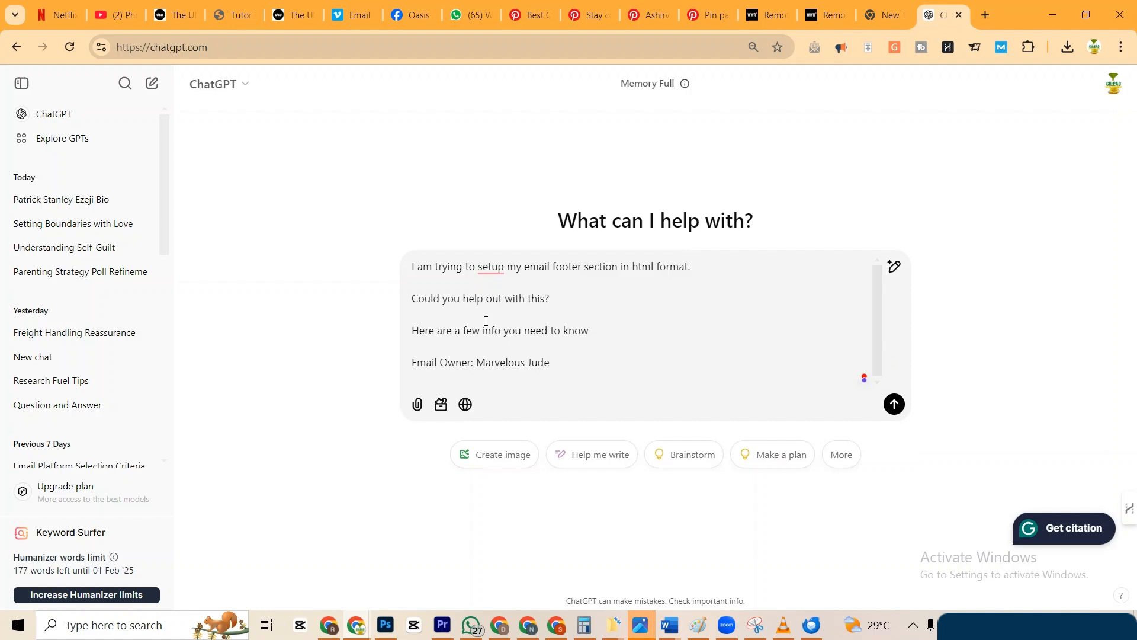
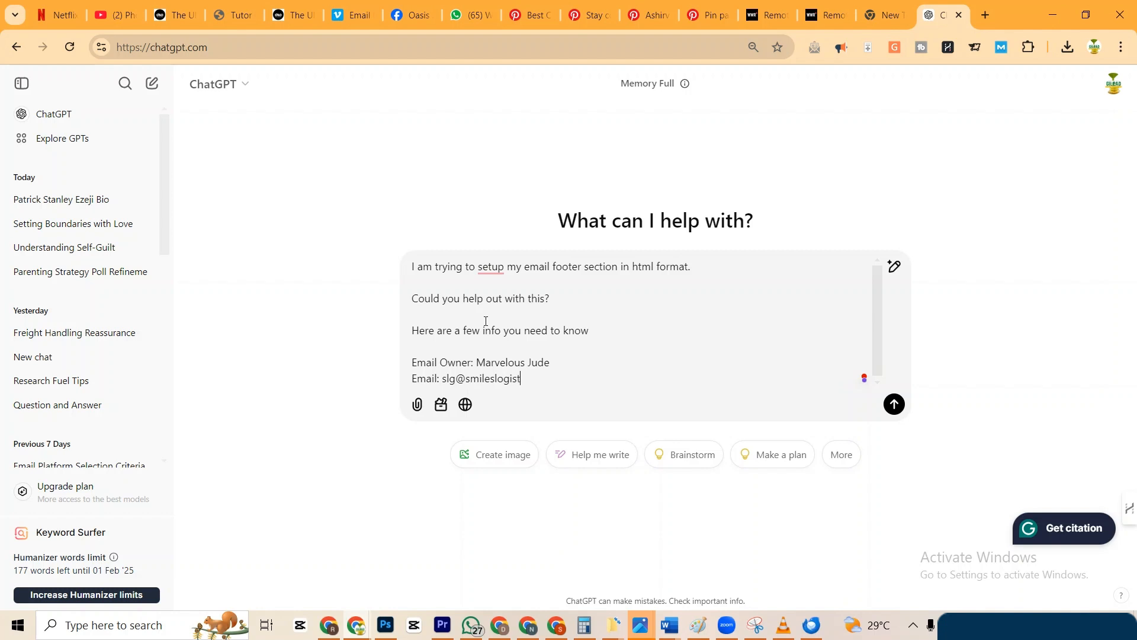
{"action": "key", "text": "shift+Return"}
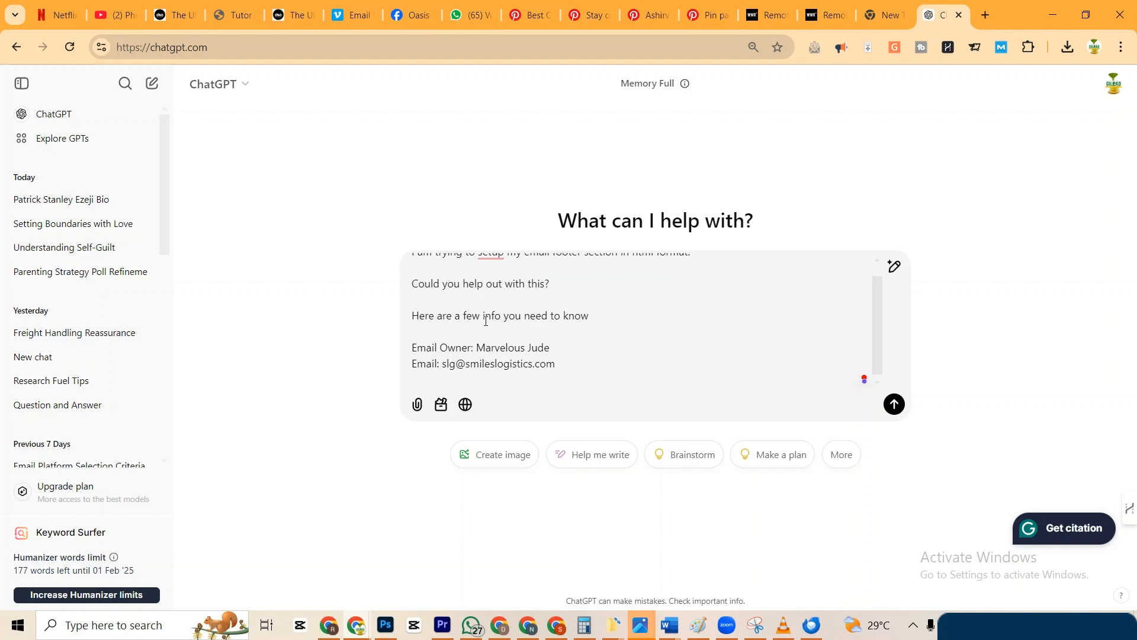
{"action": "type", "text": "Phone number: +"}
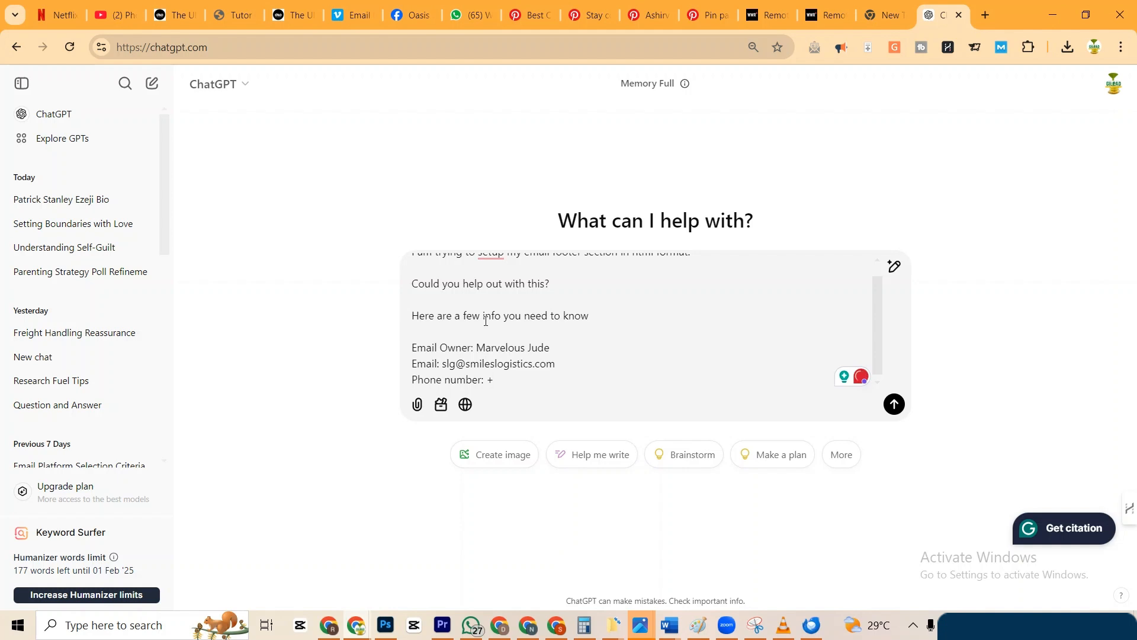
{"action": "type", "text": "1--"}
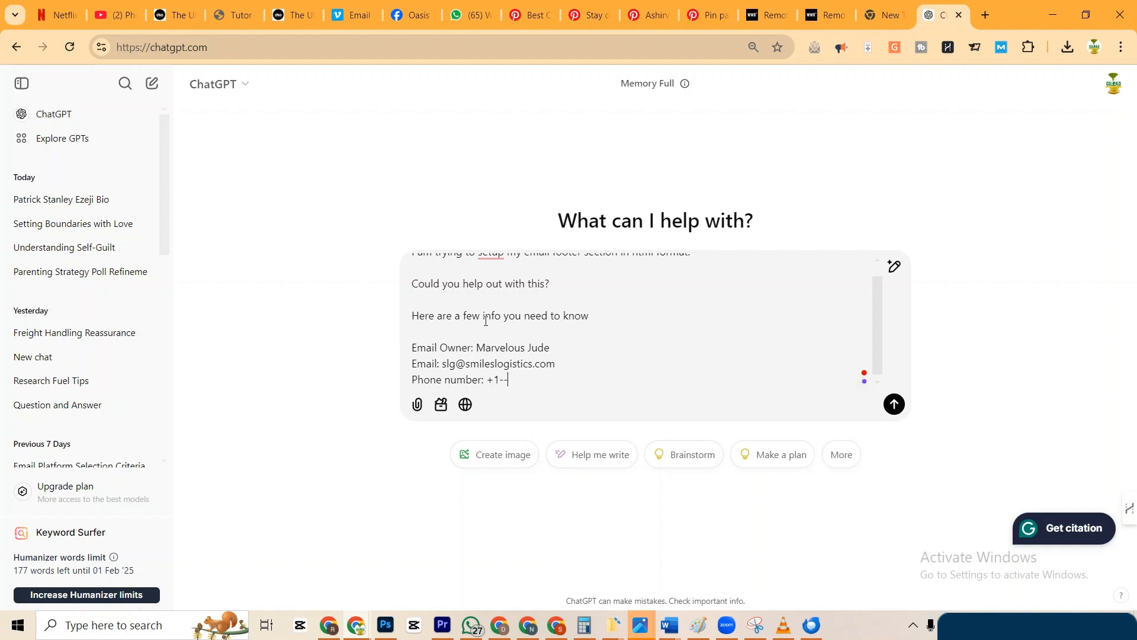
{"action": "type", "text": "----"}
{"action": "key", "text": "shift+Return"}
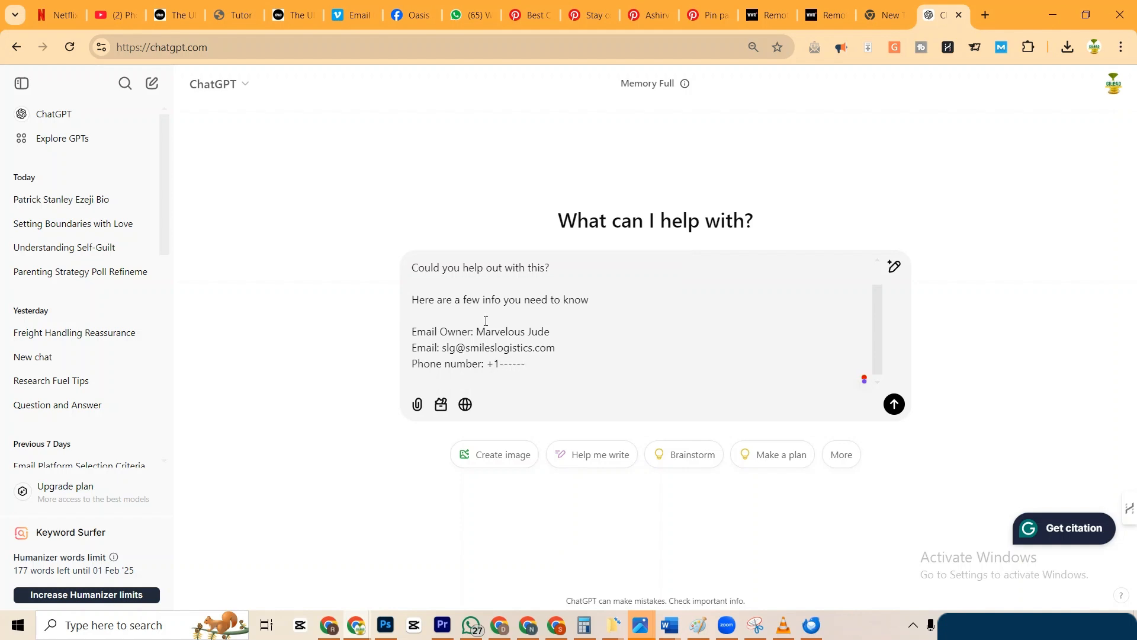
Add 'Develop a demo disclaimer section with links to our terms and conditions'.
{"action": "key", "text": "shift+Return"}
{"action": "key", "text": "shift+Return"}
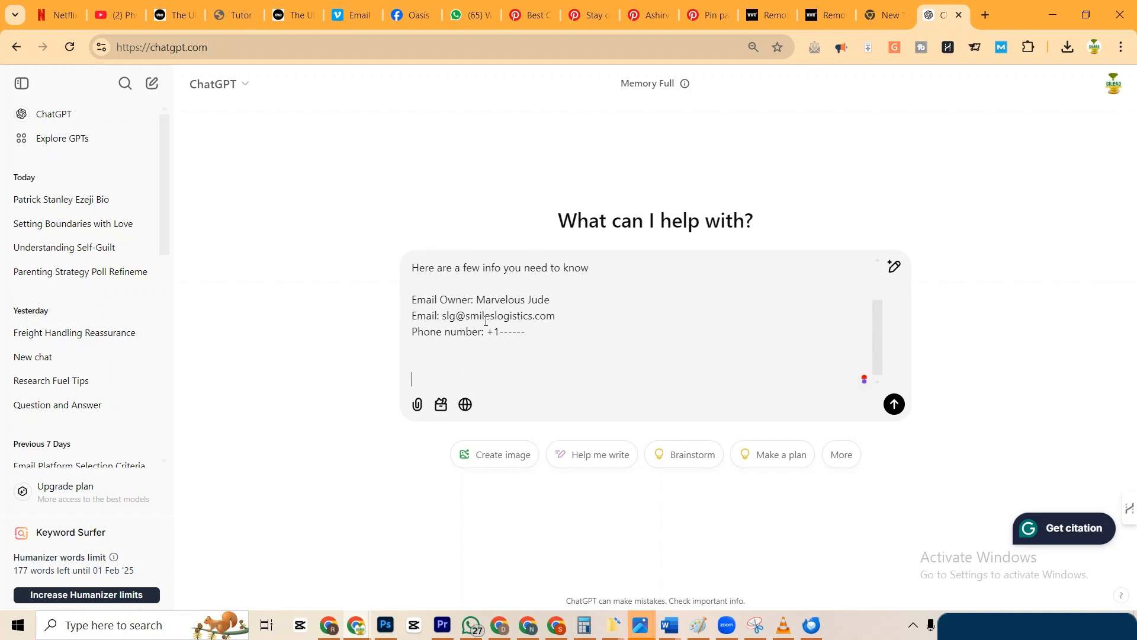
{"action": "type", "text": "Develop a demo"}
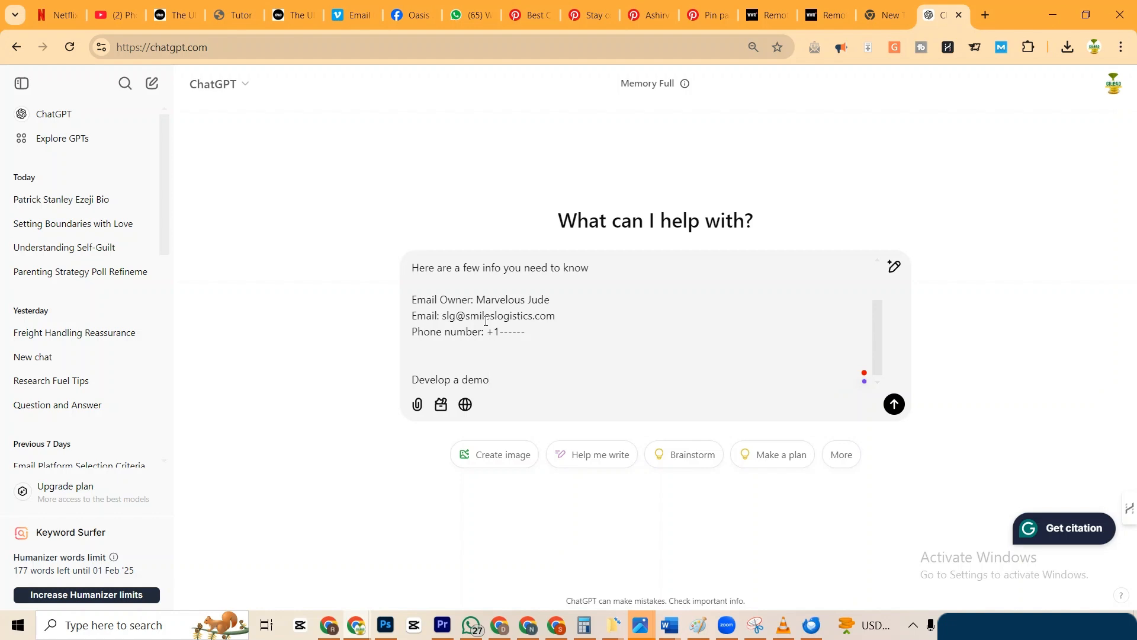
{"action": "type", "text": " disclaimer section"}
{"action": "key", "text": "shift+Return"}
{"action": "key", "text": "shift+Return"}
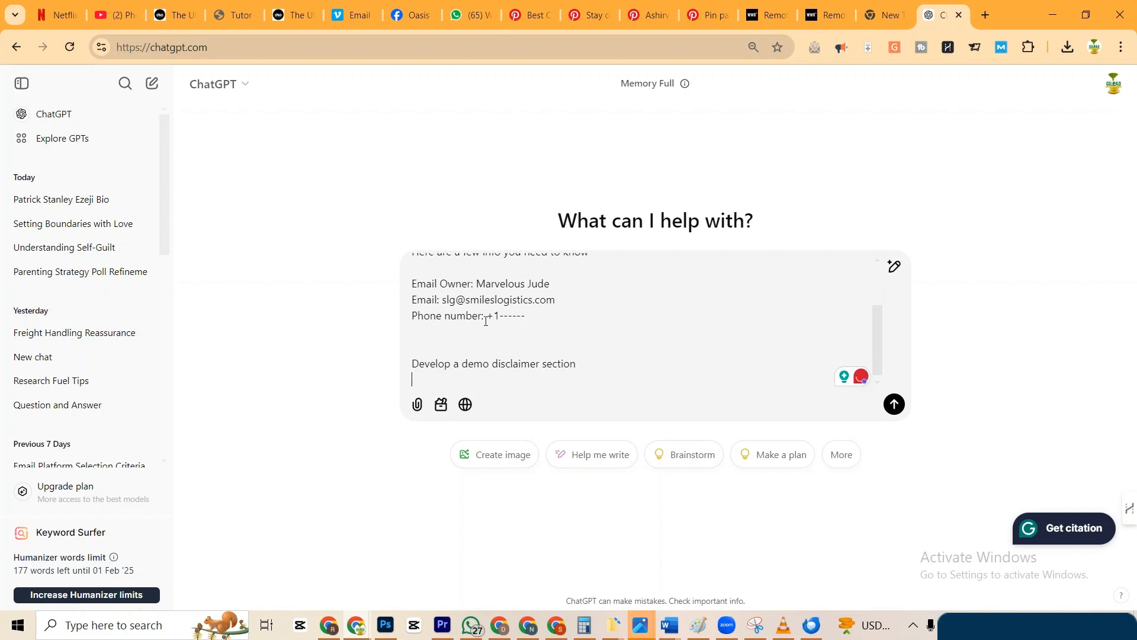
{"action": "key", "text": "BackSpace"}
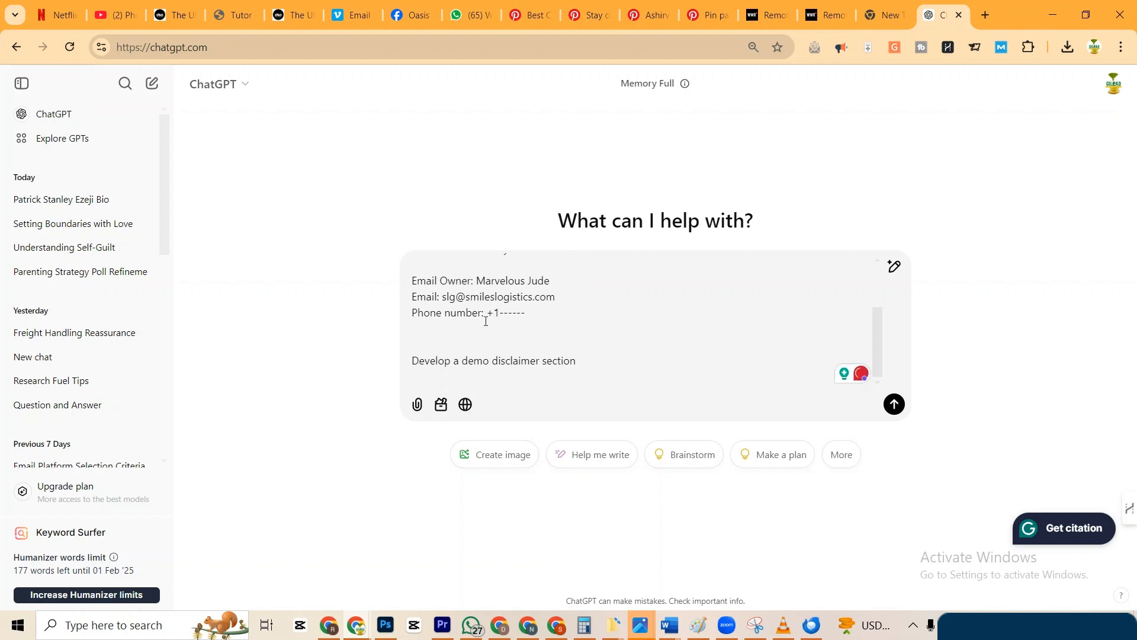
{"action": "key", "text": "BackSpace"}
{"action": "type", "text": "with "}
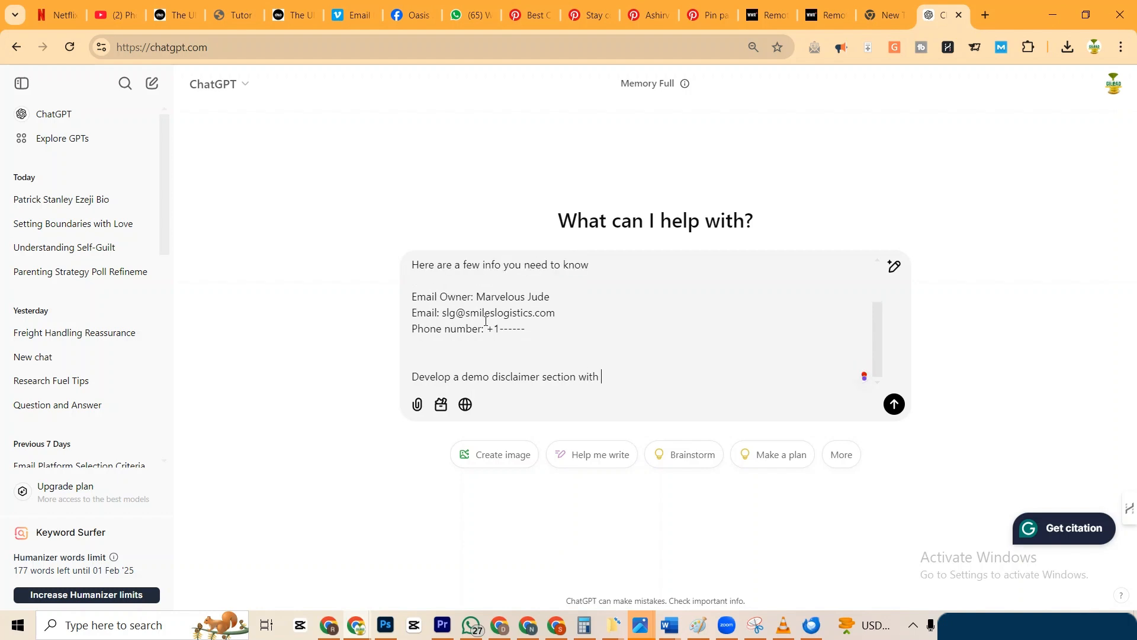
{"action": "type", "text": "links to our terms and conditions"}
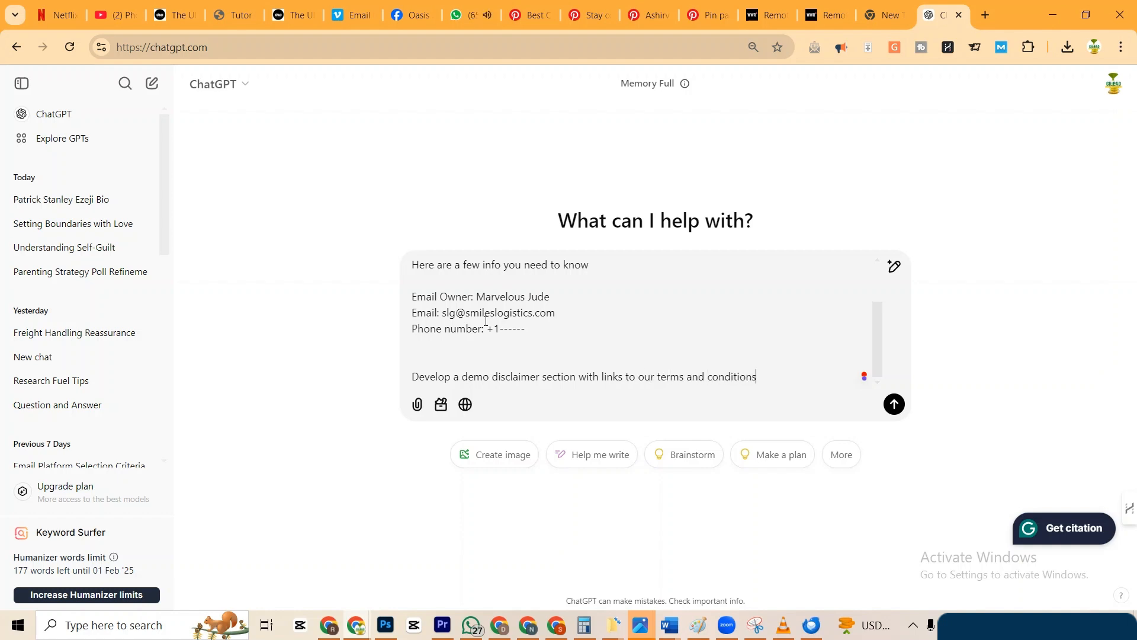
Add a line saying the company logo will be attached and should be included, then select all.
{"action": "key", "text": "shift+Return"}
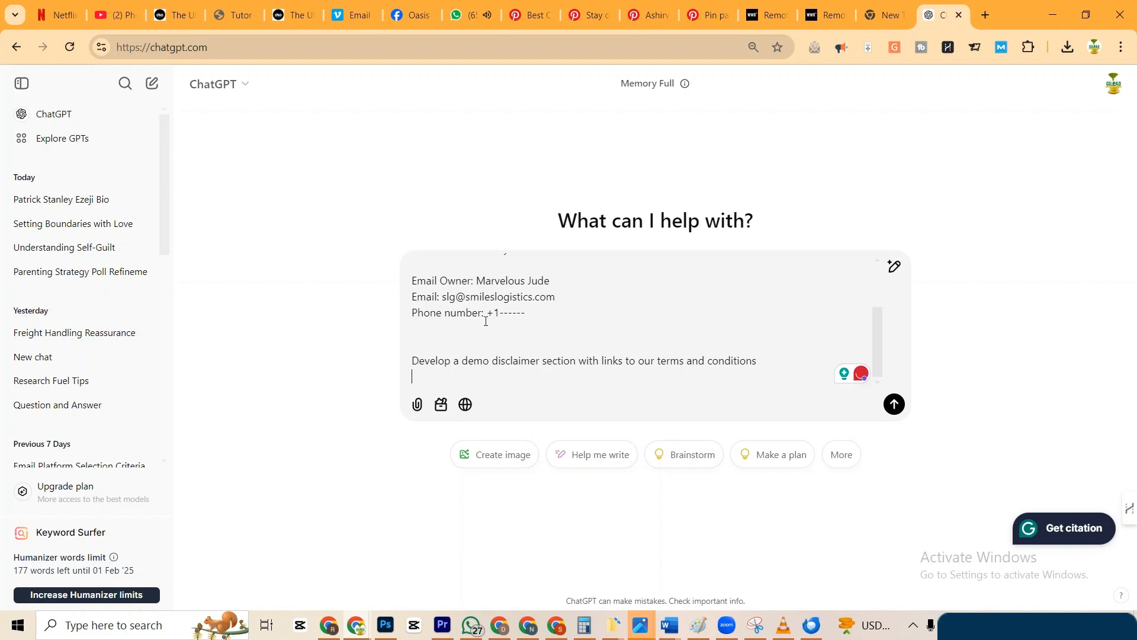
{"action": "key", "text": "shift+Return"}
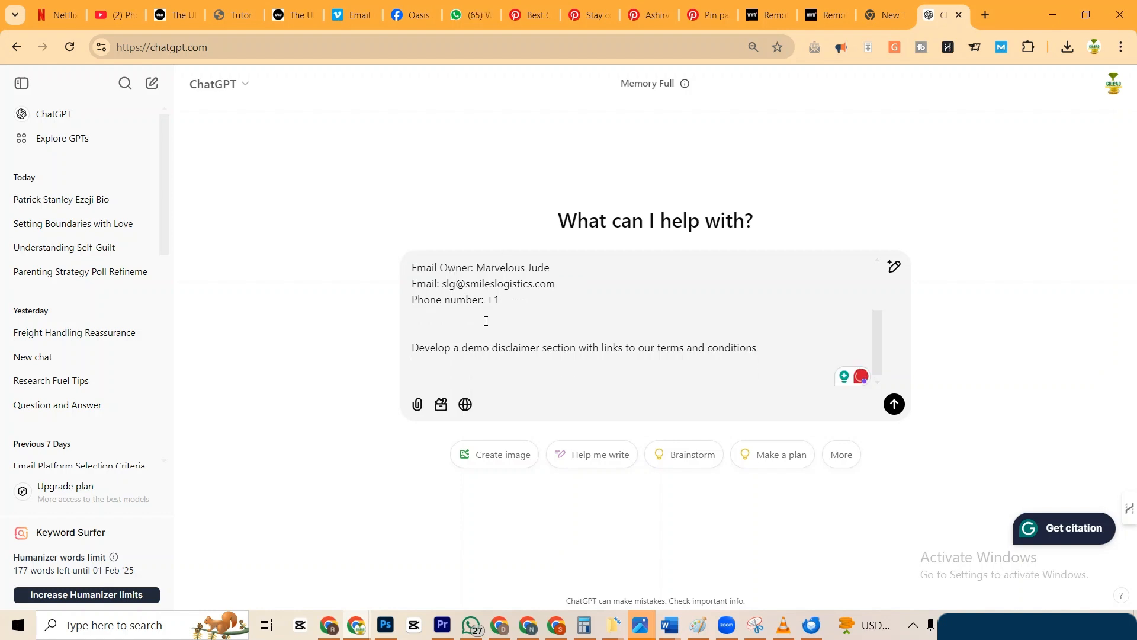
{"action": "type", "text": "I will attach t"}
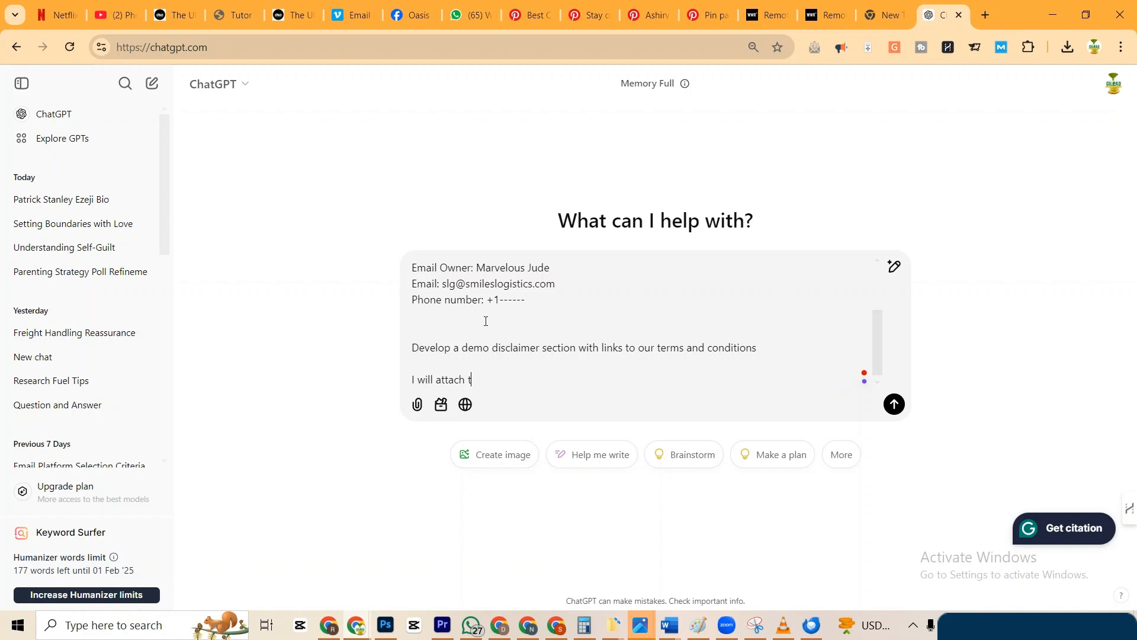
{"action": "type", "text": "he company logioo as well... ensure you "}
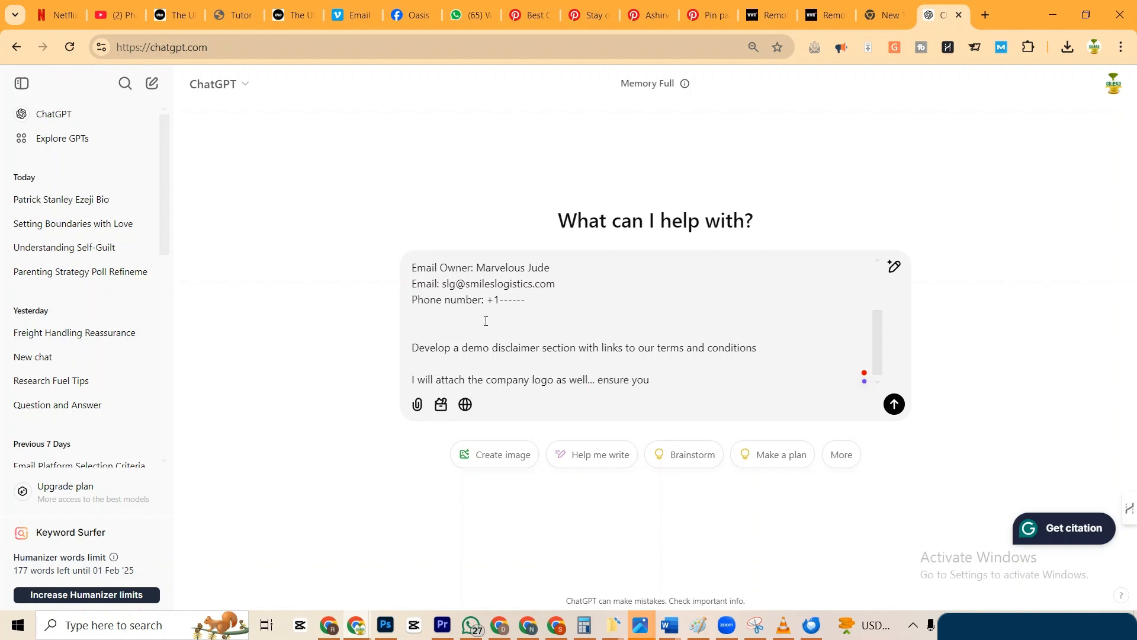
{"action": "type", "text": "add that too."}
{"action": "left_click", "coordinate": [417, 404]}
{"action": "left_click", "coordinate": [533, 377]}
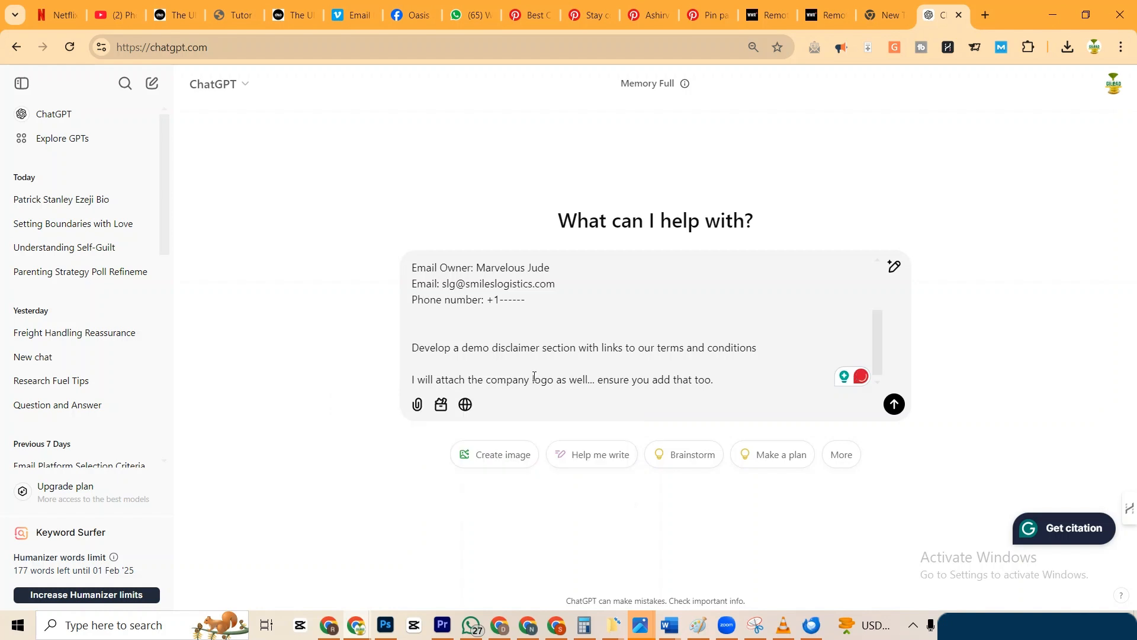
{"action": "key", "text": "ctrl+a"}
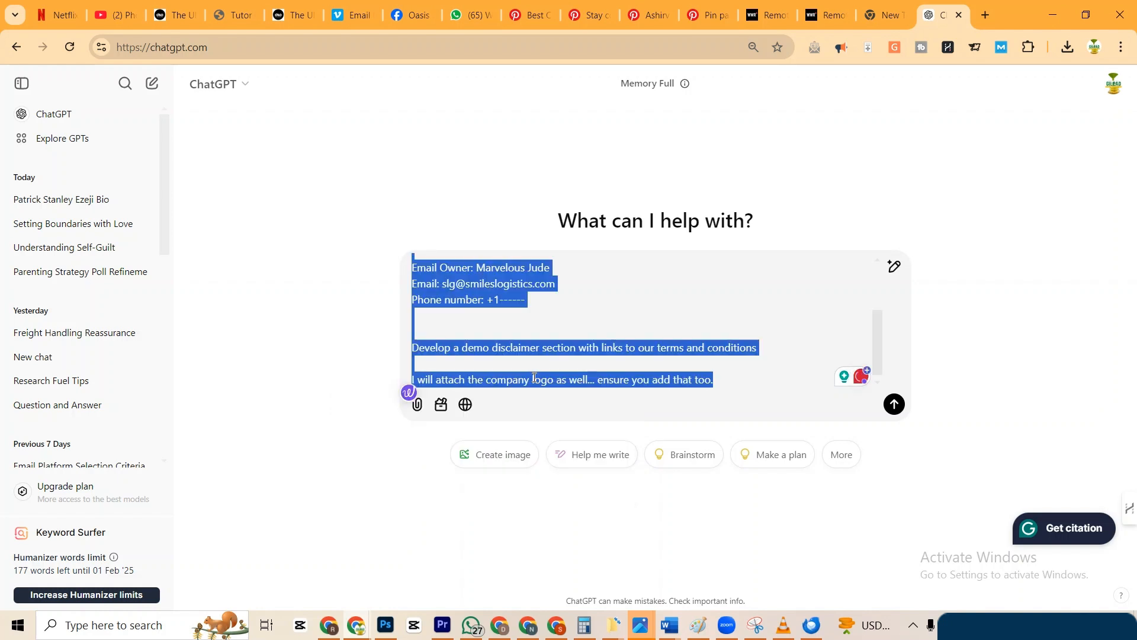
Upload SMILES-LOGISTICSS-GROUP-1-1-1536x336 from the Desktop as an attachment to the prompt.
{"action": "left_click", "coordinate": [417, 404]}
{"action": "left_click", "coordinate": [459, 481]}
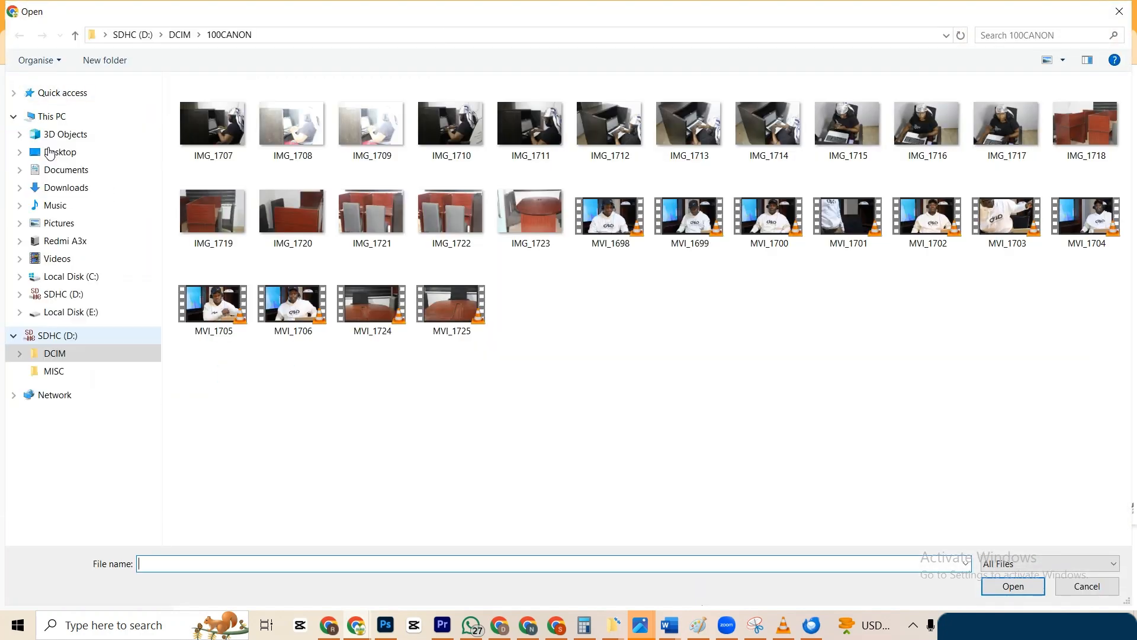
{"action": "left_click", "coordinate": [59, 152]}
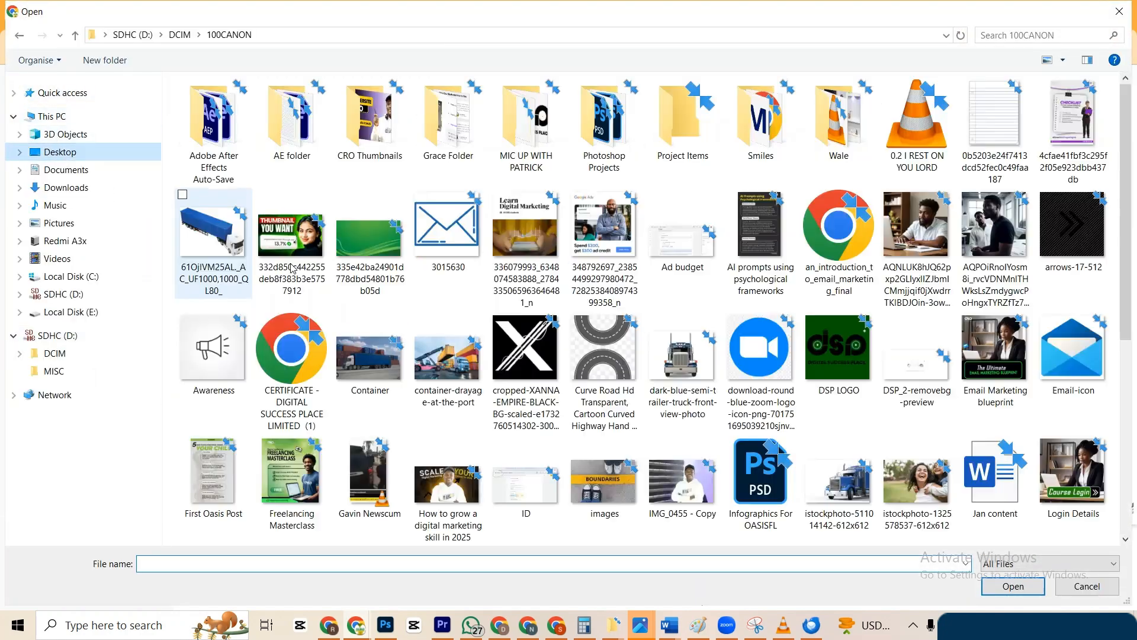
{"action": "scroll", "coordinate": [472, 415], "scroll_direction": "down", "scroll_amount": 5}
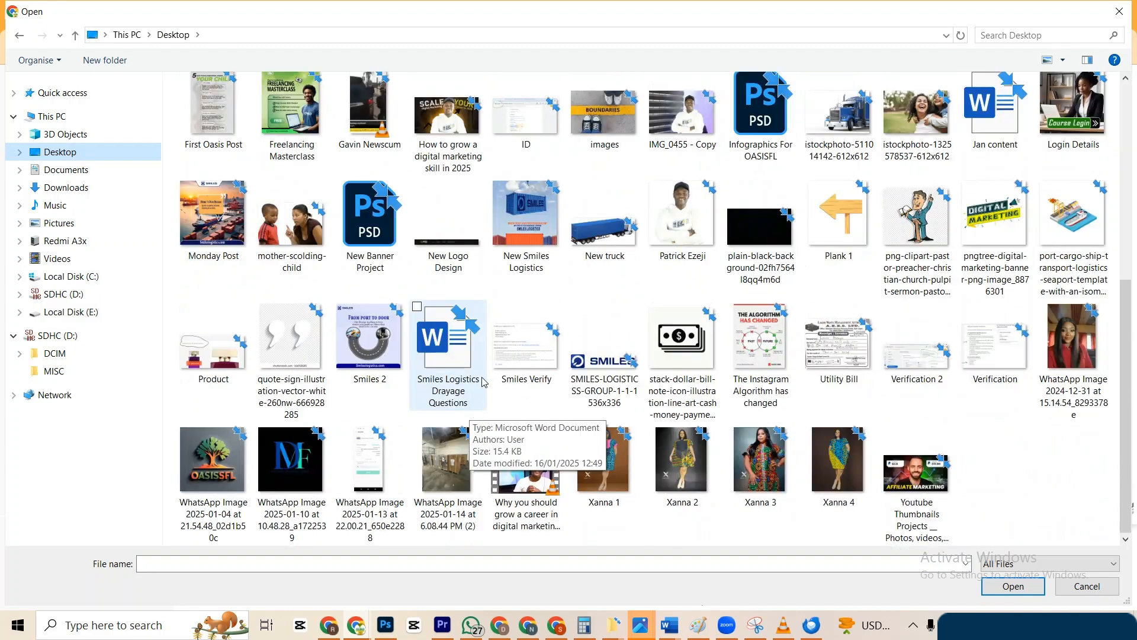
{"action": "left_click", "coordinate": [597, 367]}
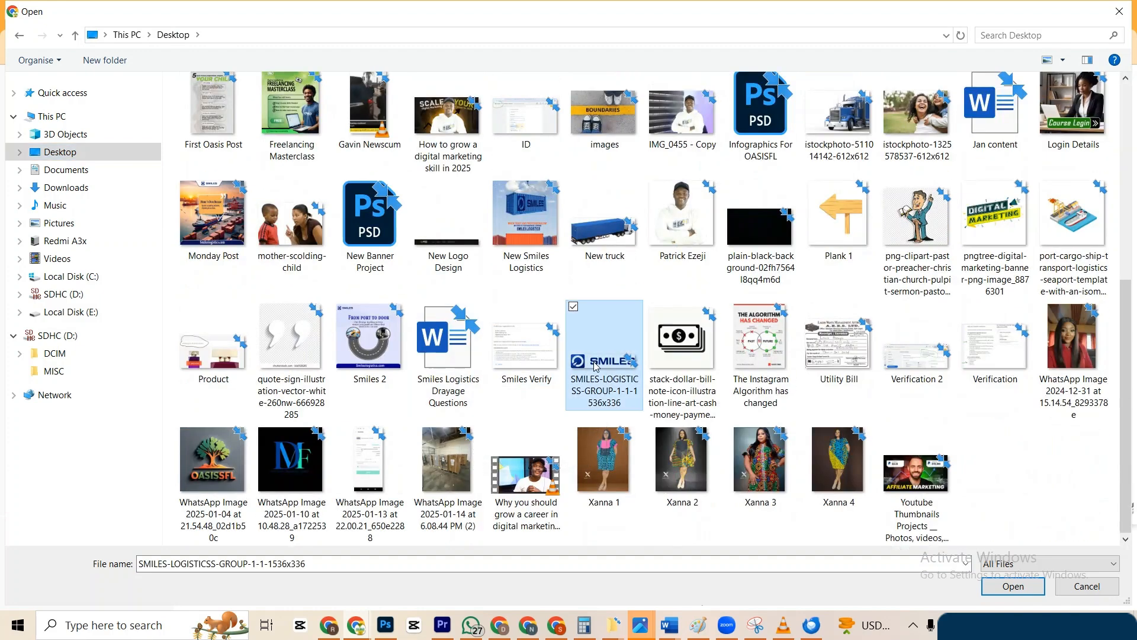
{"action": "left_click", "coordinate": [1013, 587]}
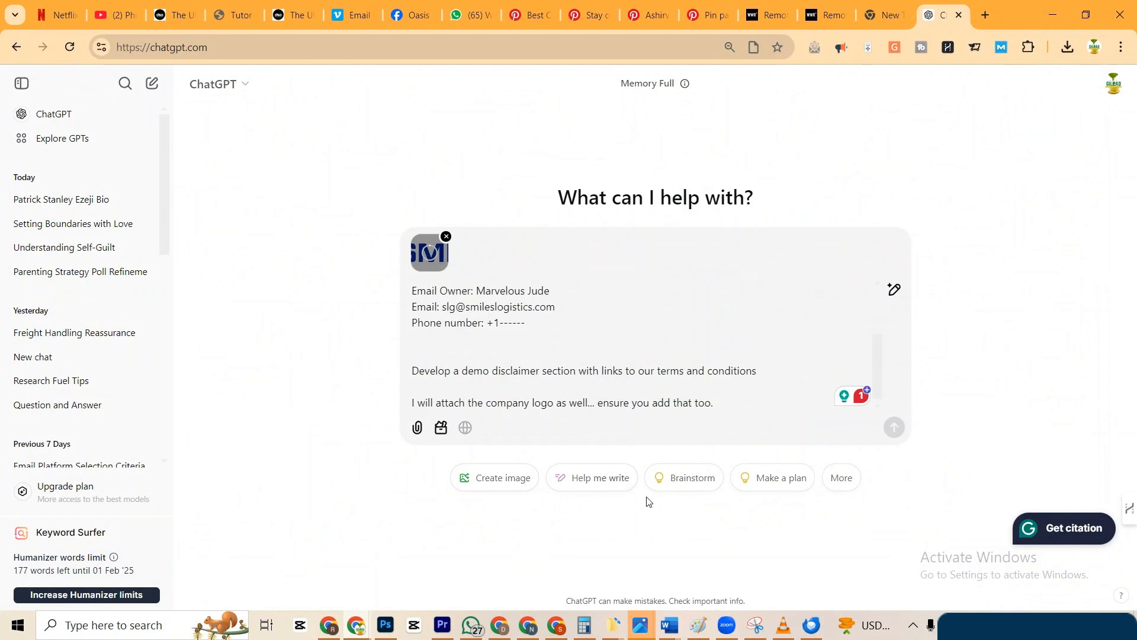
Send the footer request with the logo, then copy ChatGPT's returned HTML footer code block.
{"action": "scroll", "coordinate": [608, 375], "scroll_direction": "down", "scroll_amount": 2}
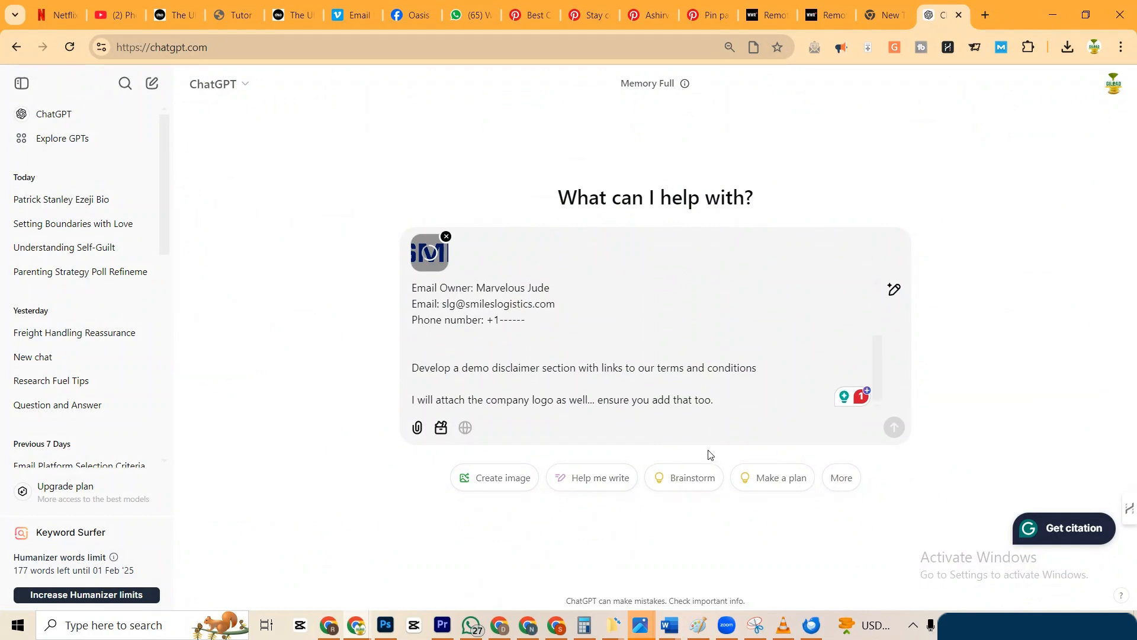
{"action": "left_click", "coordinate": [722, 400]}
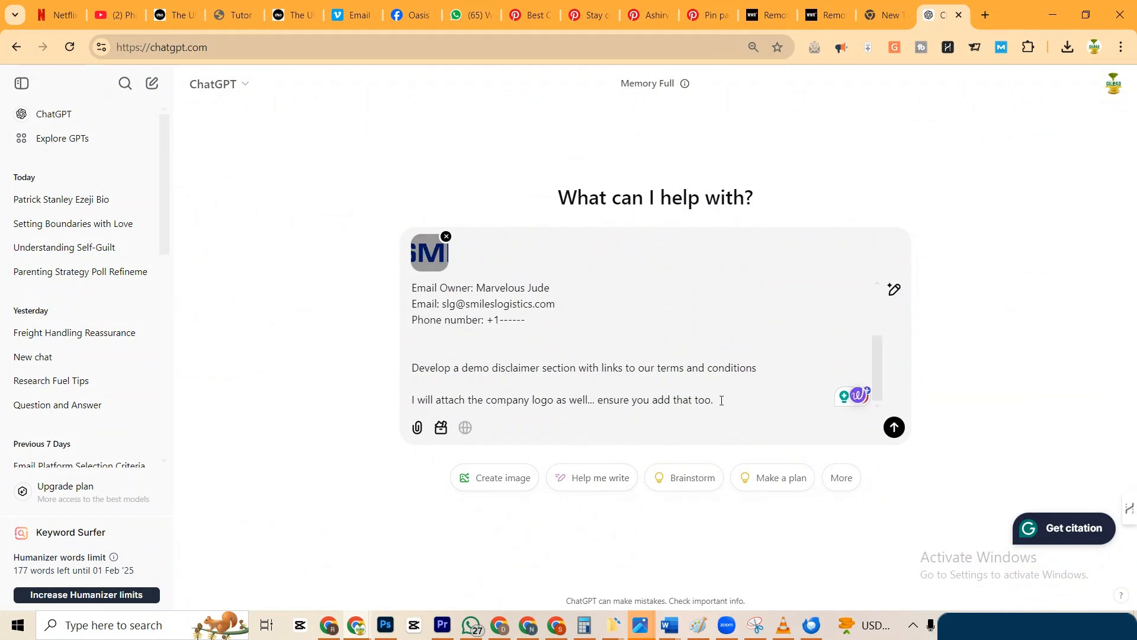
{"action": "key", "text": "Return"}
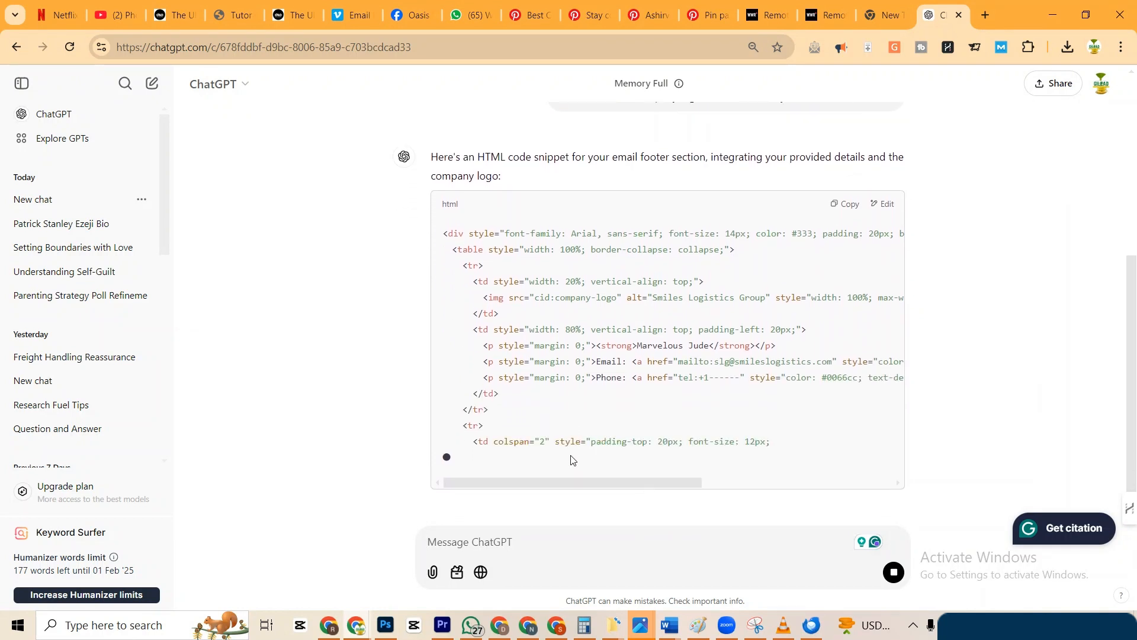
{"action": "scroll", "coordinate": [557, 387], "scroll_direction": "down", "scroll_amount": 1}
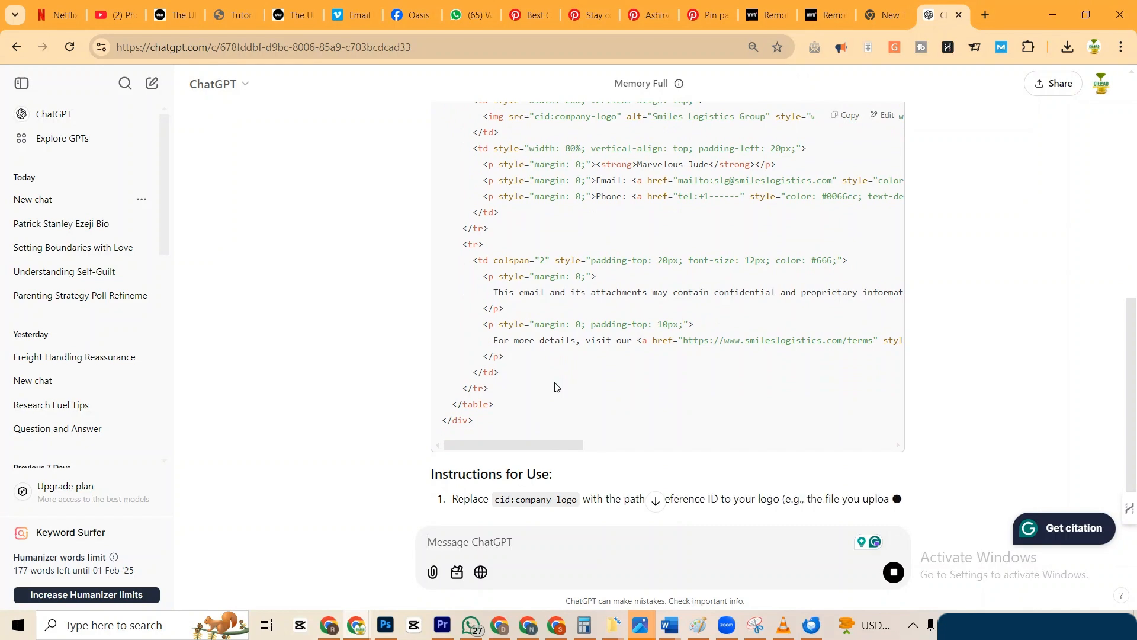
{"action": "scroll", "coordinate": [557, 387], "scroll_direction": "up", "scroll_amount": 5}
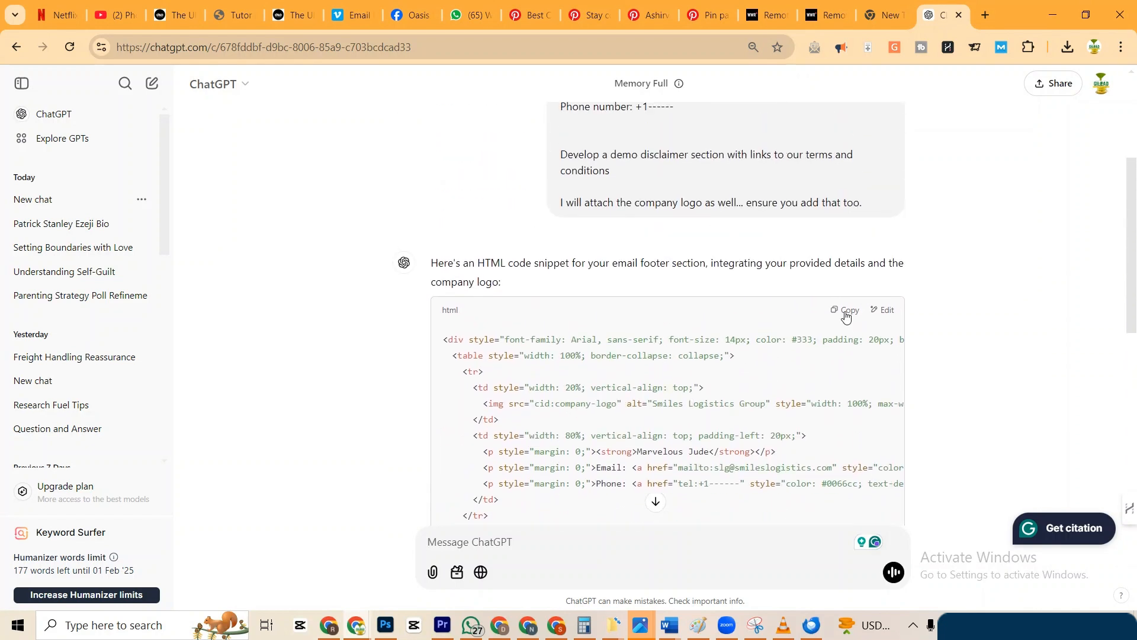
{"action": "left_click", "coordinate": [846, 314]}
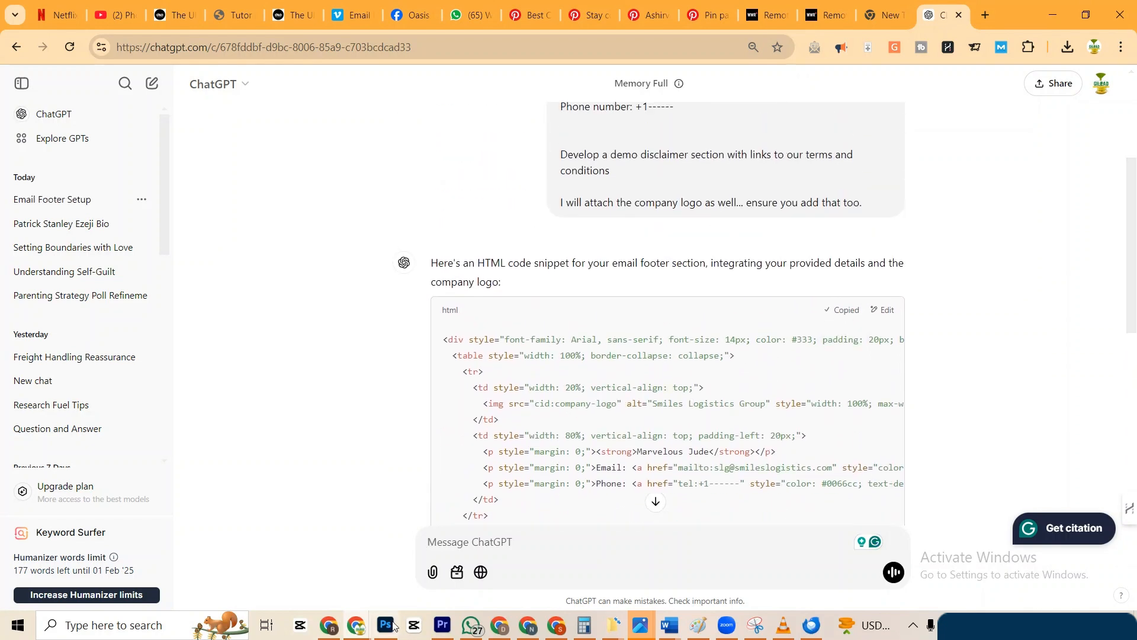
Back in Thunderbird Account Settings, paste the copied HTML footer into the signature text.
{"action": "mouse_move", "coordinate": [357, 629]}
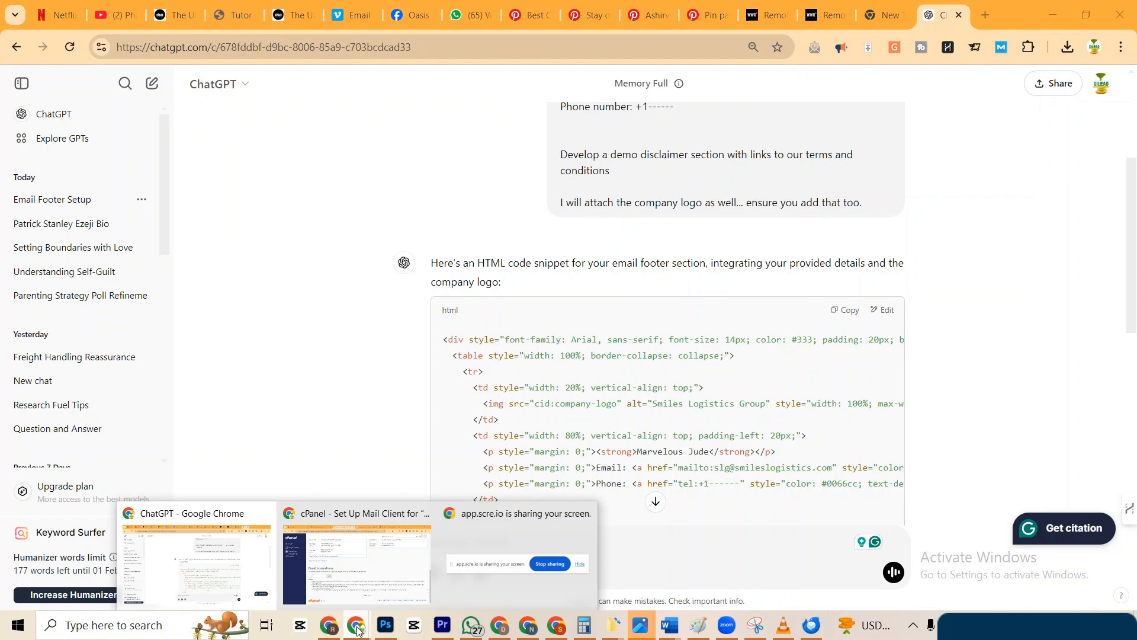
{"action": "left_click", "coordinate": [368, 578]}
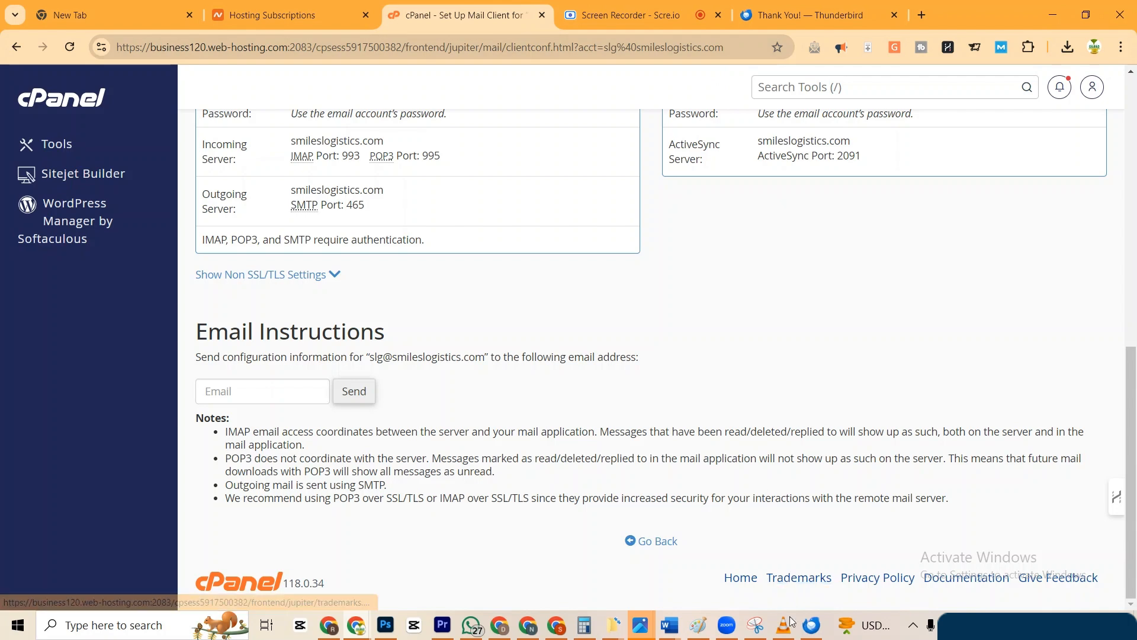
{"action": "left_click", "coordinate": [817, 633]}
{"action": "left_click", "coordinate": [332, 368]}
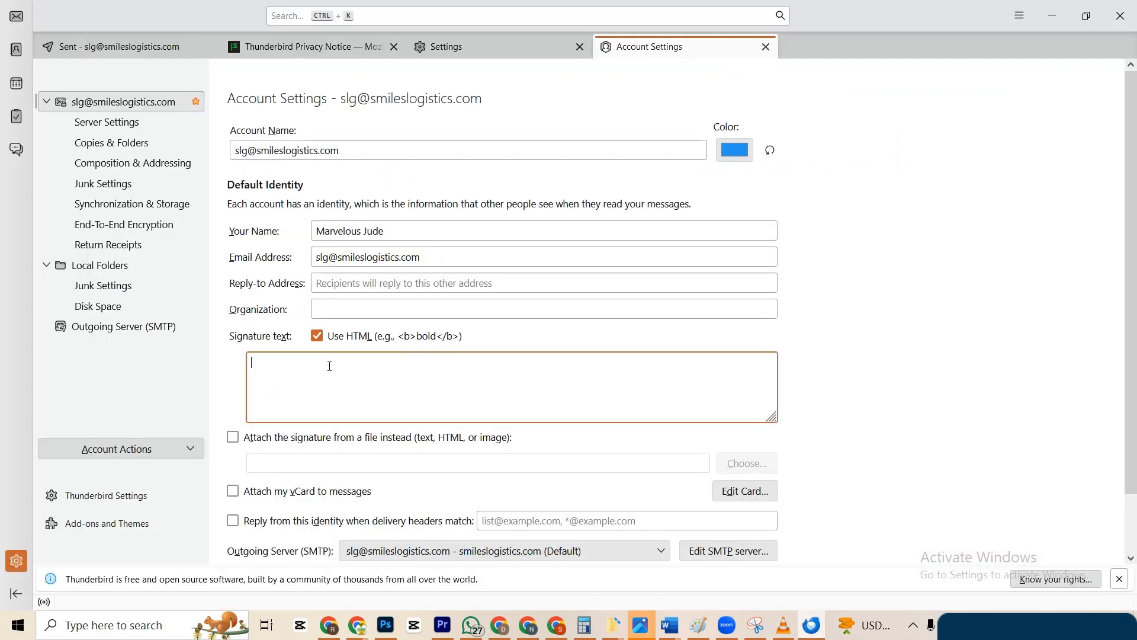
{"action": "key", "text": "ctrl+v"}
{"action": "scroll", "coordinate": [349, 378], "scroll_direction": "up", "scroll_amount": 10}
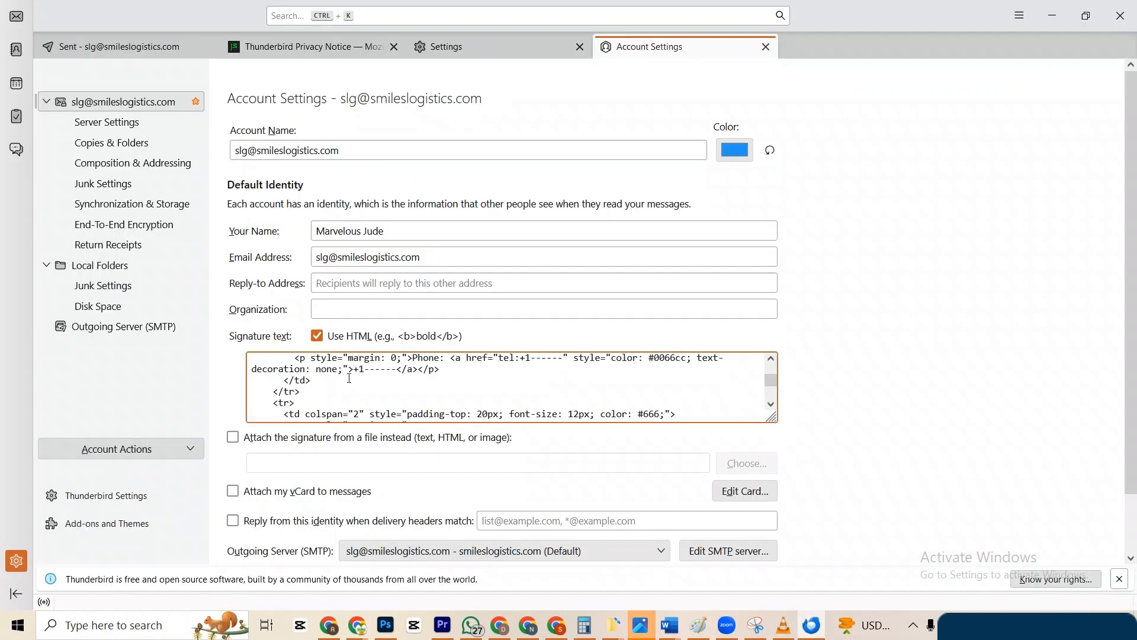
{"action": "scroll", "coordinate": [882, 407], "scroll_direction": "down", "scroll_amount": 2}
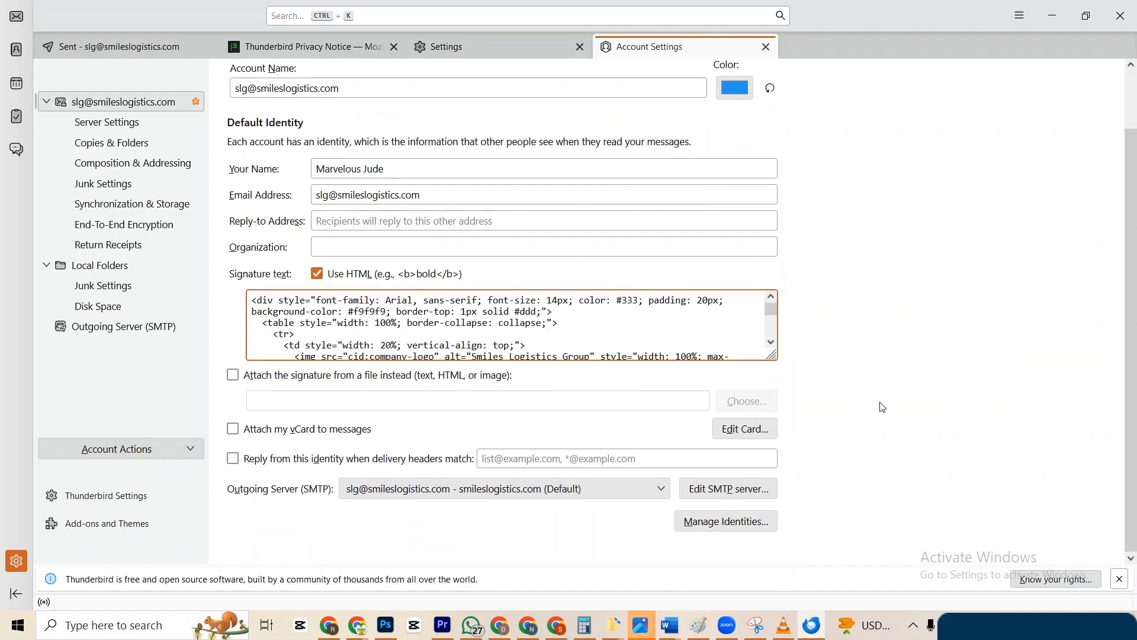
{"action": "scroll", "coordinate": [638, 451], "scroll_direction": "up", "scroll_amount": 2}
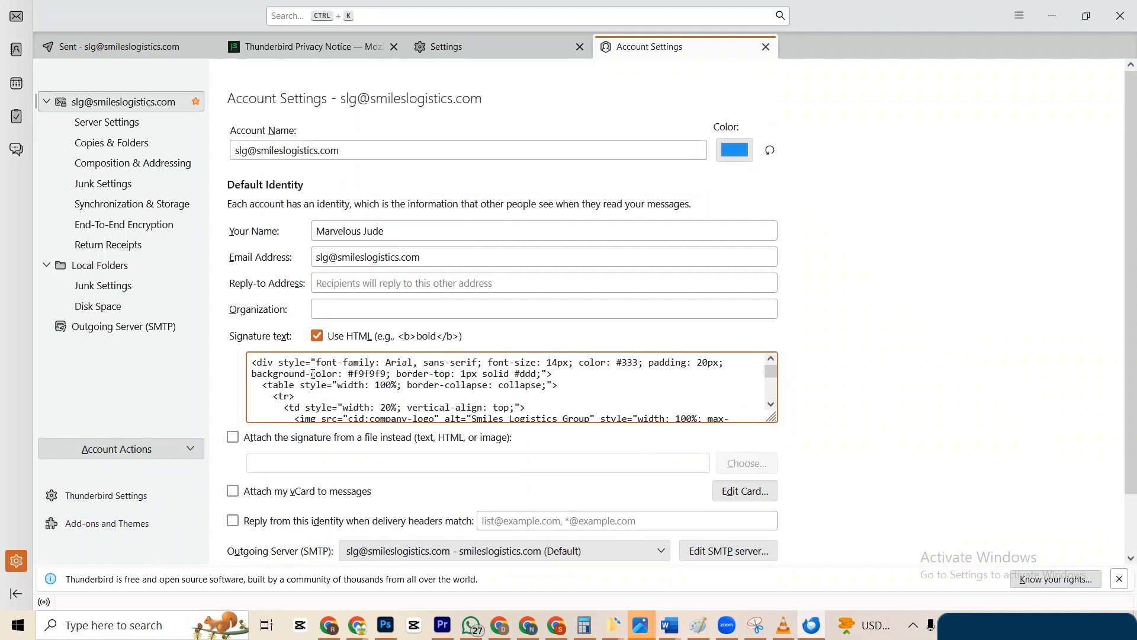
{"action": "left_click", "coordinate": [838, 397]}
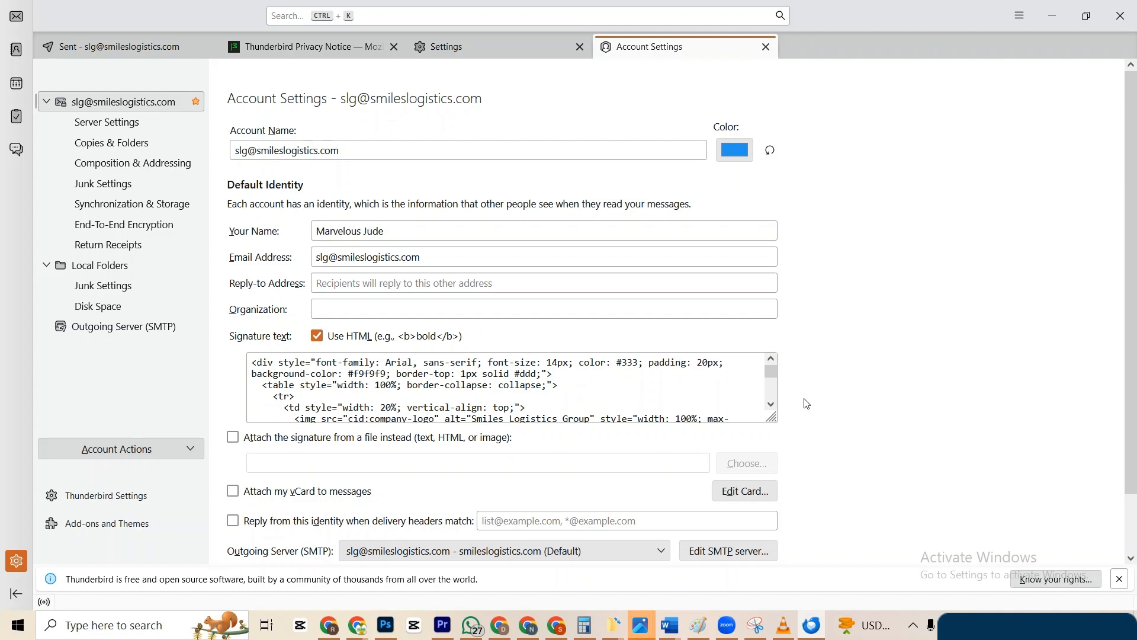
Set Organization to Smiles Logistics and copy the account's email address into Reply-to Address.
{"action": "left_click", "coordinate": [346, 309]}
{"action": "type", "text": "Smiles Logistics"}
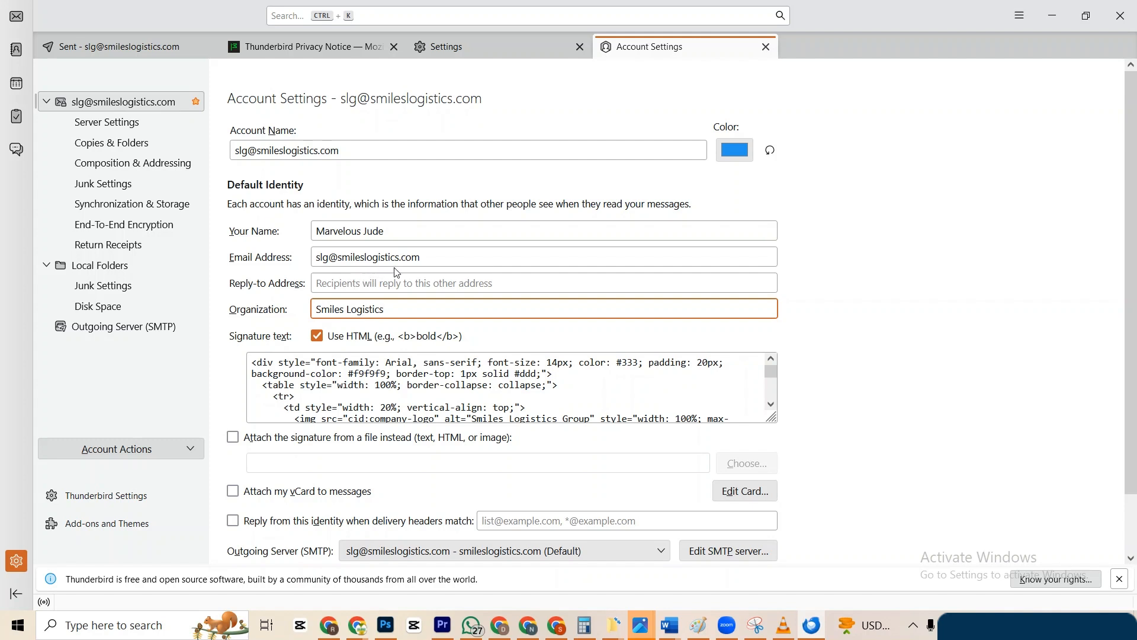
{"action": "left_click_drag", "start_coordinate": [426, 256], "coordinate": [300, 257]}
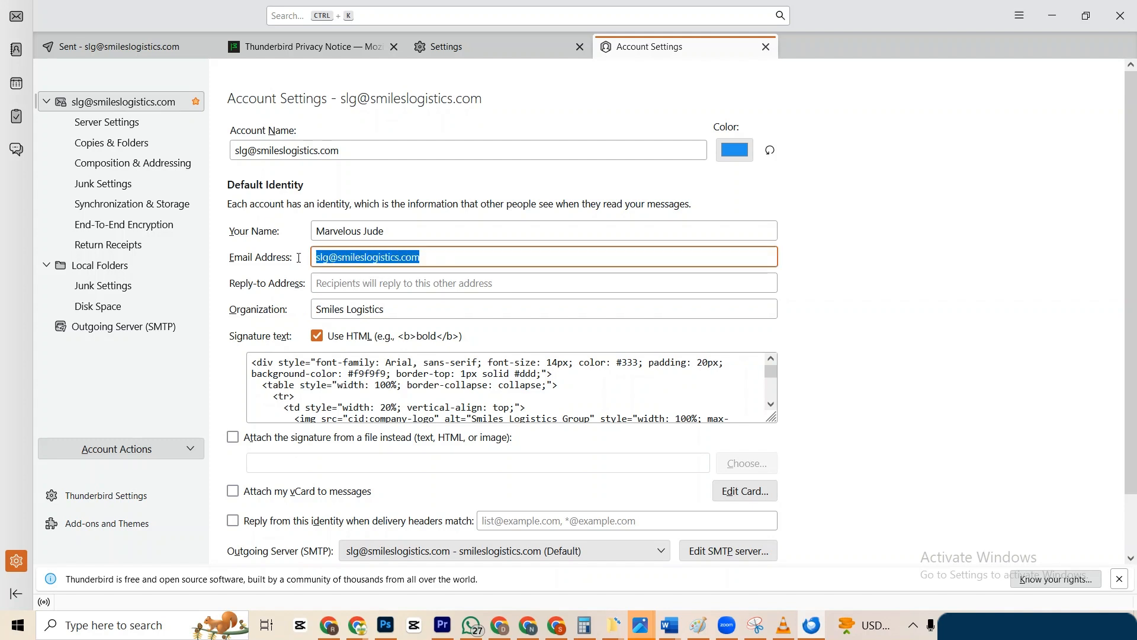
{"action": "left_click", "coordinate": [327, 283]}
{"action": "key", "text": "ctrl+v"}
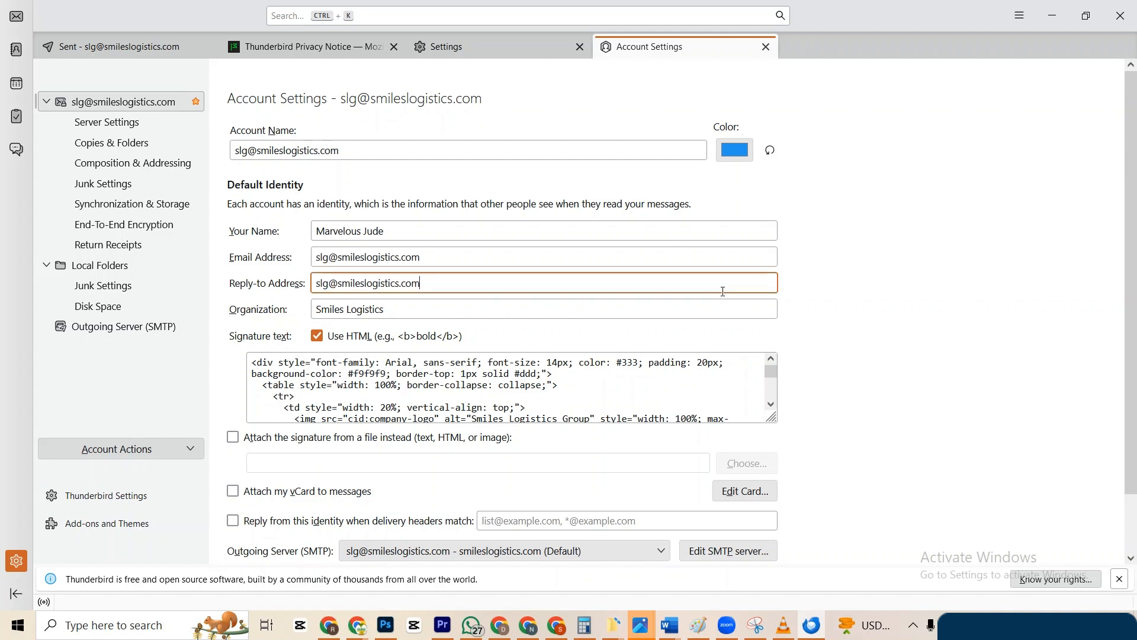
{"action": "left_click", "coordinate": [826, 291]}
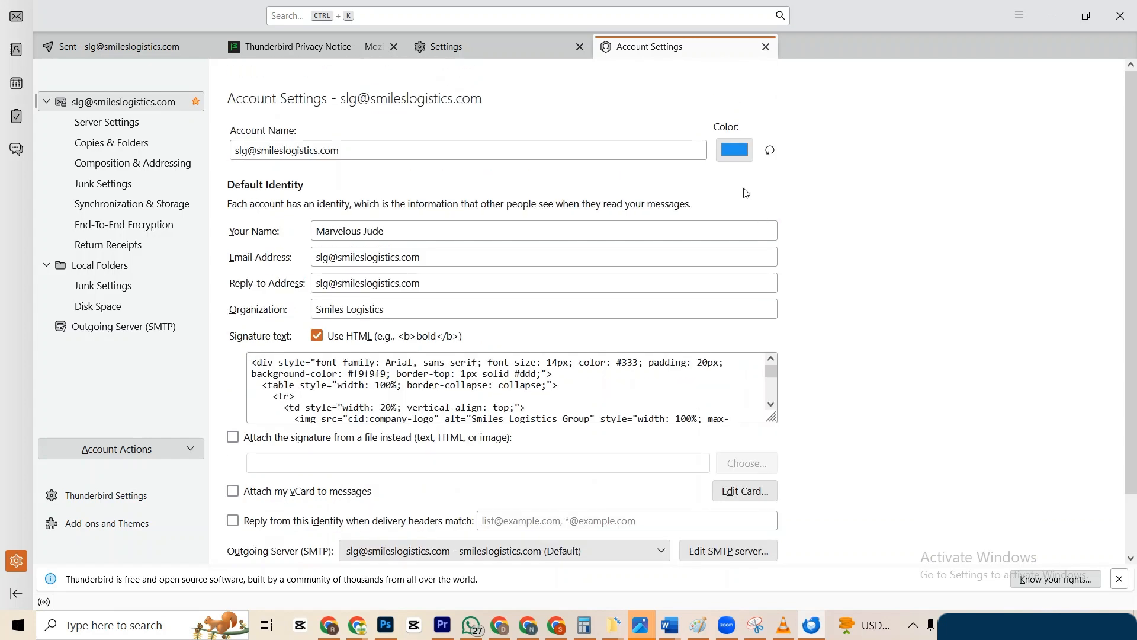
Pick an indigo blue (RGB 71, 35, 239) as the account colour and confirm it.
{"action": "left_click", "coordinate": [733, 150]}
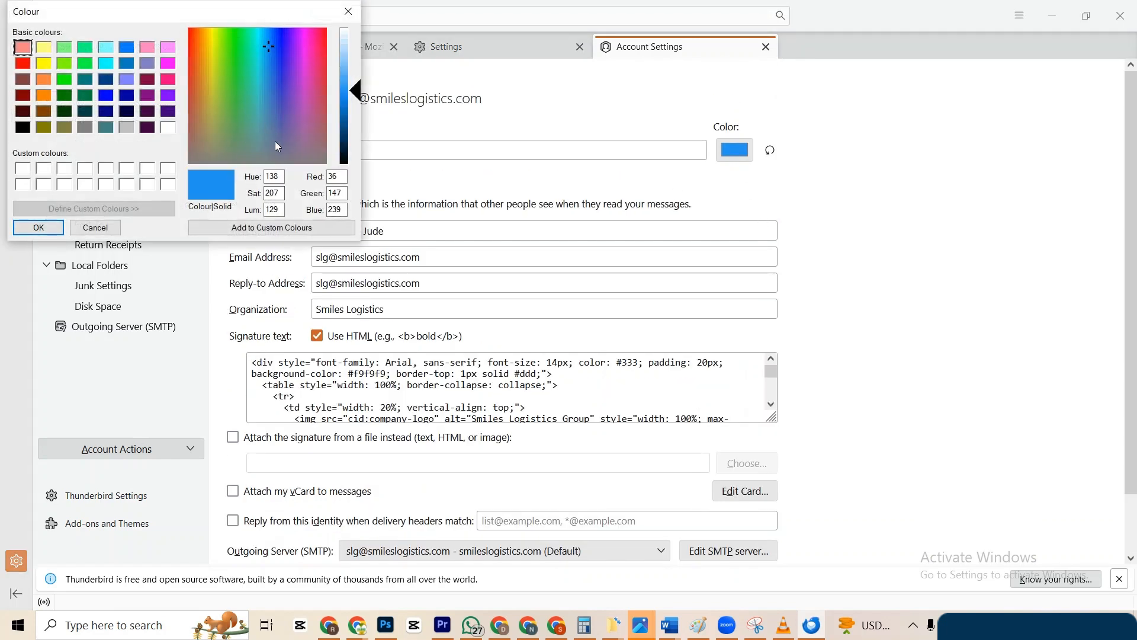
{"action": "left_click", "coordinate": [278, 95]}
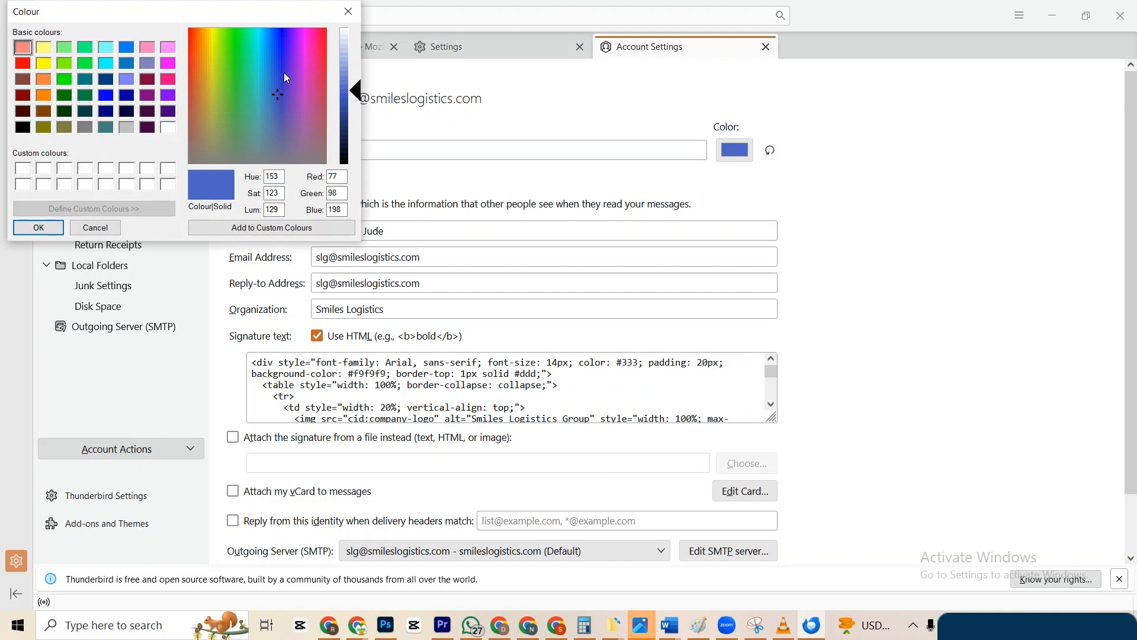
{"action": "left_click", "coordinate": [286, 63]}
{"action": "left_click", "coordinate": [286, 79]}
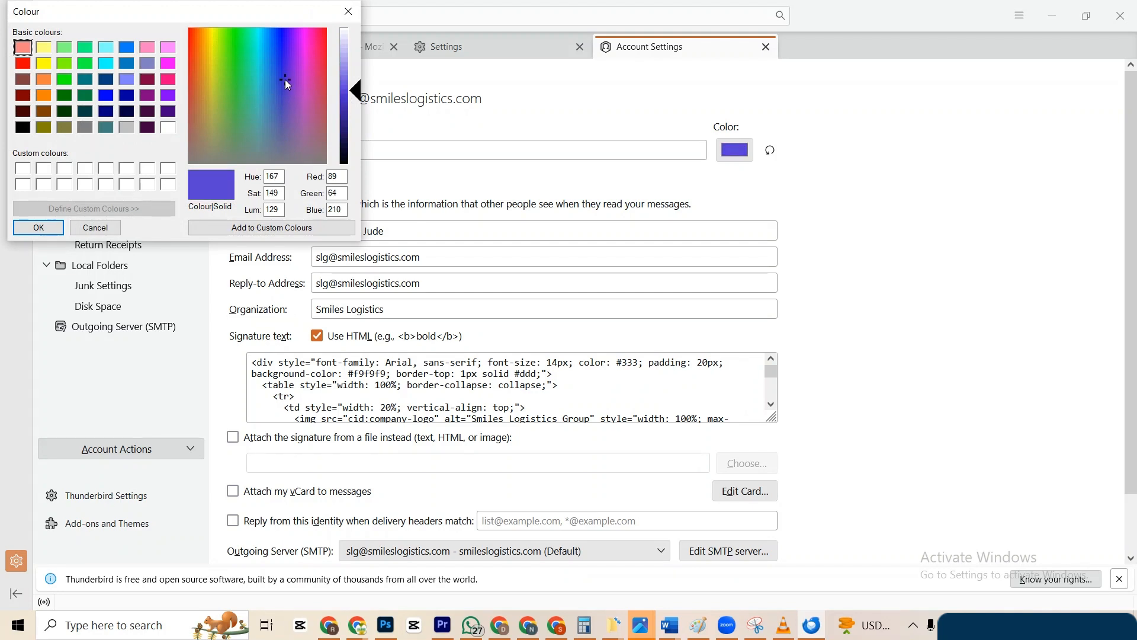
{"action": "left_click", "coordinate": [286, 47]}
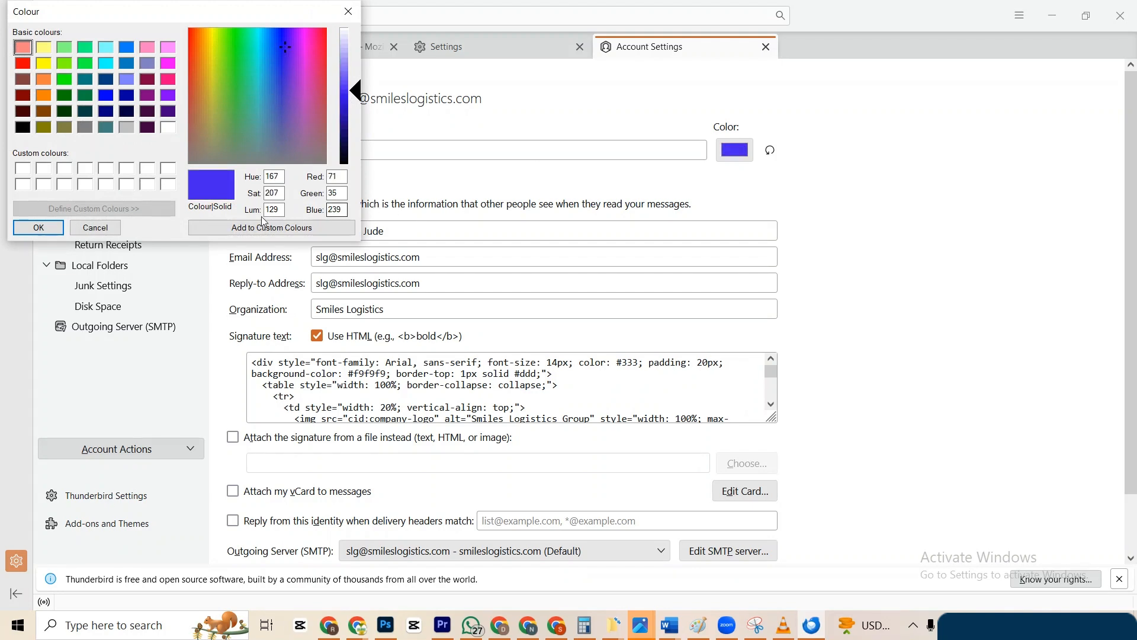
{"action": "left_click", "coordinate": [395, 178]}
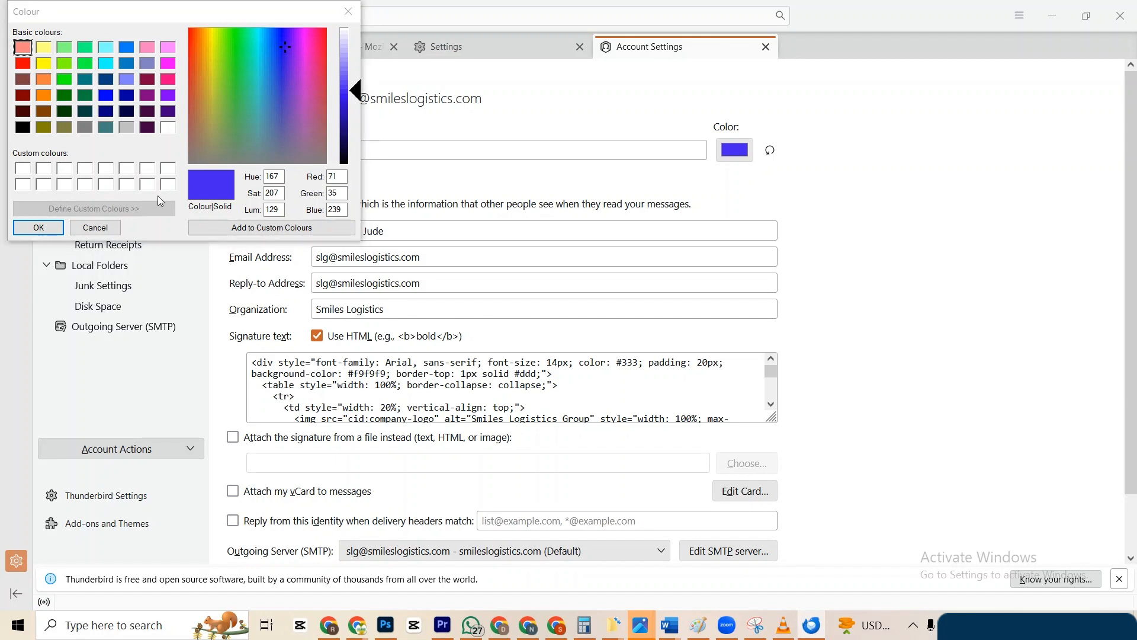
{"action": "left_click", "coordinate": [38, 228]}
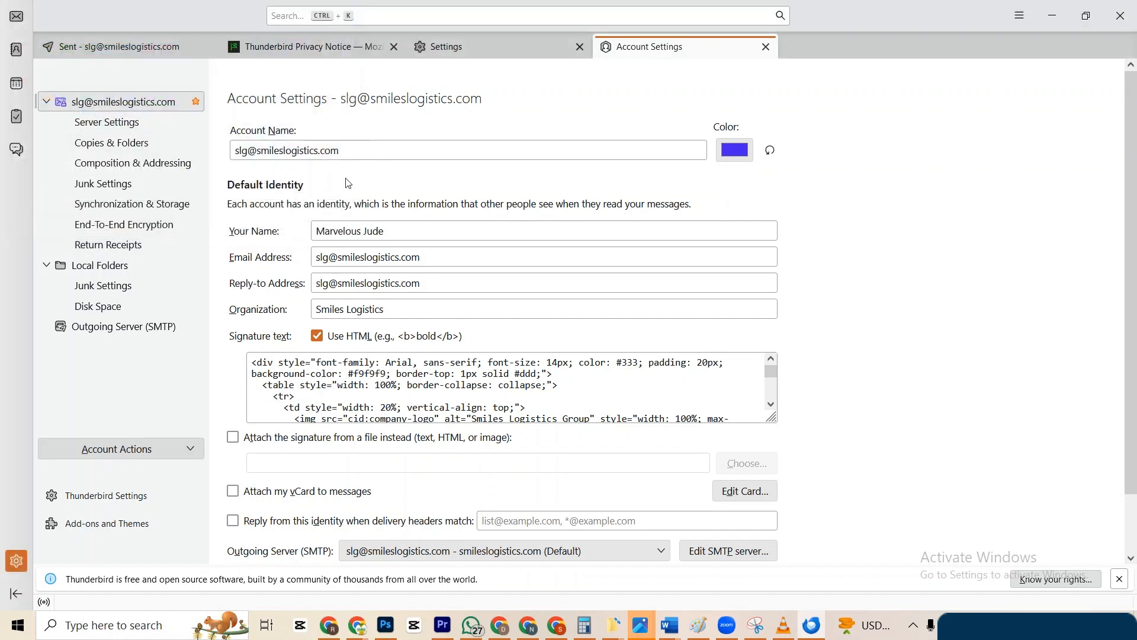
{"action": "scroll", "coordinate": [348, 183], "scroll_direction": "down", "scroll_amount": 2}
{"action": "scroll", "coordinate": [347, 181], "scroll_direction": "up", "scroll_amount": 2}
Start a new message, widen the signature's logo box slightly, and select the disclaimer text.
{"action": "left_click", "coordinate": [180, 53]}
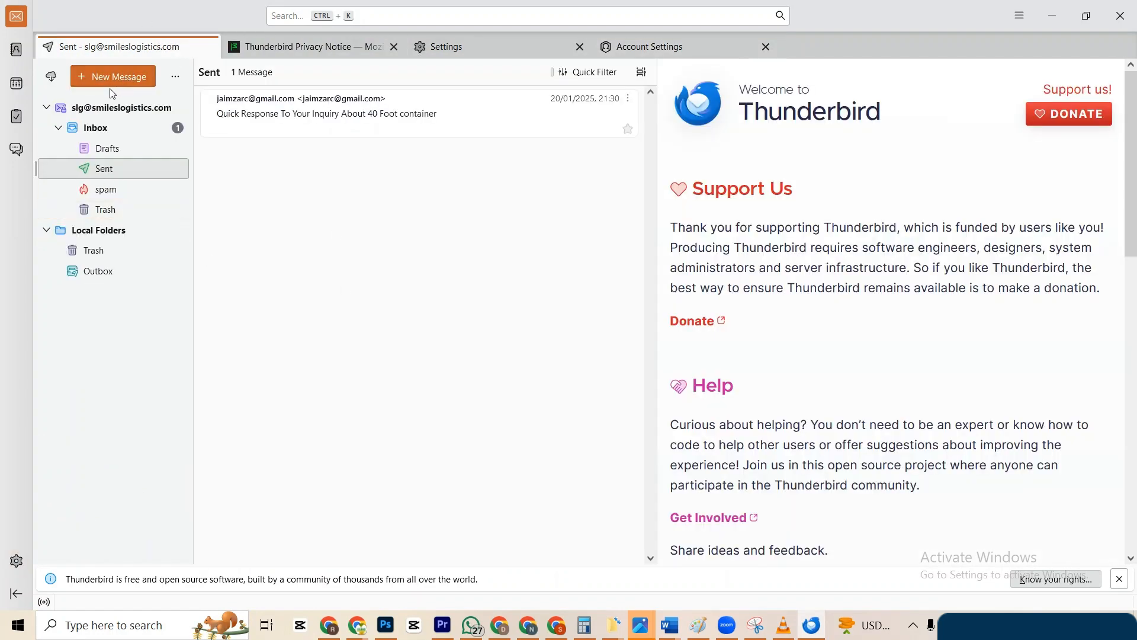
{"action": "left_click", "coordinate": [91, 74]}
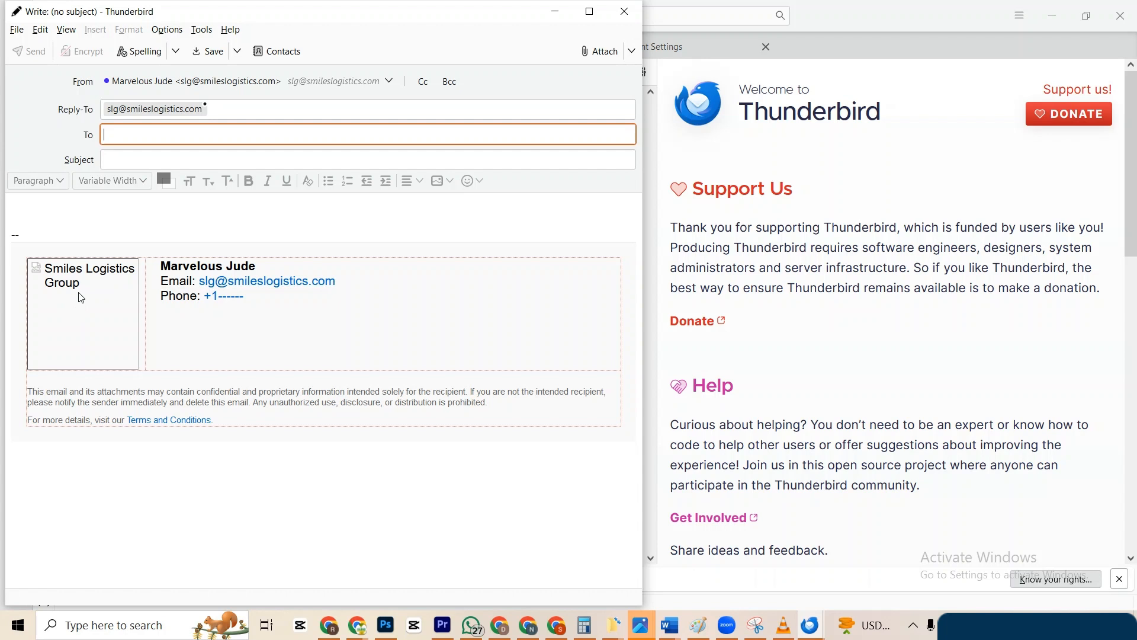
{"action": "left_click_drag", "start_coordinate": [259, 264], "coordinate": [160, 266]}
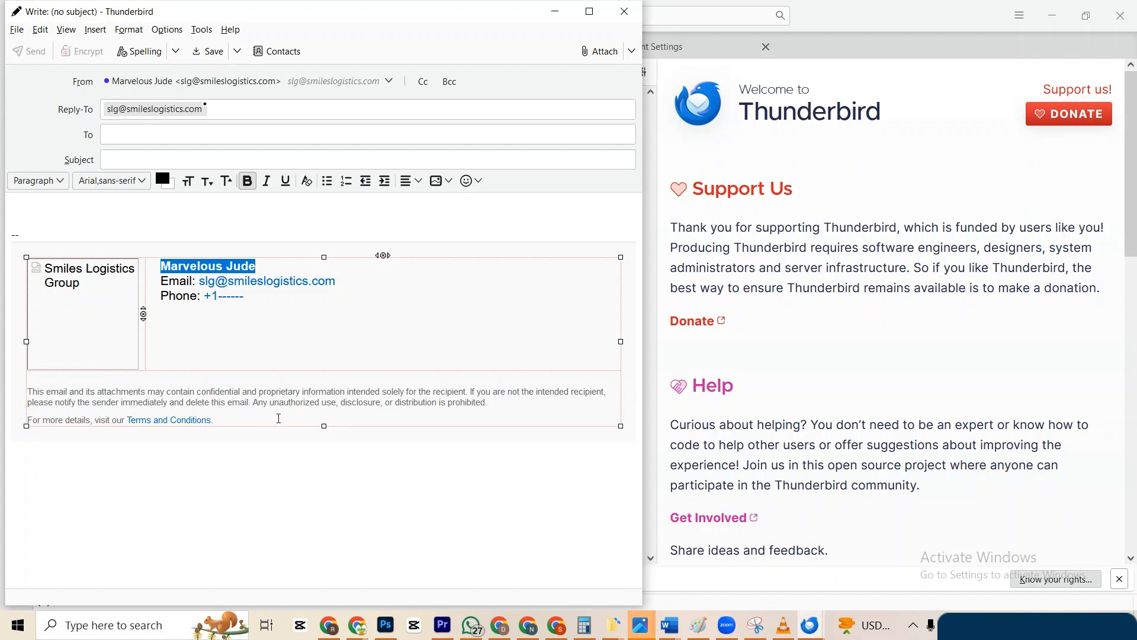
{"action": "left_click_drag", "start_coordinate": [245, 421], "coordinate": [105, 420]}
{"action": "left_click", "coordinate": [81, 292]}
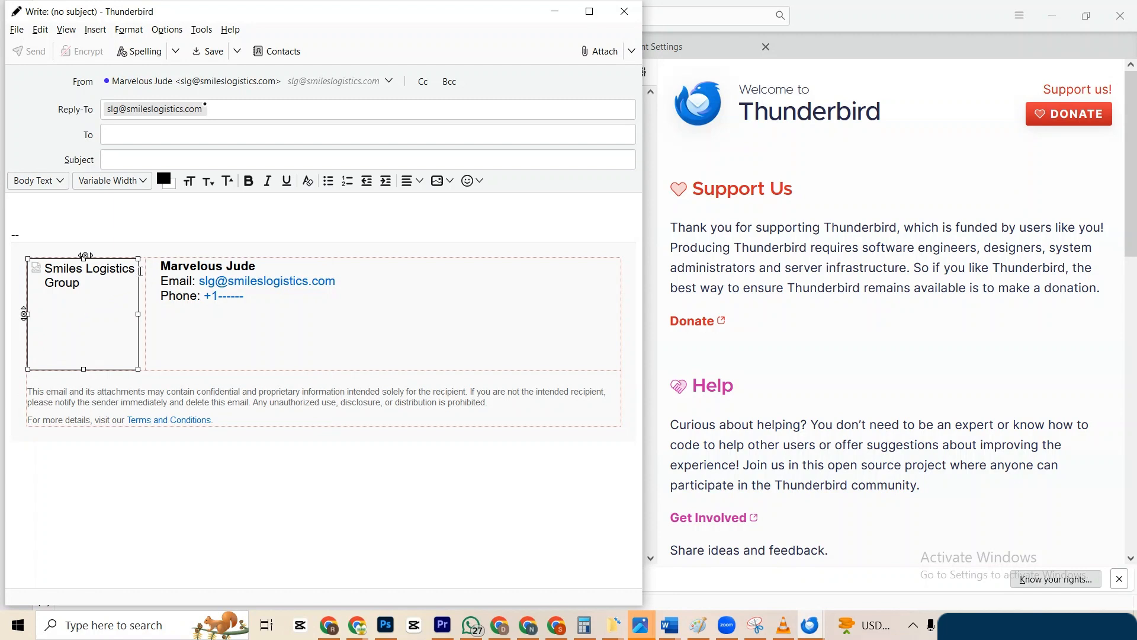
{"action": "left_click_drag", "start_coordinate": [139, 315], "coordinate": [145, 318]}
{"action": "left_click_drag", "start_coordinate": [220, 420], "coordinate": [26, 397]}
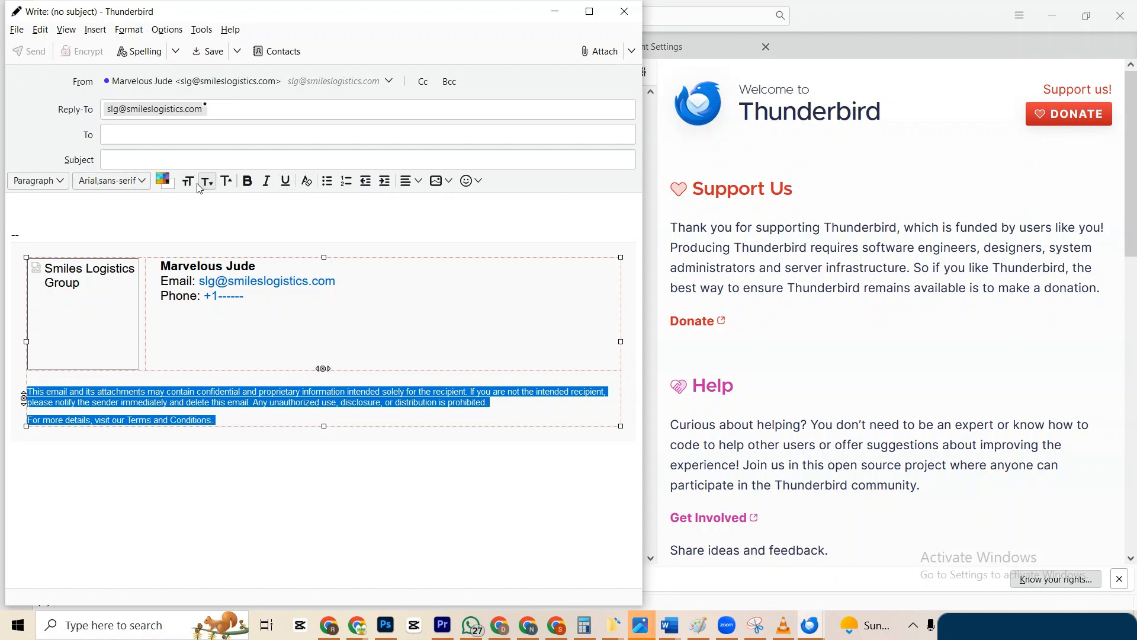
Change the disclaimer font to Agency FB, then to Courier, and deselect the text.
{"action": "left_click", "coordinate": [147, 182]}
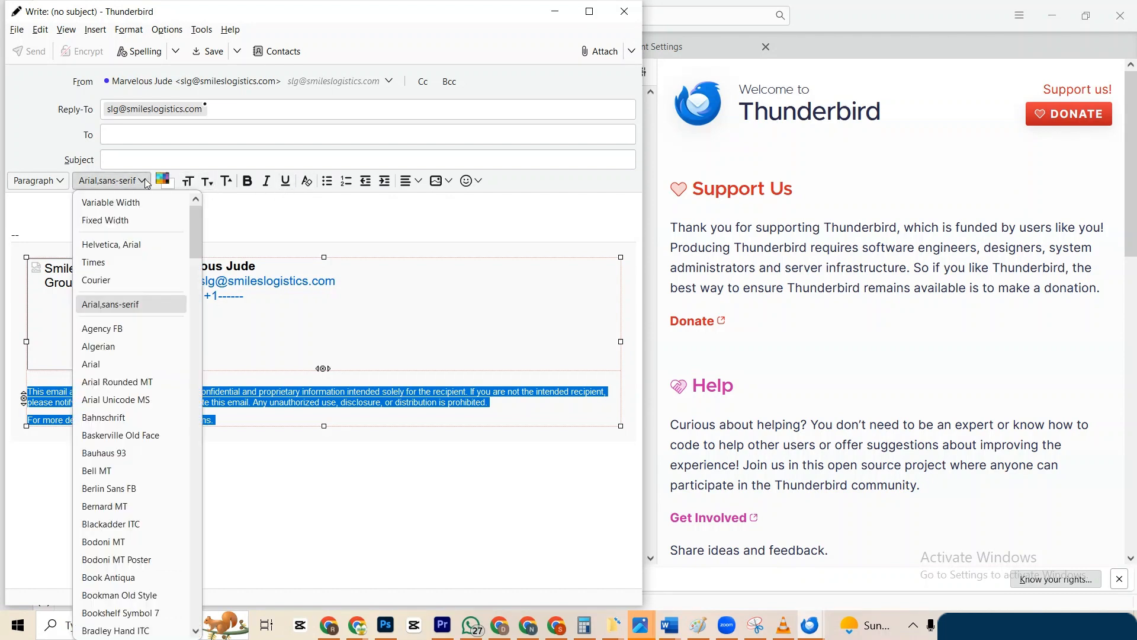
{"action": "left_click", "coordinate": [116, 331]}
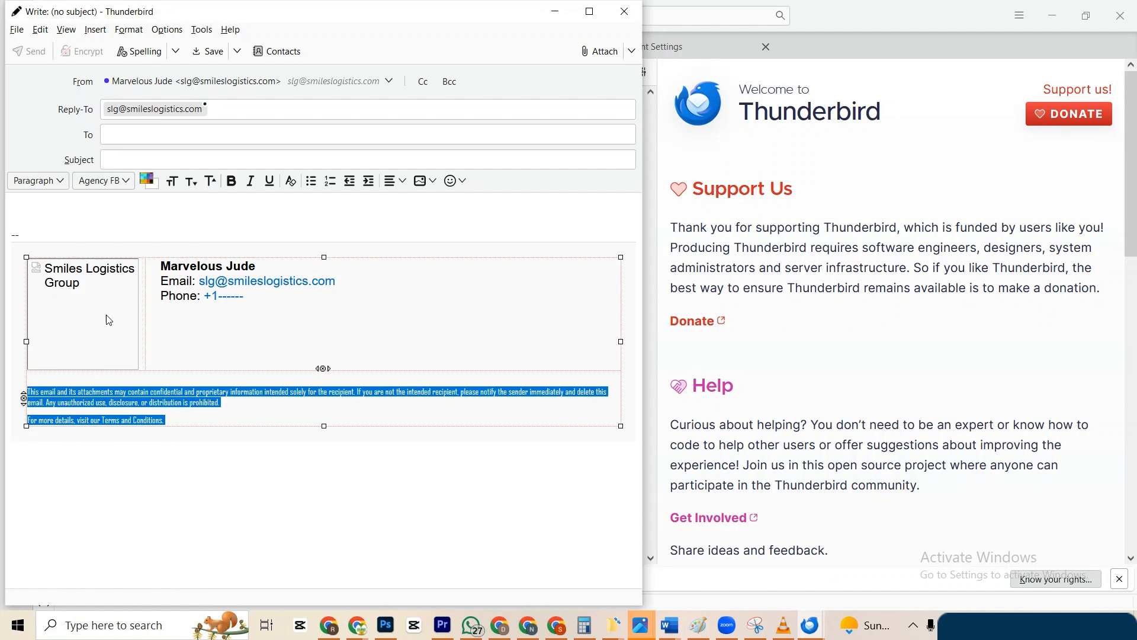
{"action": "left_click", "coordinate": [125, 181]}
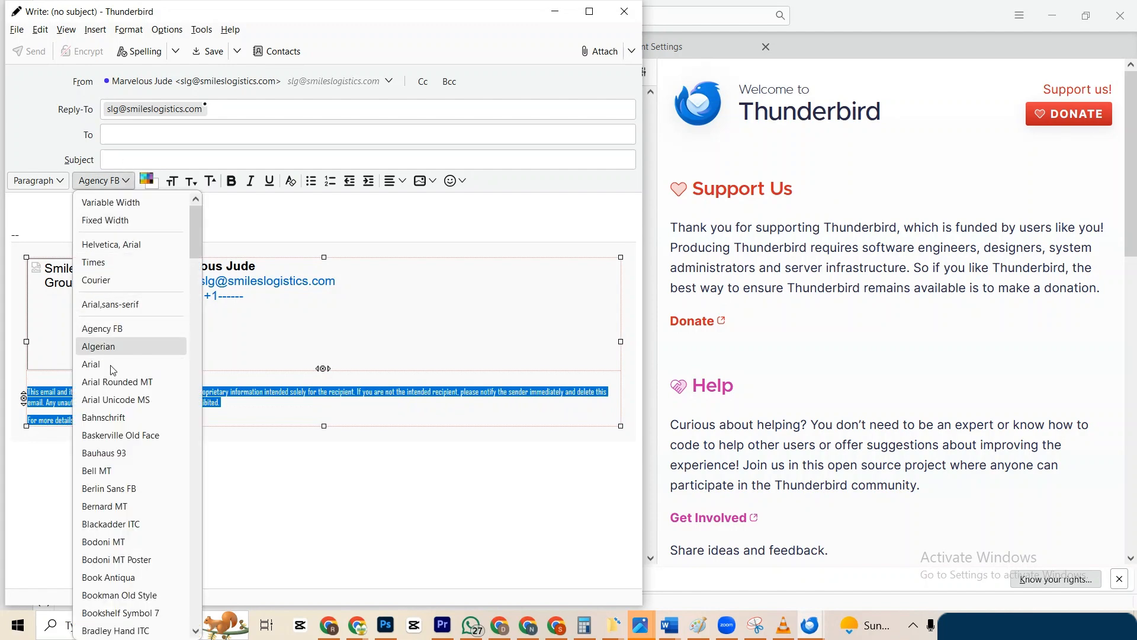
{"action": "scroll", "coordinate": [102, 412], "scroll_direction": "down", "scroll_amount": 3}
{"action": "scroll", "coordinate": [103, 413], "scroll_direction": "up", "scroll_amount": 3}
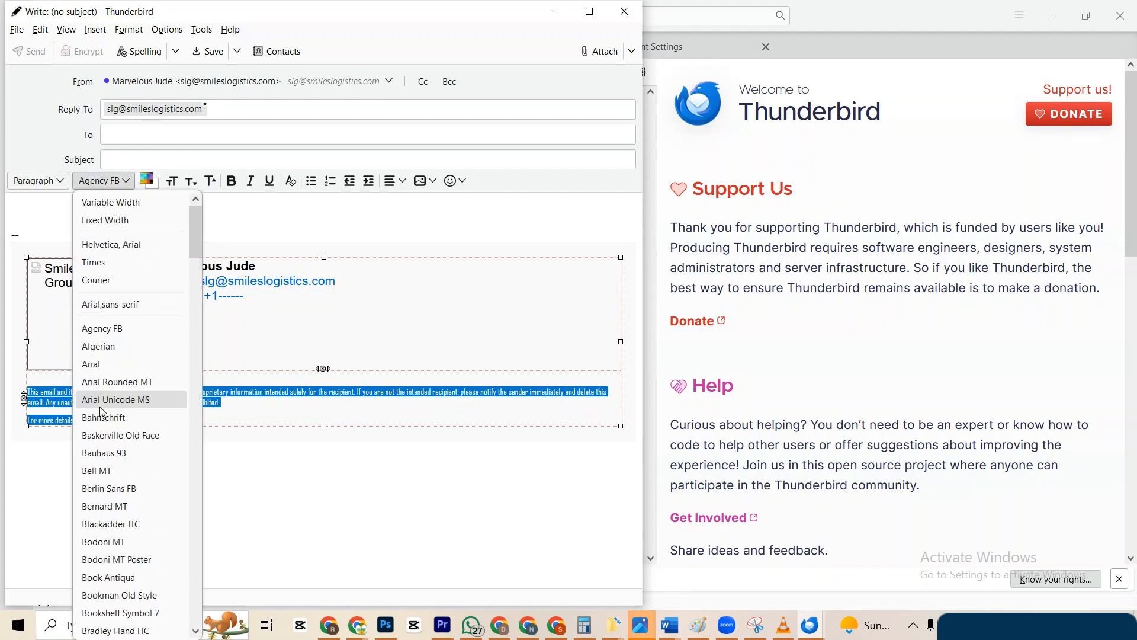
{"action": "left_click", "coordinate": [107, 284]}
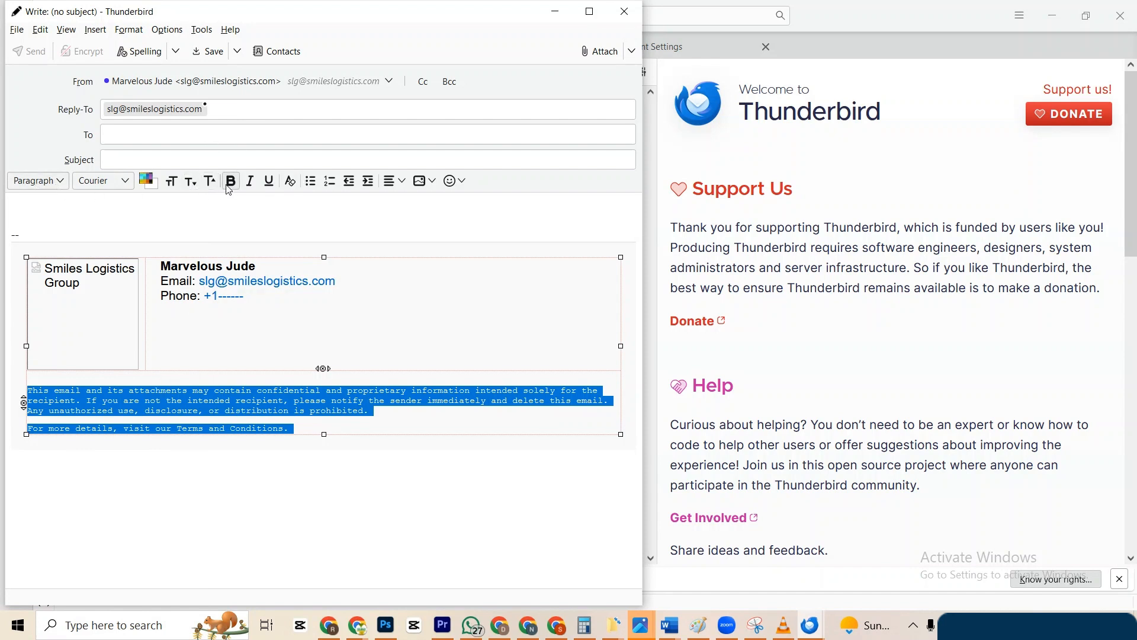
{"action": "left_click", "coordinate": [397, 184]}
{"action": "left_click", "coordinate": [399, 185]}
{"action": "left_click", "coordinate": [301, 424]}
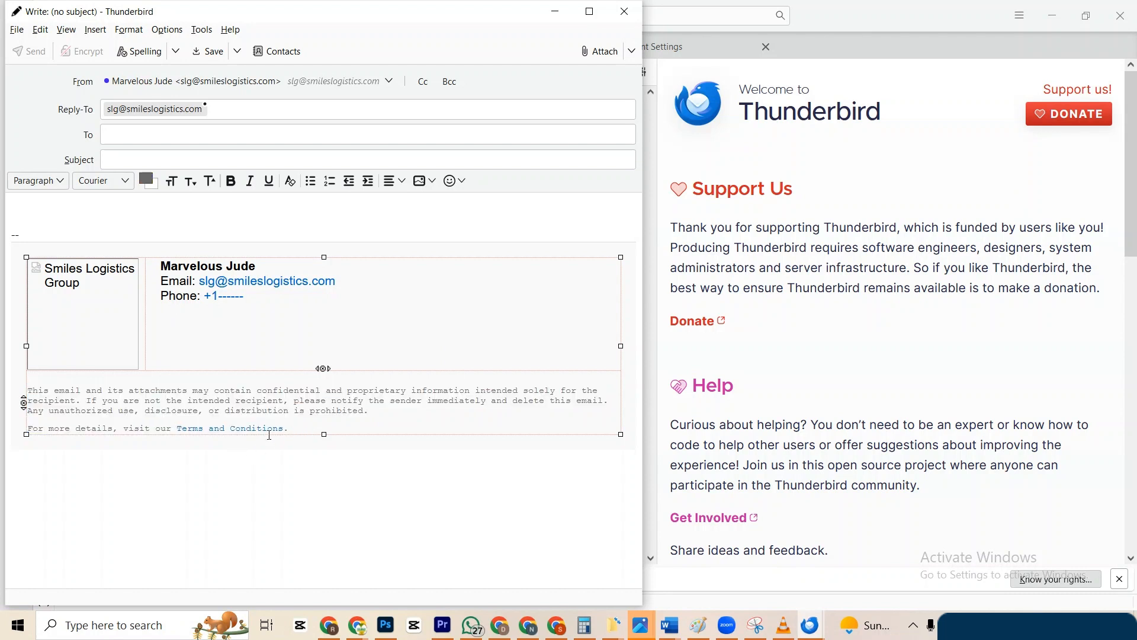
Type six lines of gibberish test text in the body above the HTML signature.
{"action": "left_click", "coordinate": [41, 211]}
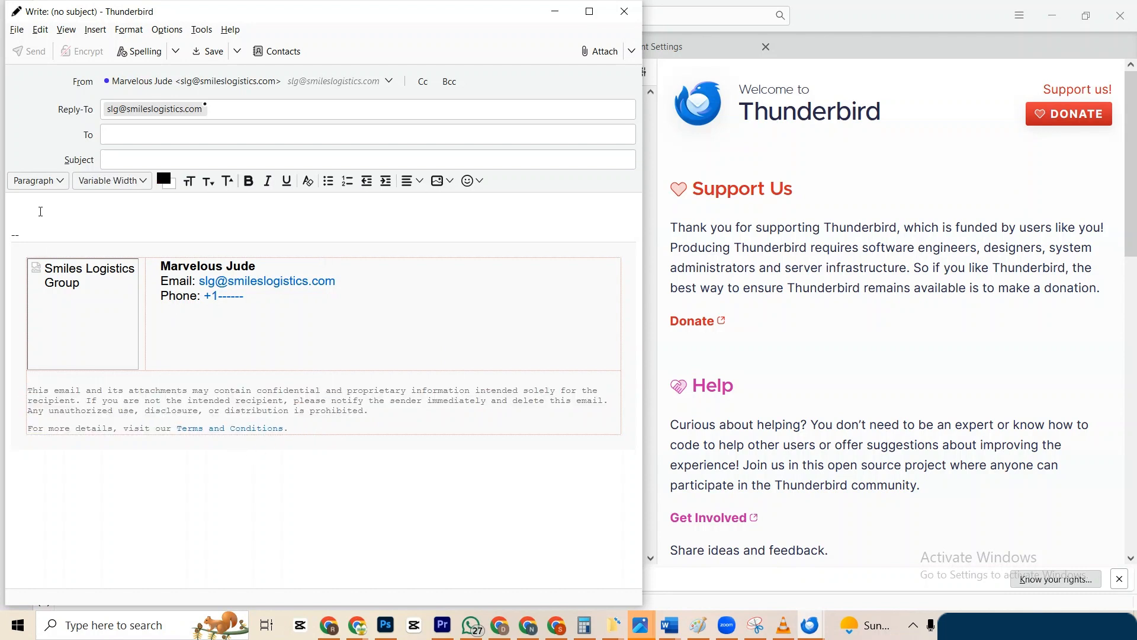
{"action": "type", "text": "jdldjbvdsljvdjdfsnvjlfs"}
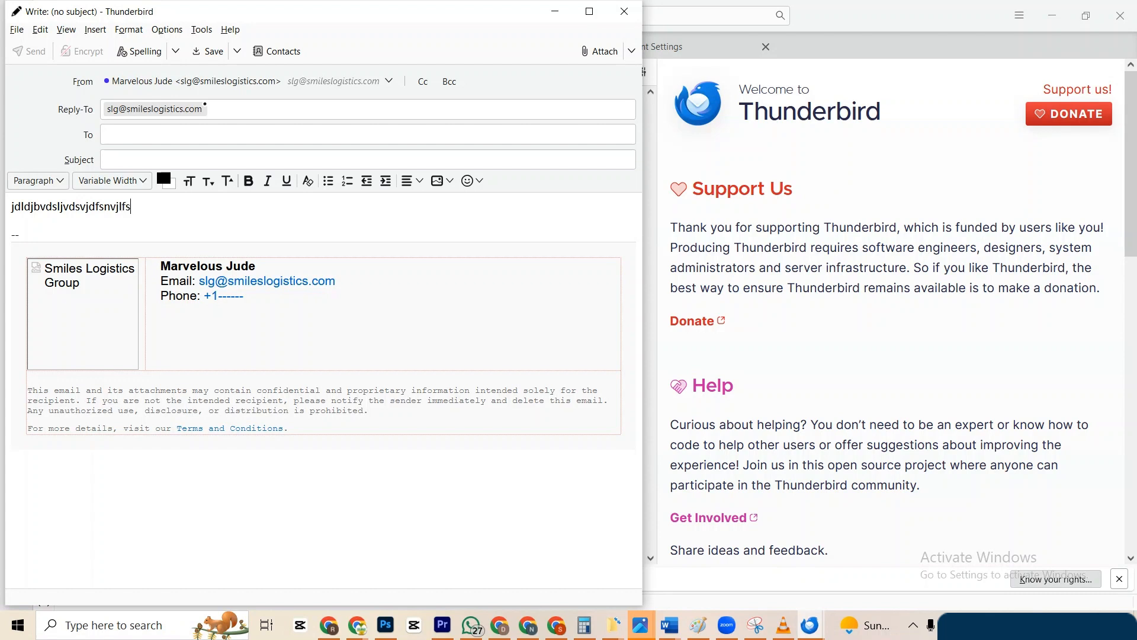
{"action": "key", "text": "Return"}
{"action": "type", "text": "cjdslvnjdlvndsjlvdf"}
{"action": "key", "text": "Return"}
{"action": "type", "text": "dvkndslvnfkjlvfn"}
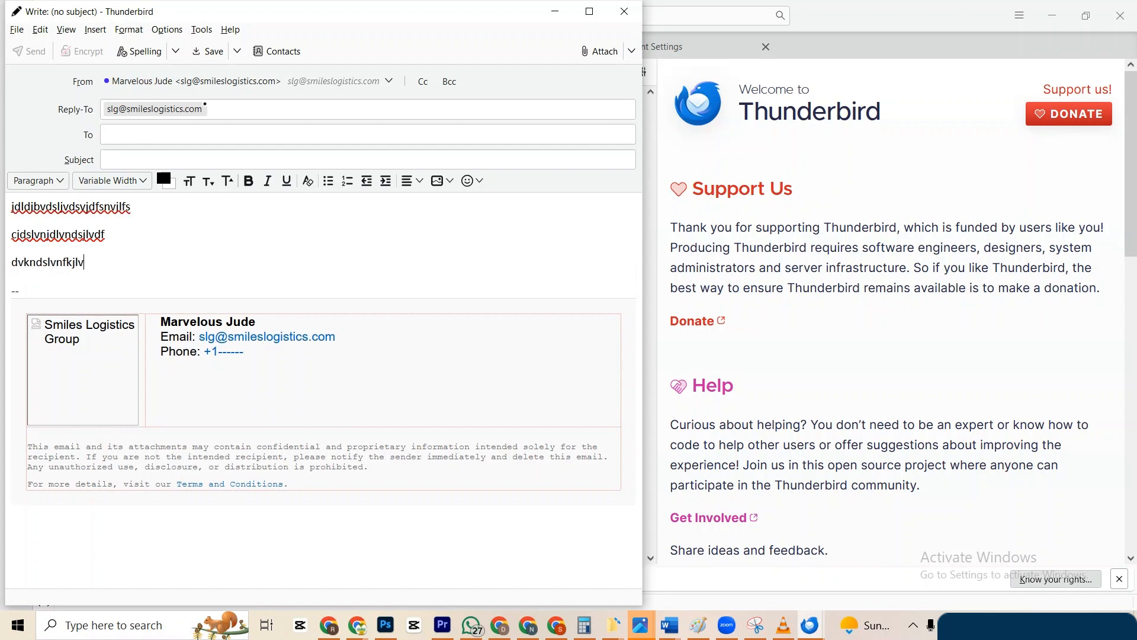
{"action": "key", "text": "Return"}
{"action": "type", "text": "vkjdsnlvnjdlvf"}
{"action": "key", "text": "Return"}
{"action": "type", "text": ",jb"}
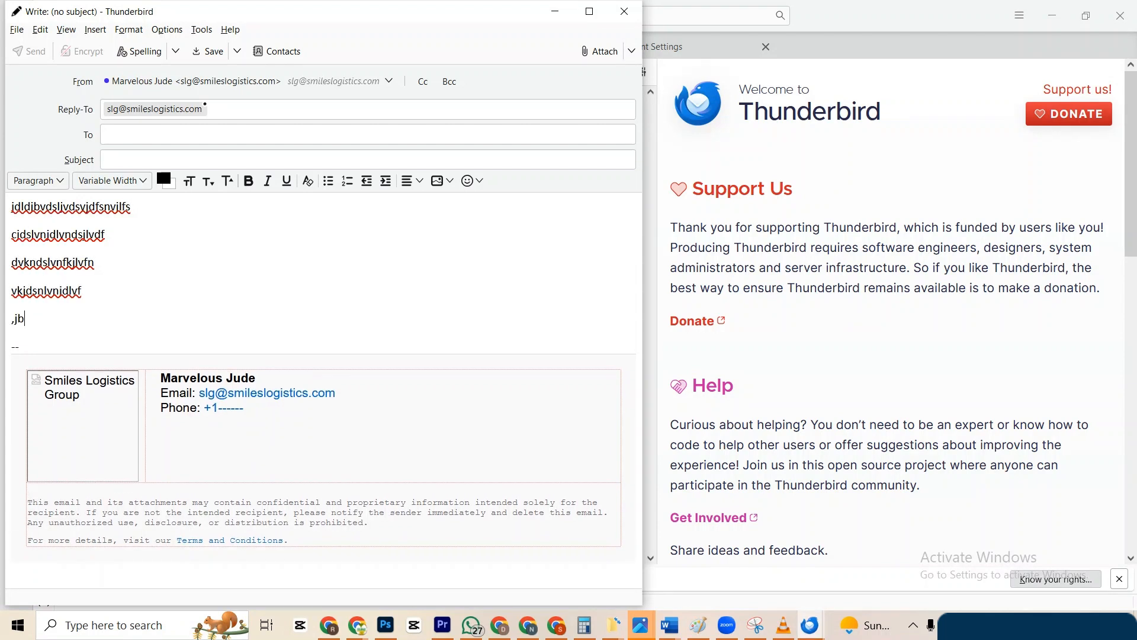
{"action": "type", "text": "cvklsdvbdsjkvds"}
{"action": "key", "text": "Return"}
{"action": "type", "text": "cdslcvnjdslkvbdn"}
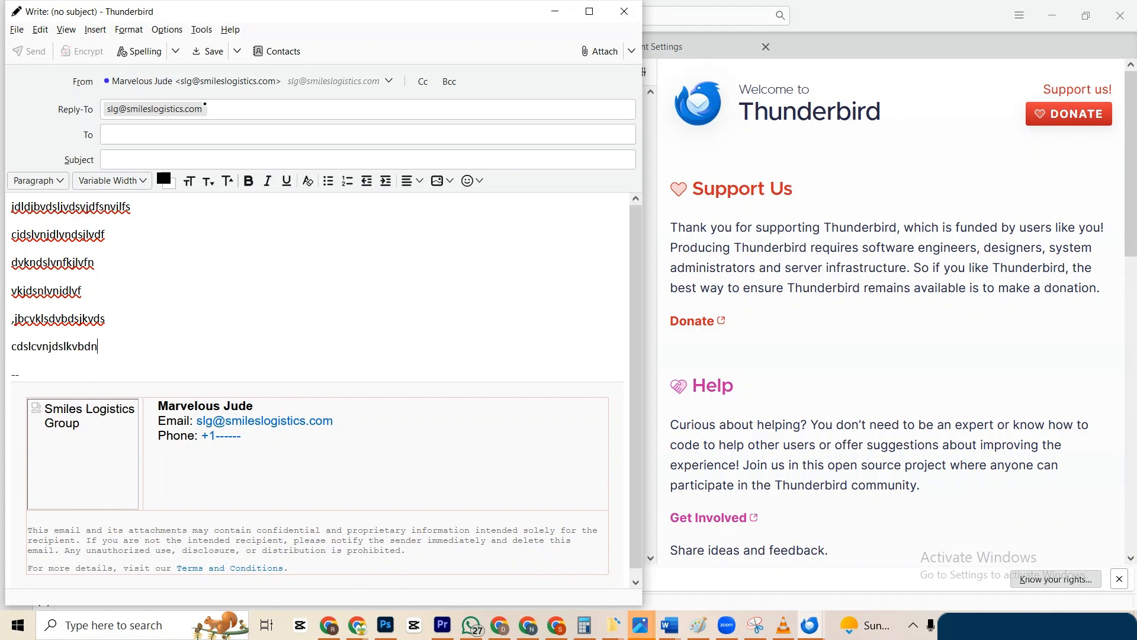
Visit the To and Subject fields, then scroll down to review the body and signature.
{"action": "left_click", "coordinate": [135, 134]}
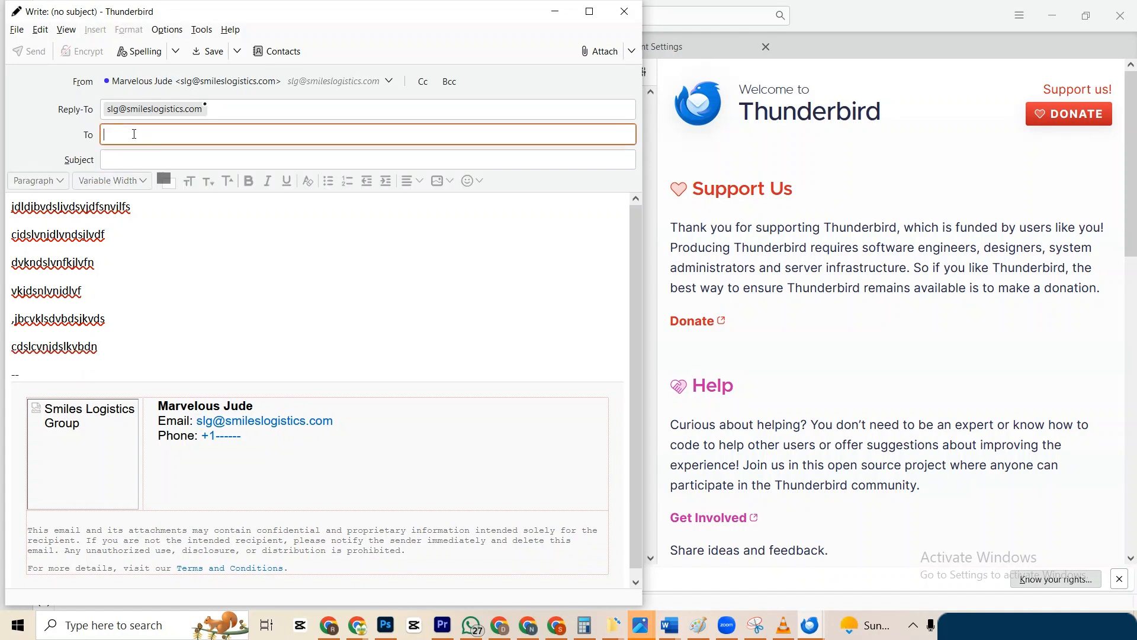
{"action": "left_click", "coordinate": [127, 168]}
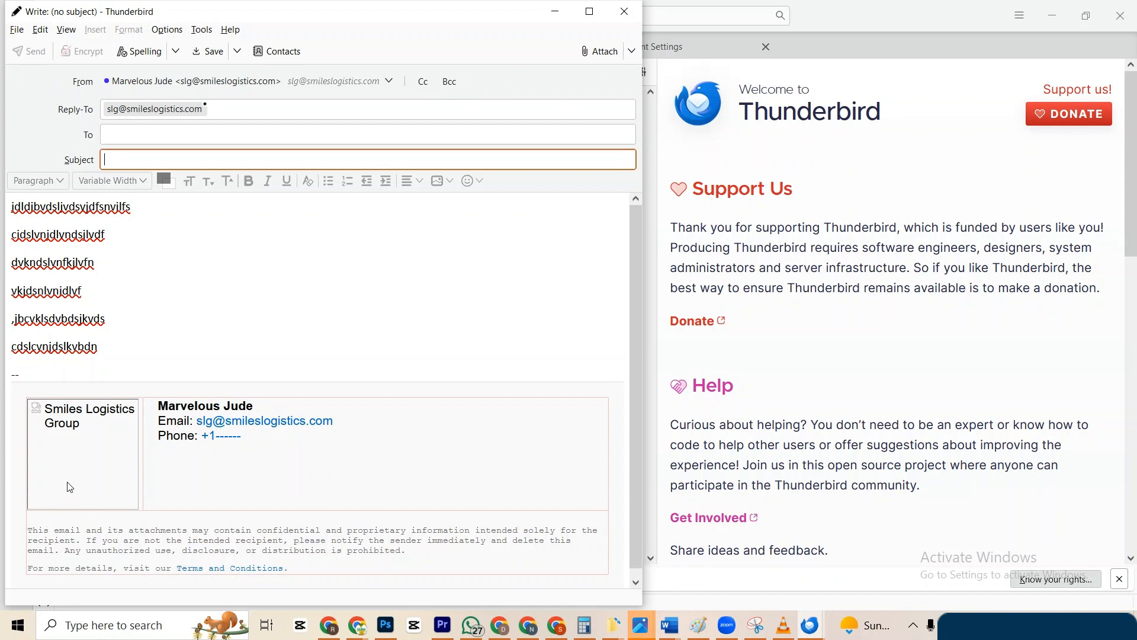
{"action": "scroll", "coordinate": [105, 484], "scroll_direction": "down", "scroll_amount": 1}
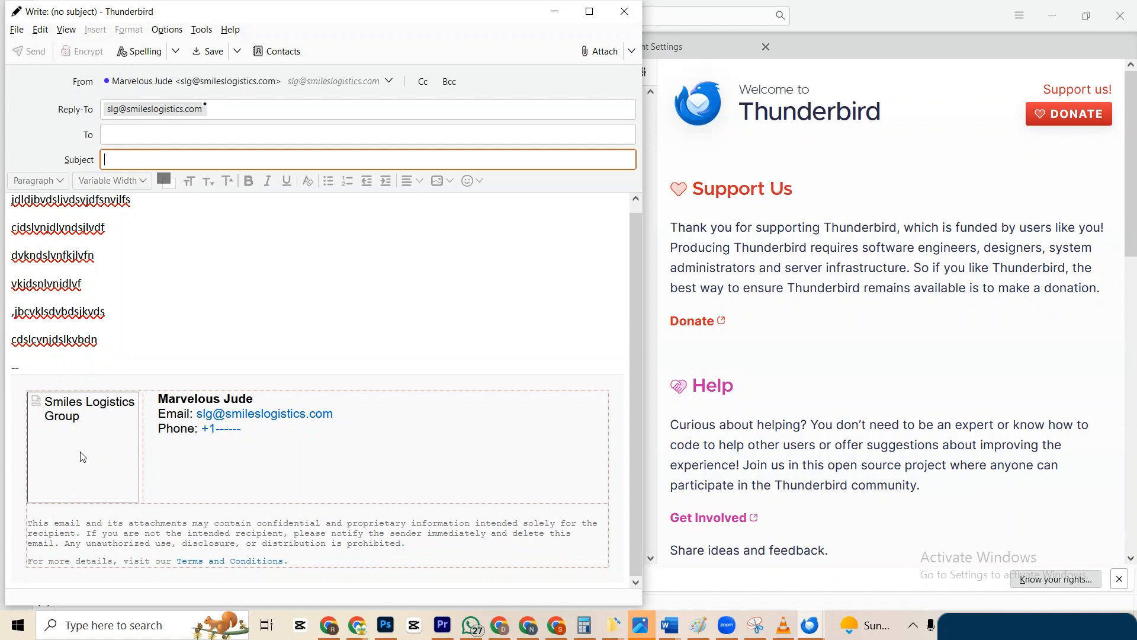
{"action": "left_click_drag", "start_coordinate": [255, 399], "coordinate": [158, 400]}
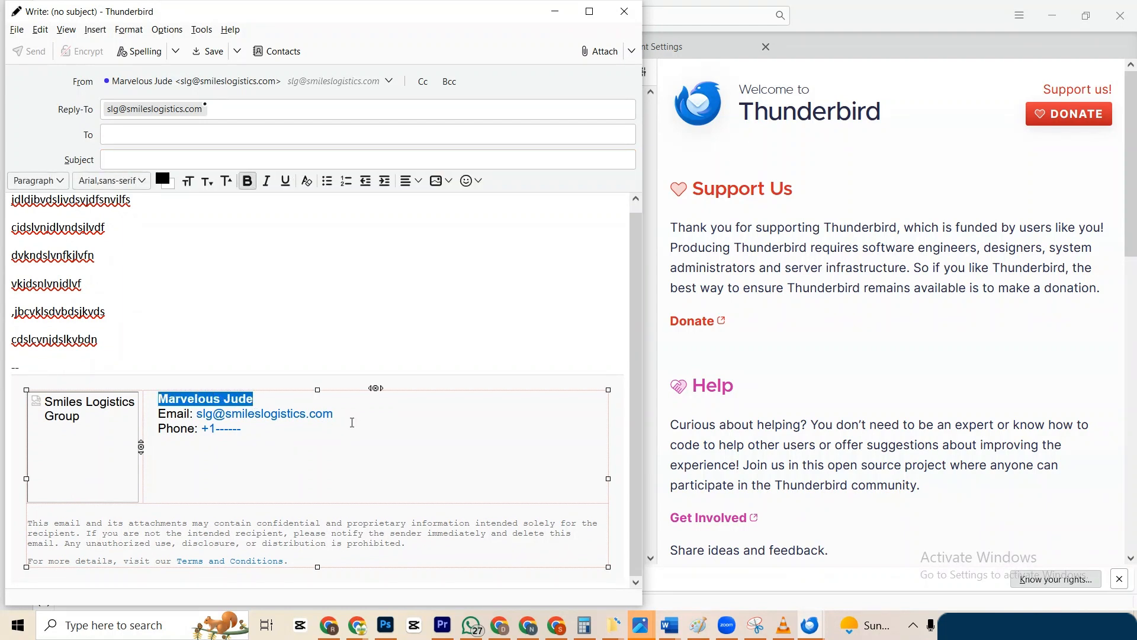
{"action": "left_click_drag", "start_coordinate": [353, 423], "coordinate": [277, 417]}
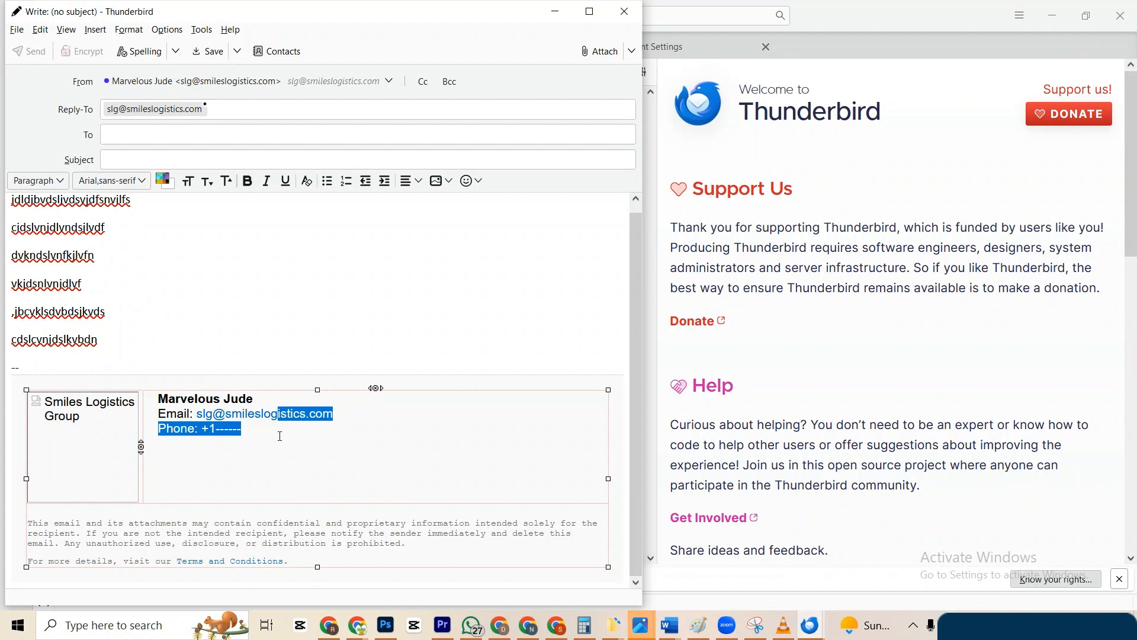
{"action": "left_click", "coordinate": [279, 435]}
{"action": "left_click_drag", "start_coordinate": [236, 436], "coordinate": [215, 433]}
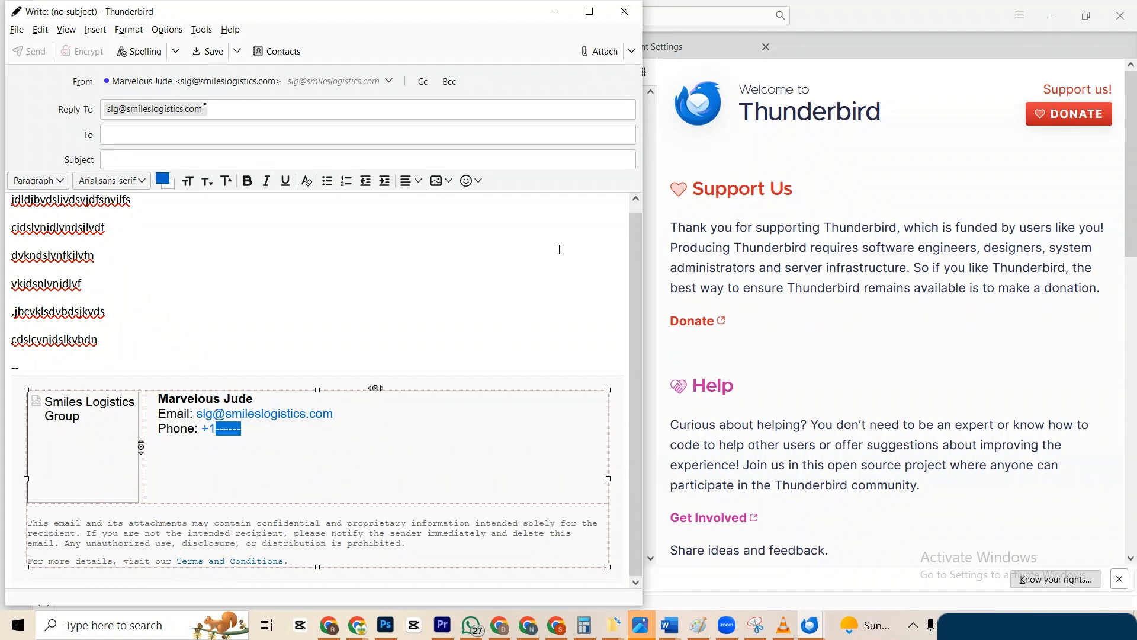
{"action": "left_click", "coordinate": [597, 57]}
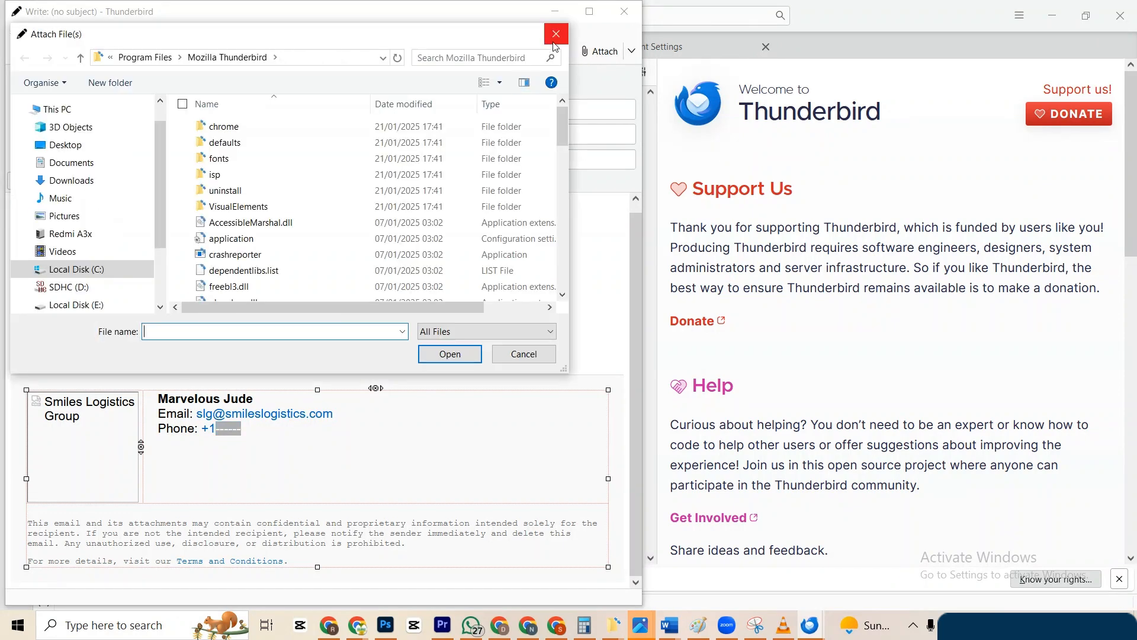
{"action": "left_click", "coordinate": [553, 42]}
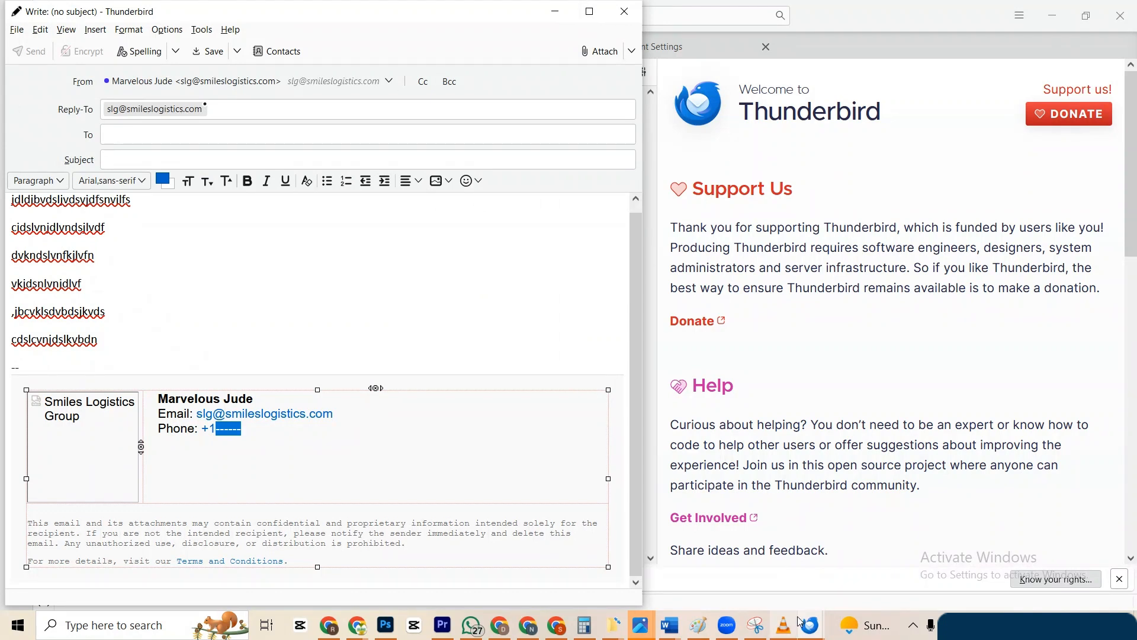
{"action": "mouse_move", "coordinate": [809, 627]}
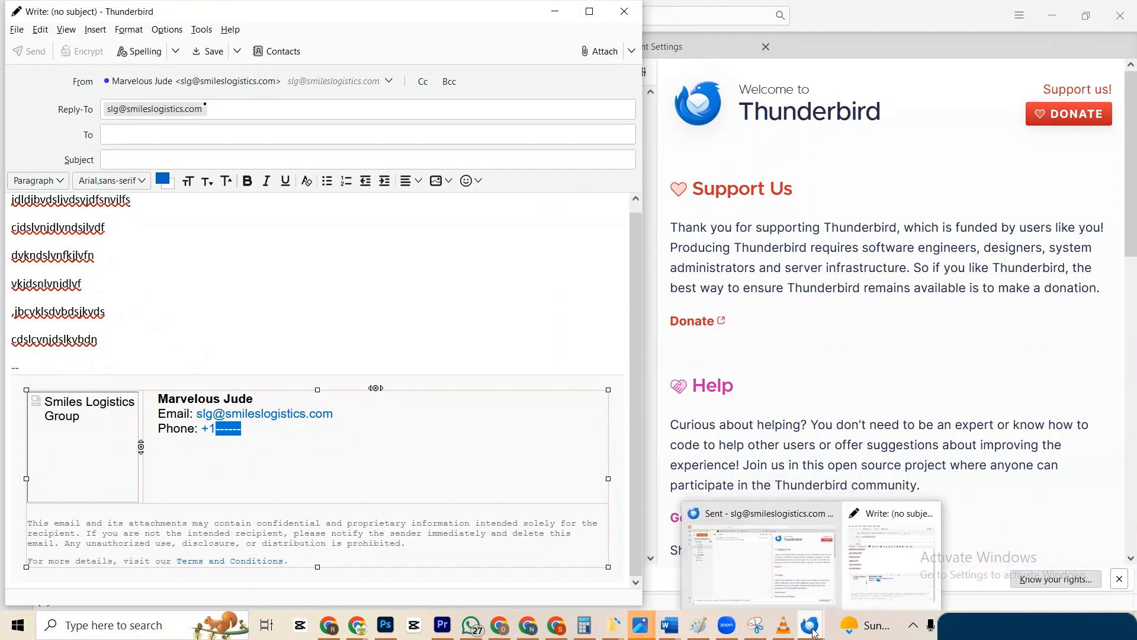
{"action": "right_click", "coordinate": [811, 627]}
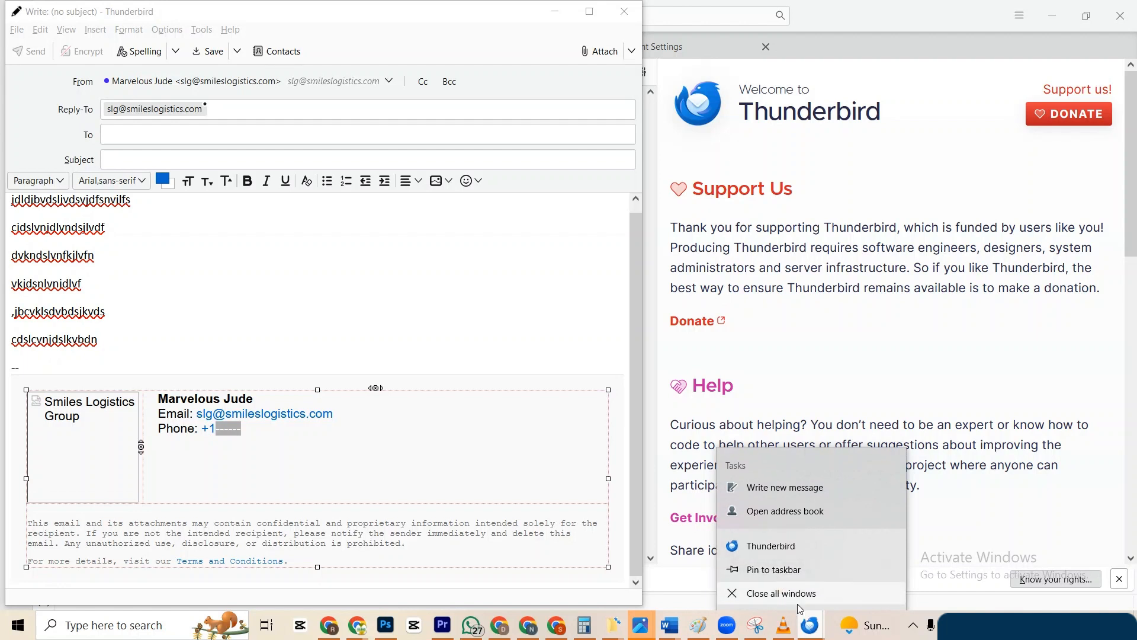
{"action": "left_click", "coordinate": [812, 628]}
{"action": "mouse_move", "coordinate": [813, 631]}
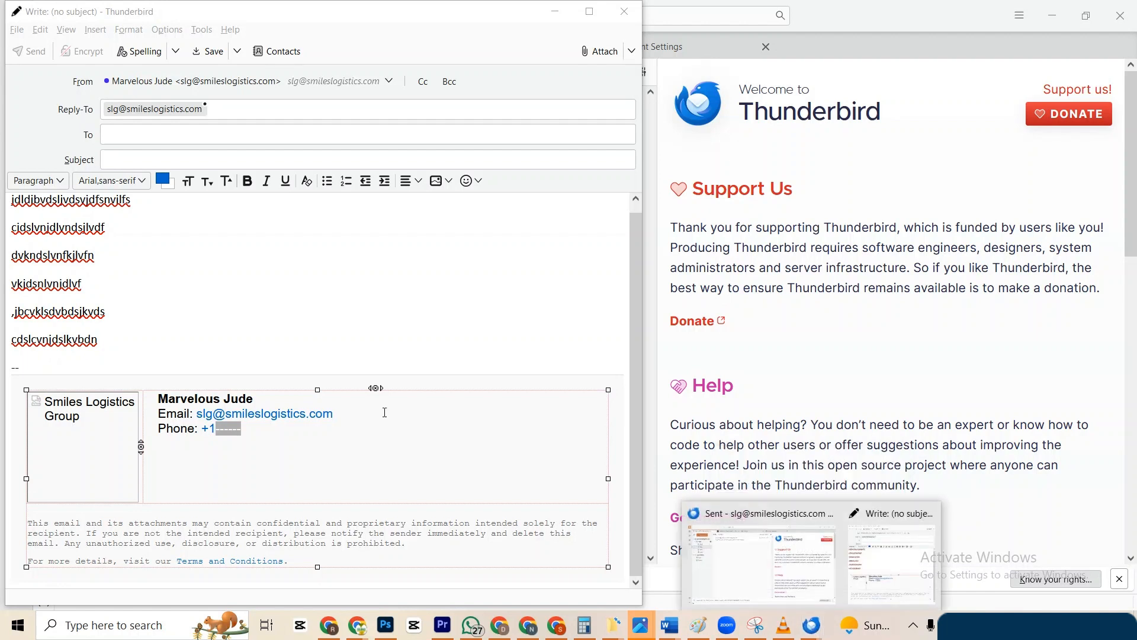
{"action": "left_click", "coordinate": [367, 387]}
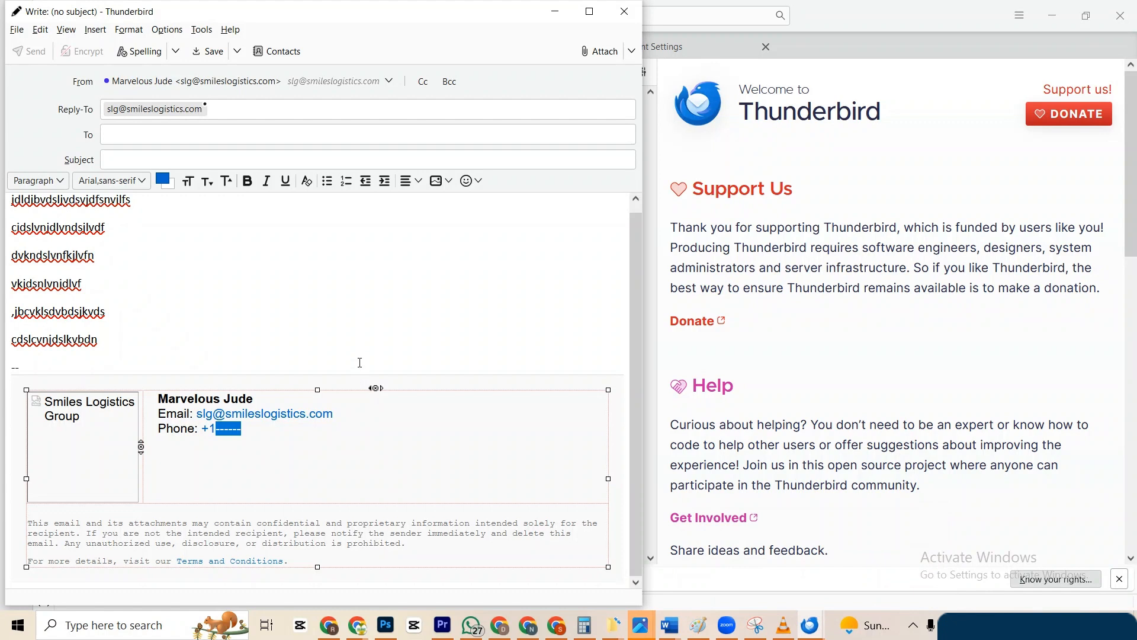